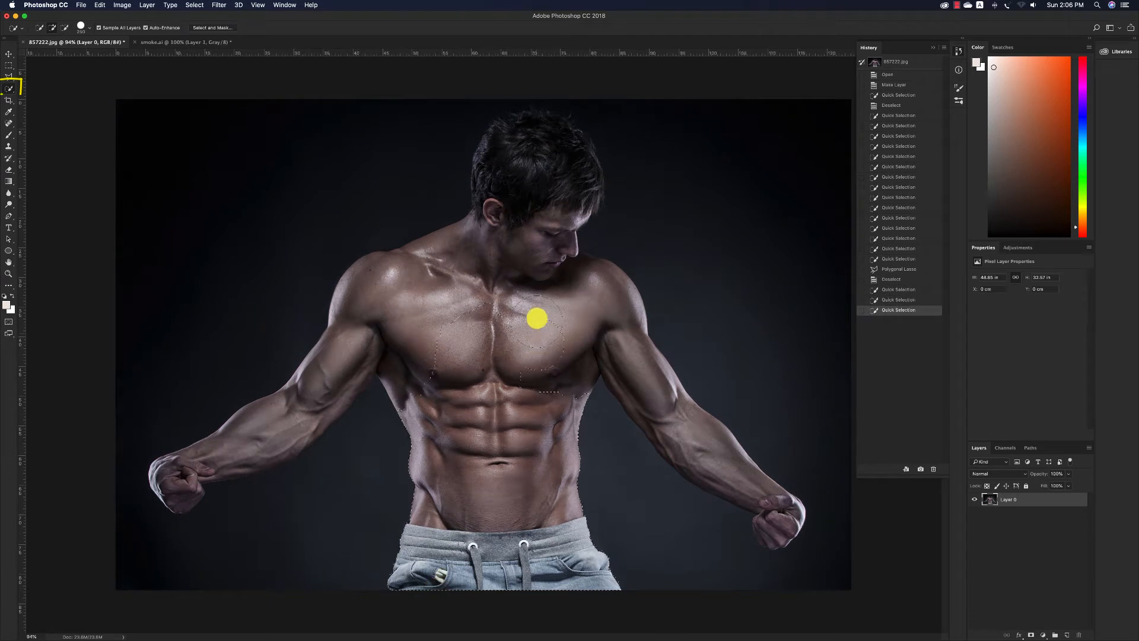
- Extend the Quick Selection over the man's chest, shoulders and head, and remove the stray background above the hair
left_click(470, 346)
left_click(534, 168)
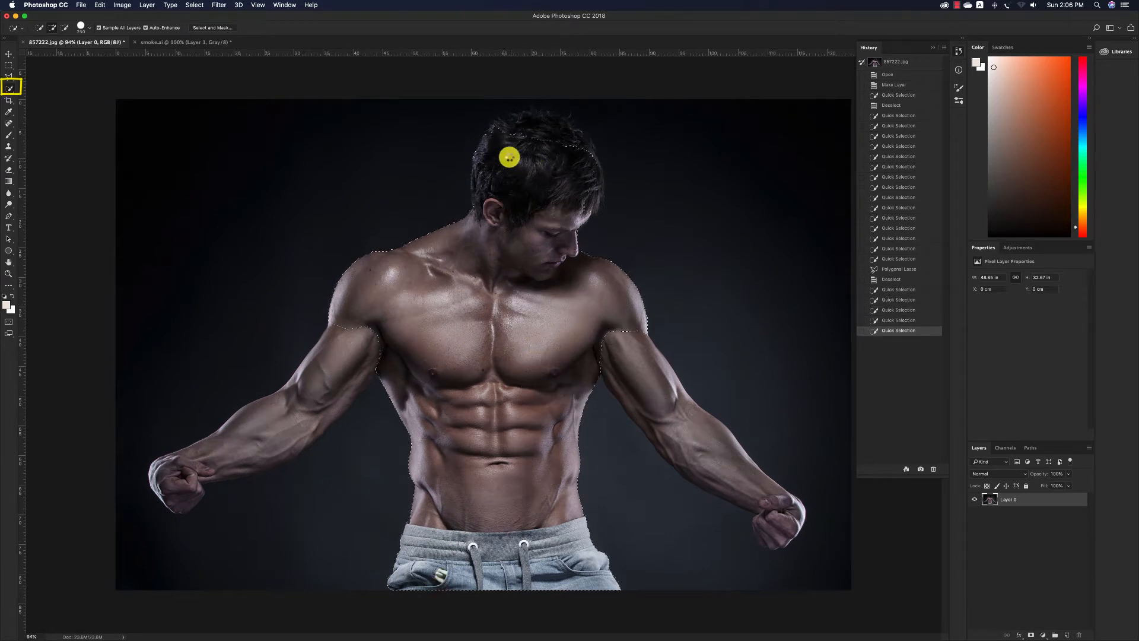
left_click(537, 140)
left_click(550, 145)
left_click(569, 170)
left_click(565, 79)
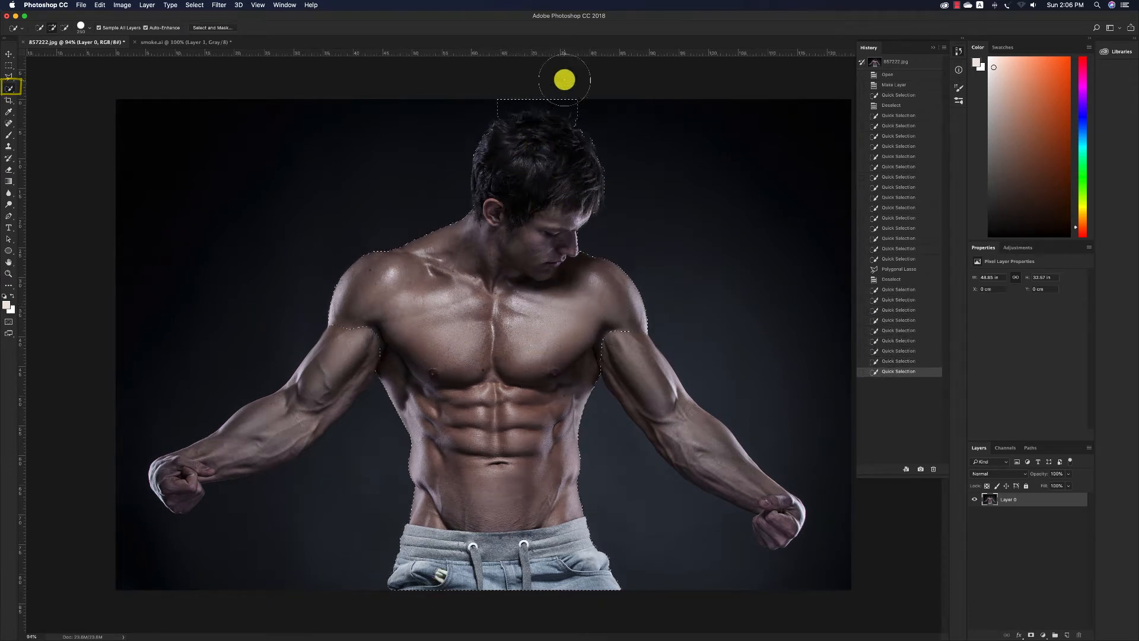
left_click(539, 80)
left_click(504, 83)
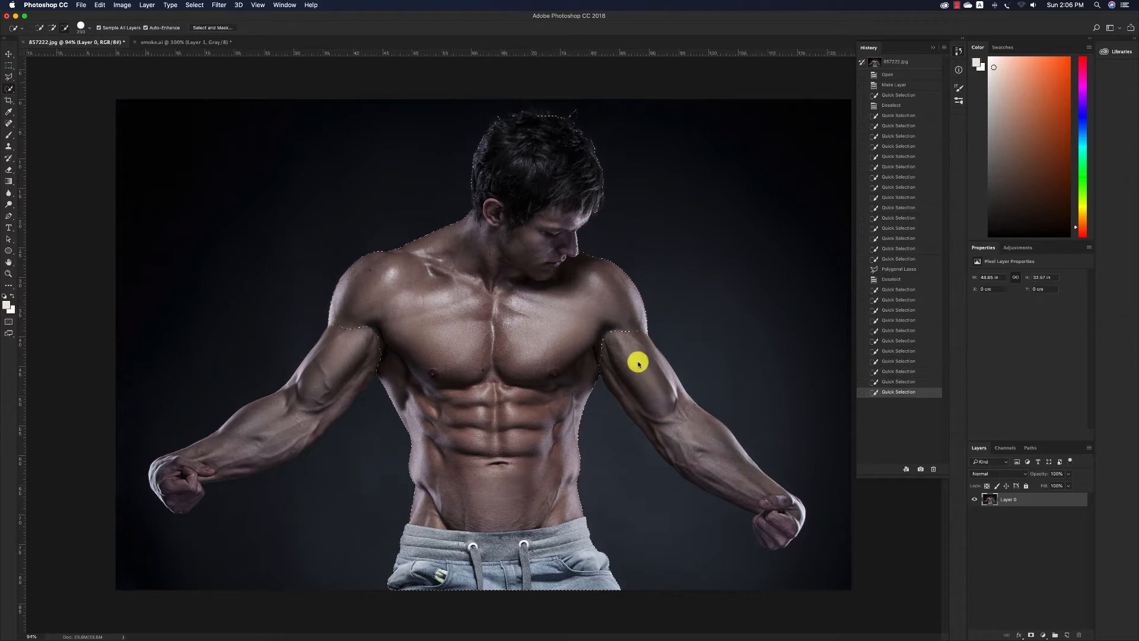
- Add the arm on the image's right side to the selection with a smaller Quick Selection brush
left_click(638, 360)
left_click(654, 404, "alt")
key("bracketleft")
key("bracketleft")
key("bracketleft")
key("bracketleft")
key("bracketleft")
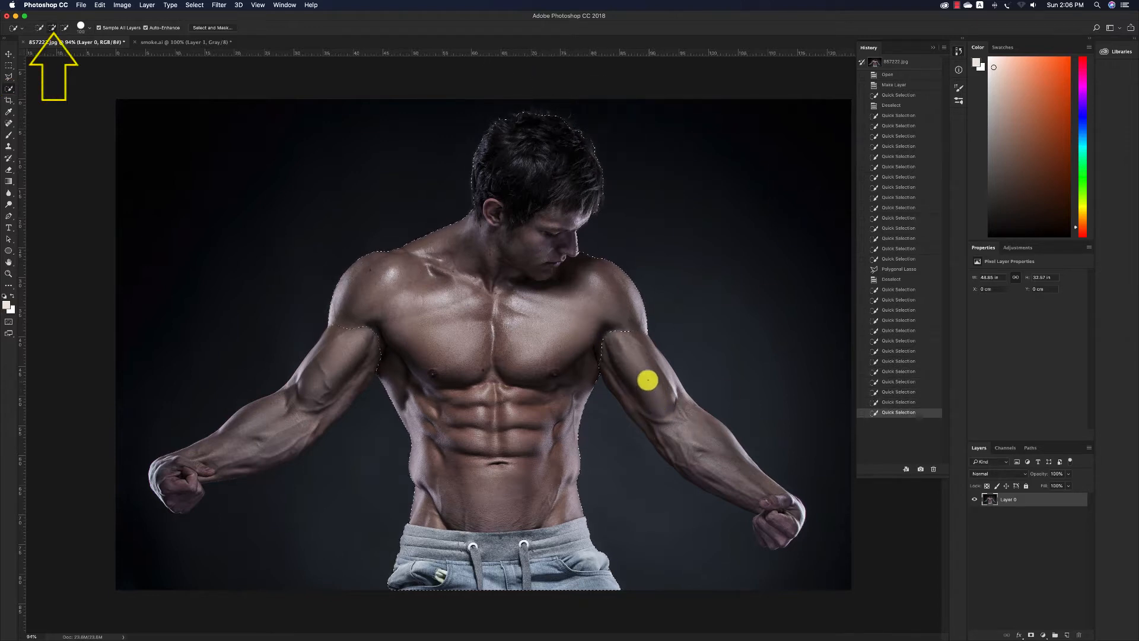
mouse_move(646, 380)
left_mouse_down()
mouse_move(740, 473)
mouse_move(676, 458)
mouse_move(748, 486)
mouse_move(749, 508)
mouse_move(720, 488)
left_mouse_up()
left_click(741, 474)
key("bracketleft")
key("bracketleft")
key("bracketleft")
left_click(700, 473)
mouse_move(778, 522)
left_mouse_down()
mouse_move(771, 530)
mouse_move(833, 548)
left_mouse_up()
key("super+z")
- Add the fist on the image's right side to the selection by outlining it with the Polygonal Lasso
key("z")
left_click(9, 76)
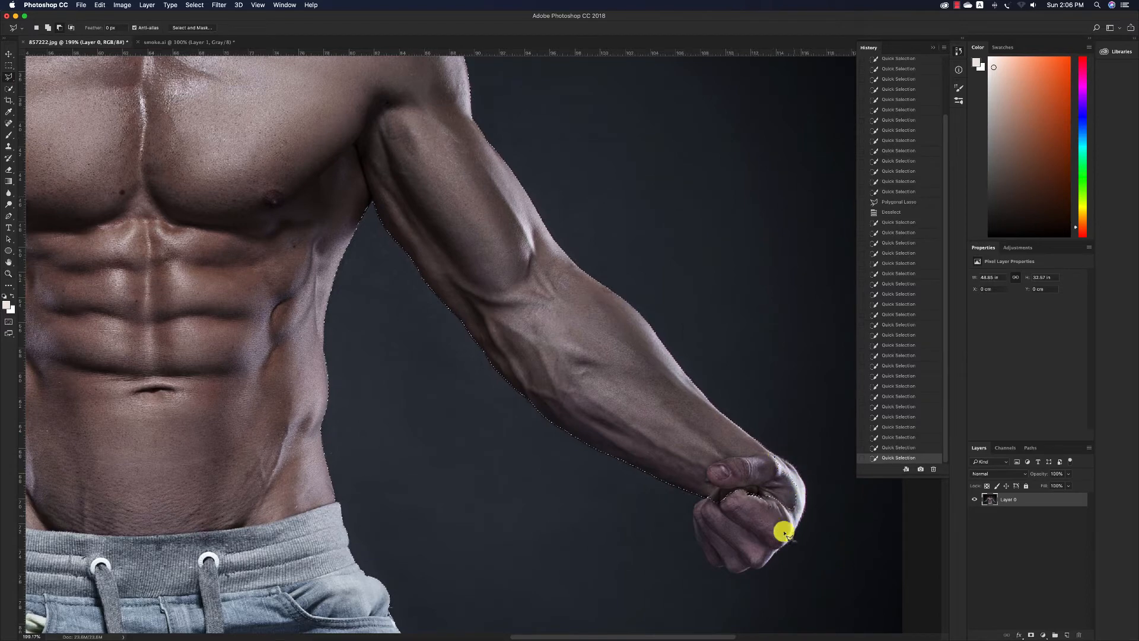
left_click(700, 473)
key("Escape")
right_click(9, 76)
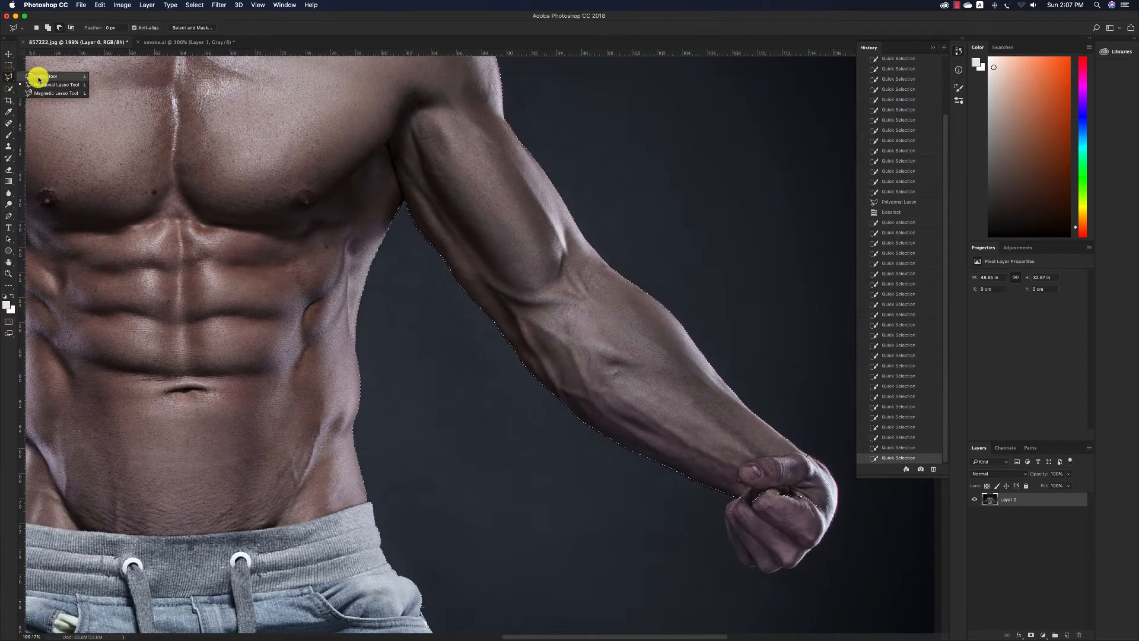
left_click(41, 76)
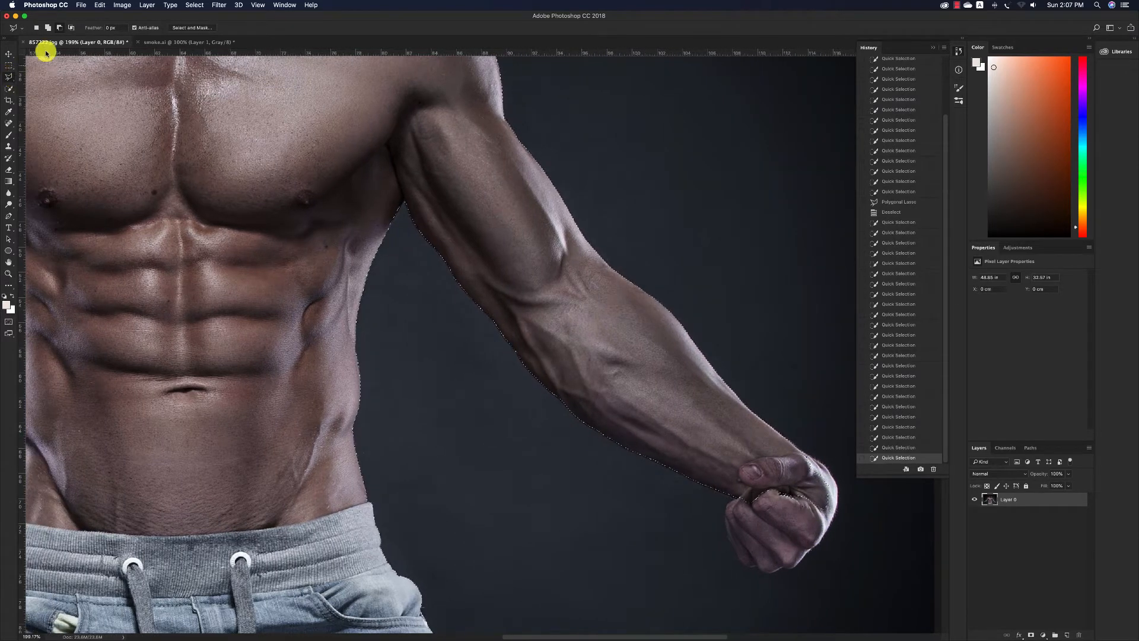
left_click(826, 465)
left_click_drag(839, 501, 807, 554)
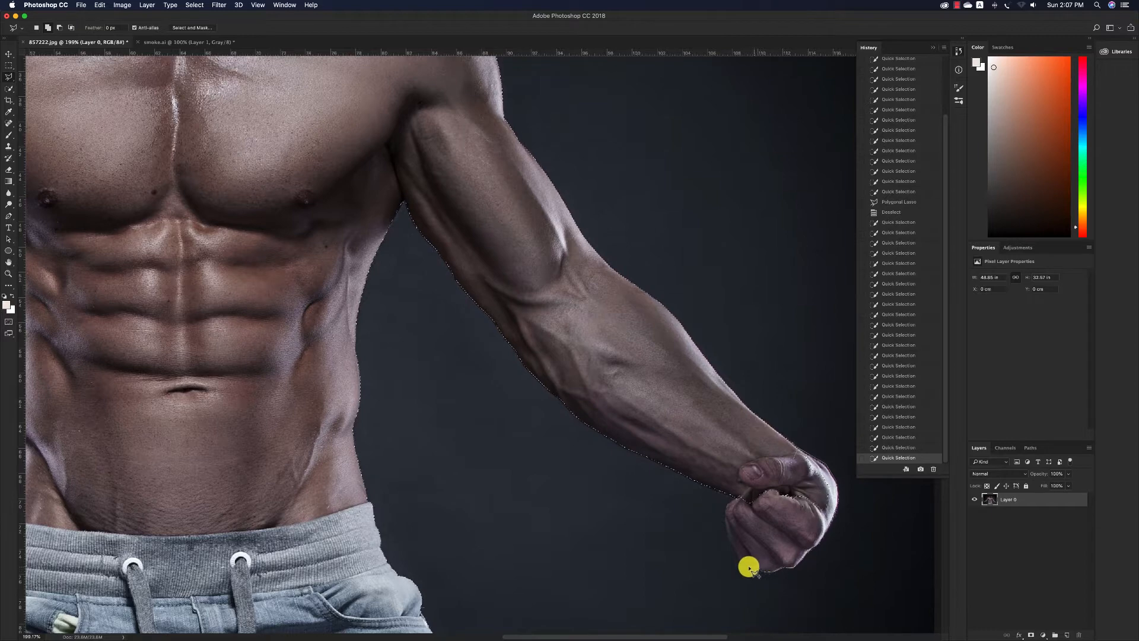
left_click_drag(750, 568, 735, 553)
double_click(740, 469)
- Extend the selection over the opposite arm and fist with the Quick Selection tool
key("z")
left_click_drag(708, 446, 686, 444)
left_click_drag(293, 422, 315, 444)
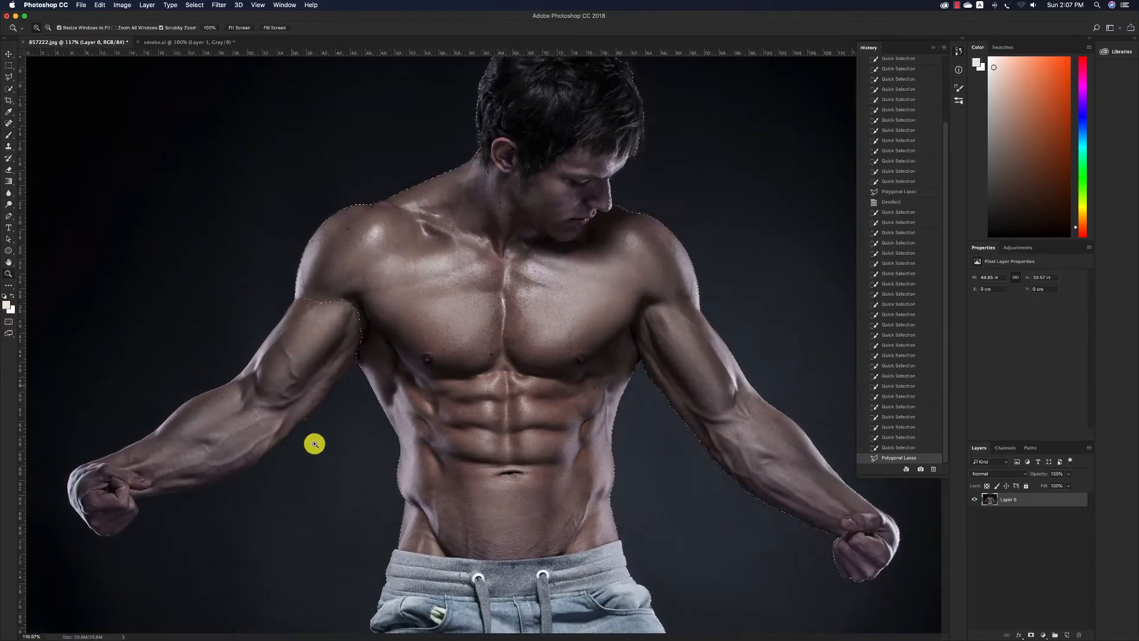
left_click_drag(178, 445, 318, 410)
key("w")
mouse_move(479, 268)
left_mouse_down()
mouse_move(418, 342)
mouse_move(450, 340)
mouse_move(351, 390)
left_mouse_up()
scroll(356, 389, "left", 1)
mouse_move(419, 367)
left_mouse_down()
mouse_move(242, 442)
mouse_move(244, 452)
mouse_move(305, 451)
mouse_move(331, 427)
mouse_move(381, 417)
mouse_move(504, 280)
mouse_move(412, 379)
mouse_move(327, 415)
mouse_move(344, 450)
mouse_move(442, 474)
left_mouse_up()
- Add the missing lower edge of the forearm on the image's left side to the selection with the Polygonal Lasso
scroll(486, 313, "down", 1)
scroll(367, 407, "left", 1)
left_click(9, 78)
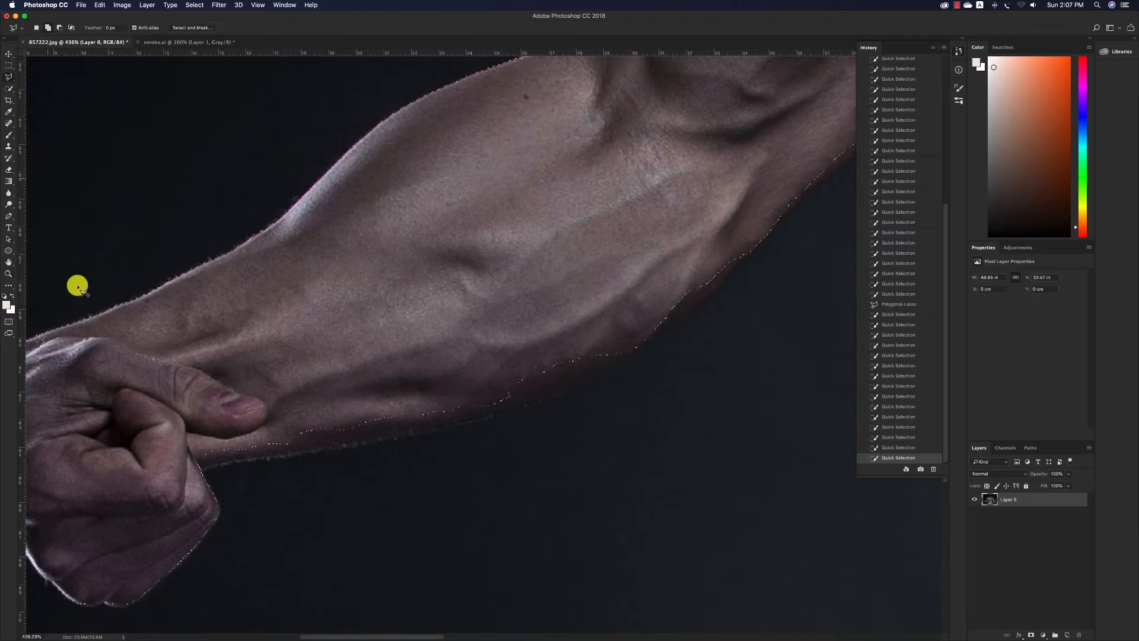
left_click(160, 454)
left_click(395, 439)
left_click(521, 407)
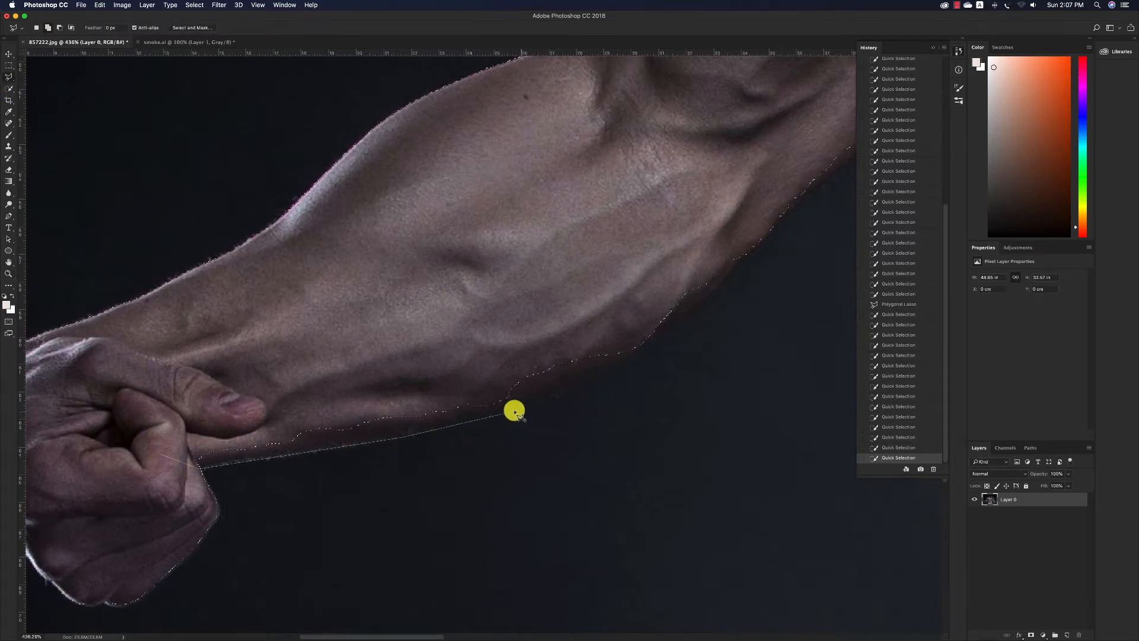
left_click(597, 376)
left_click(685, 318)
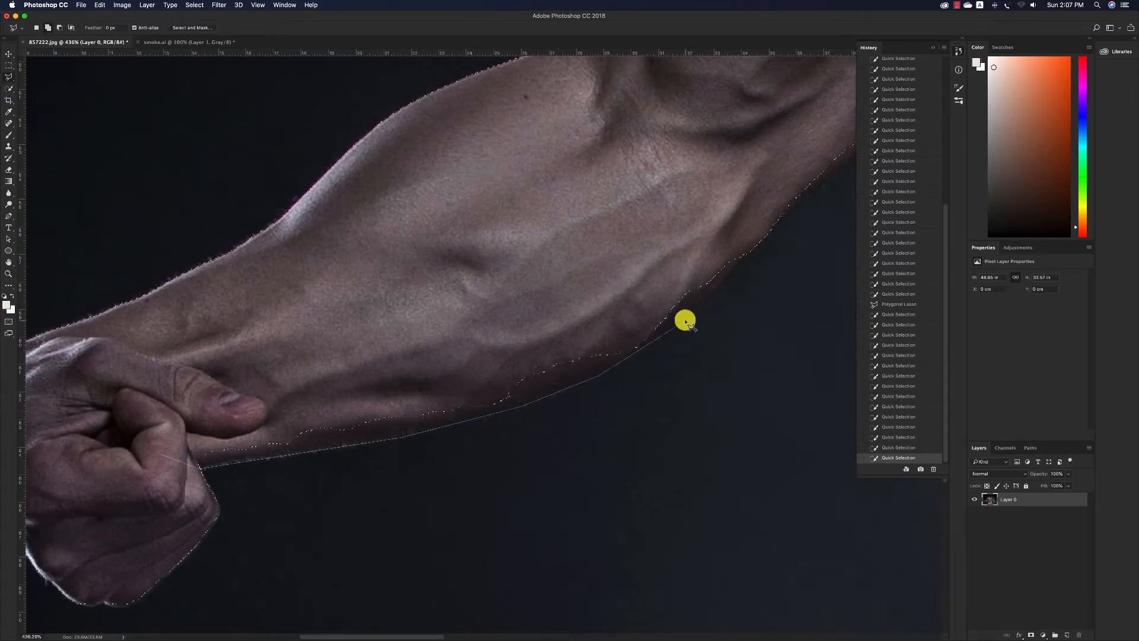
left_click(748, 253)
left_click(344, 211)
double_click(284, 281)
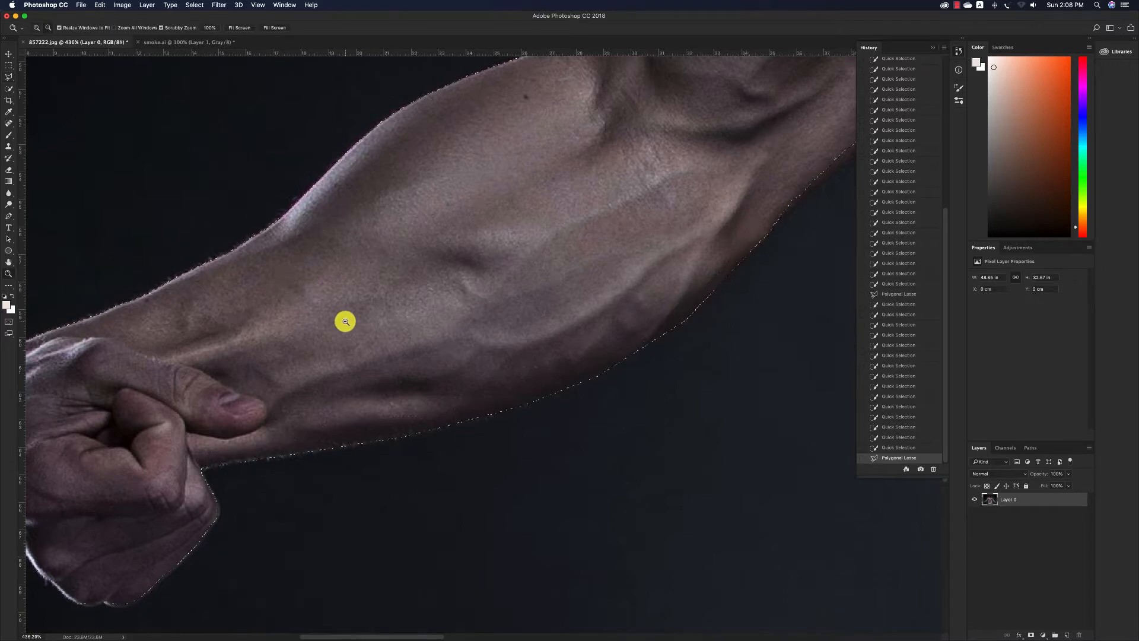
- Try adding a layer mask to Layer 0 from the man's selection, and undo it
left_click(356, 320, "alt+super")
left_click(415, 311, "alt+super")
left_click(468, 304, "alt+super")
left_click(469, 304, "alt+super")
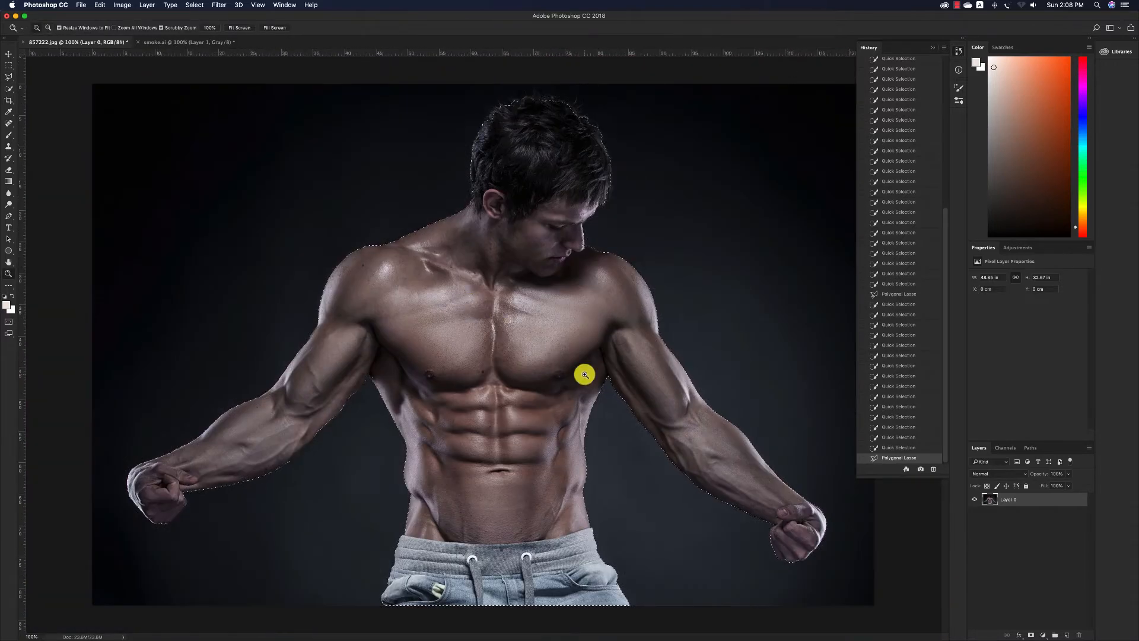
left_click(1031, 635)
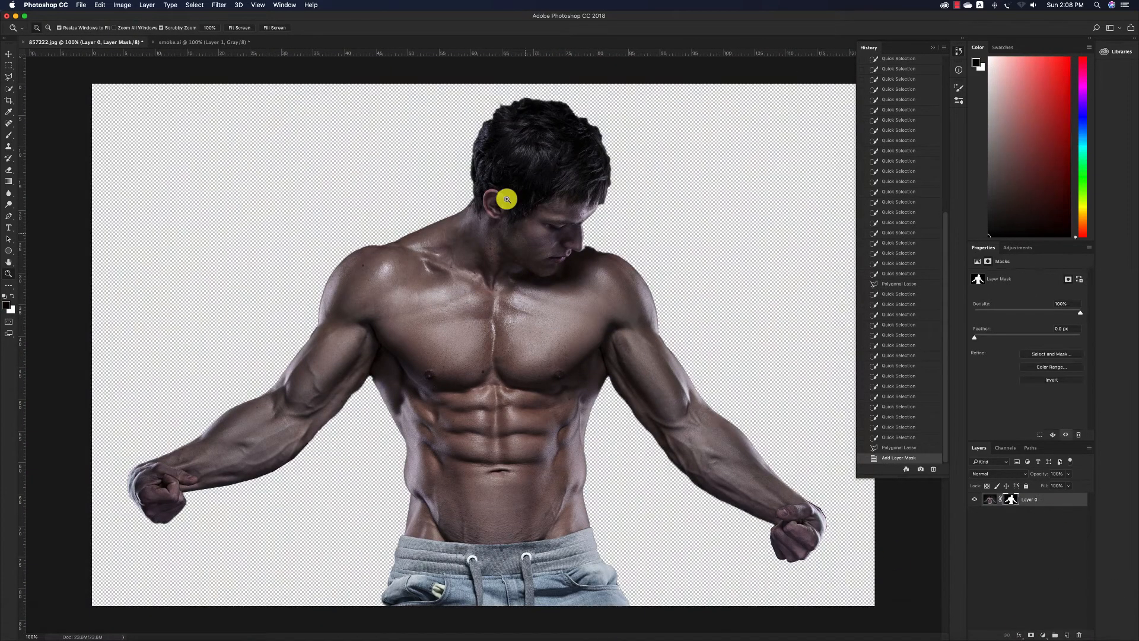
left_click_drag(526, 165, 553, 153)
key("v")
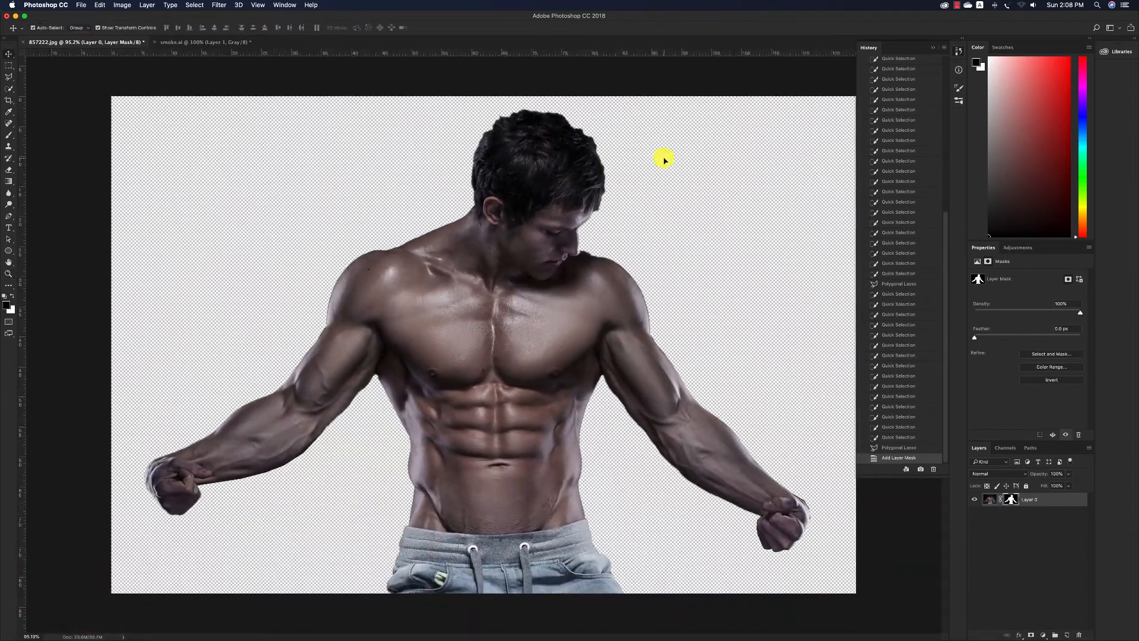
left_click(664, 160)
left_click(531, 159)
key("super+z")
- Duplicate Layer 0, hide the original, and mask the copy with the man's selection
left_click_drag(998, 499, 1067, 635)
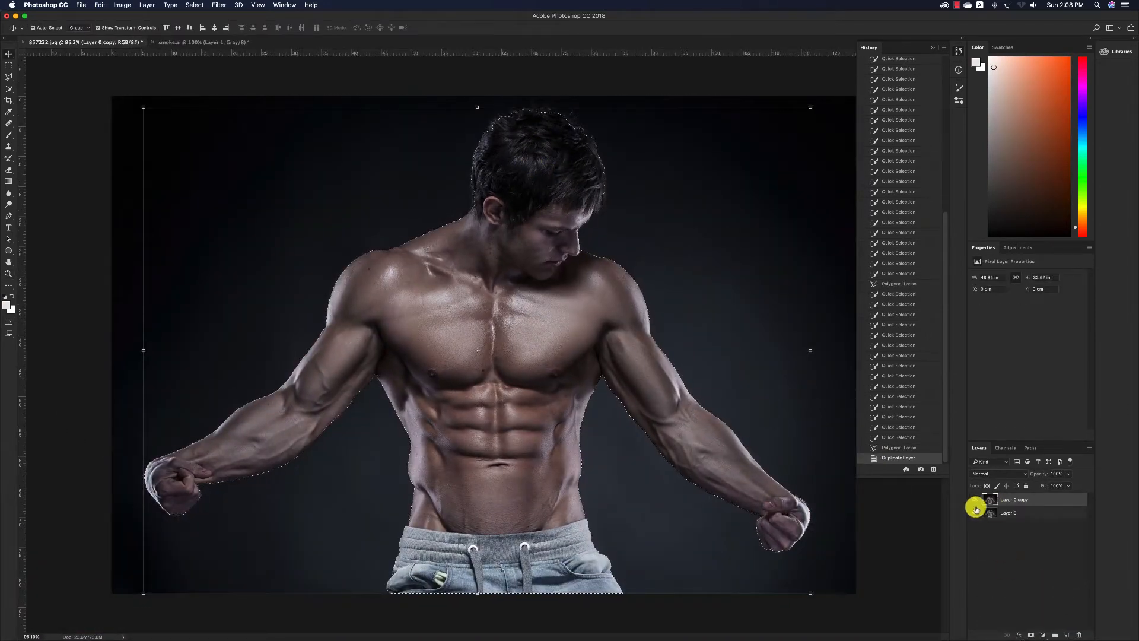
left_click(974, 500)
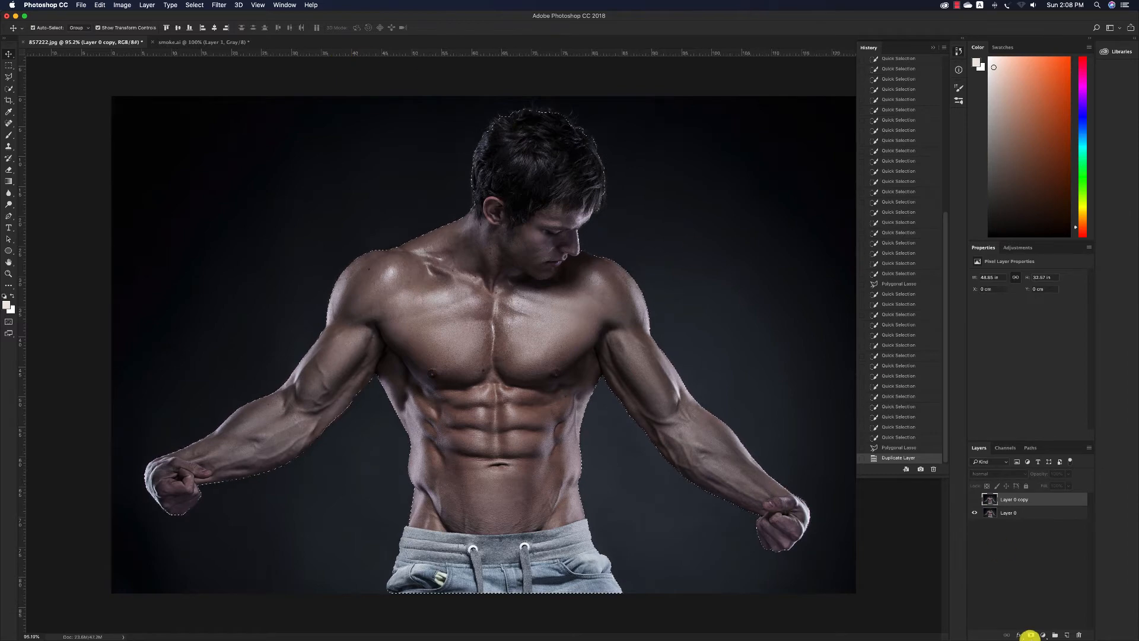
left_click(974, 501)
left_click(1031, 635)
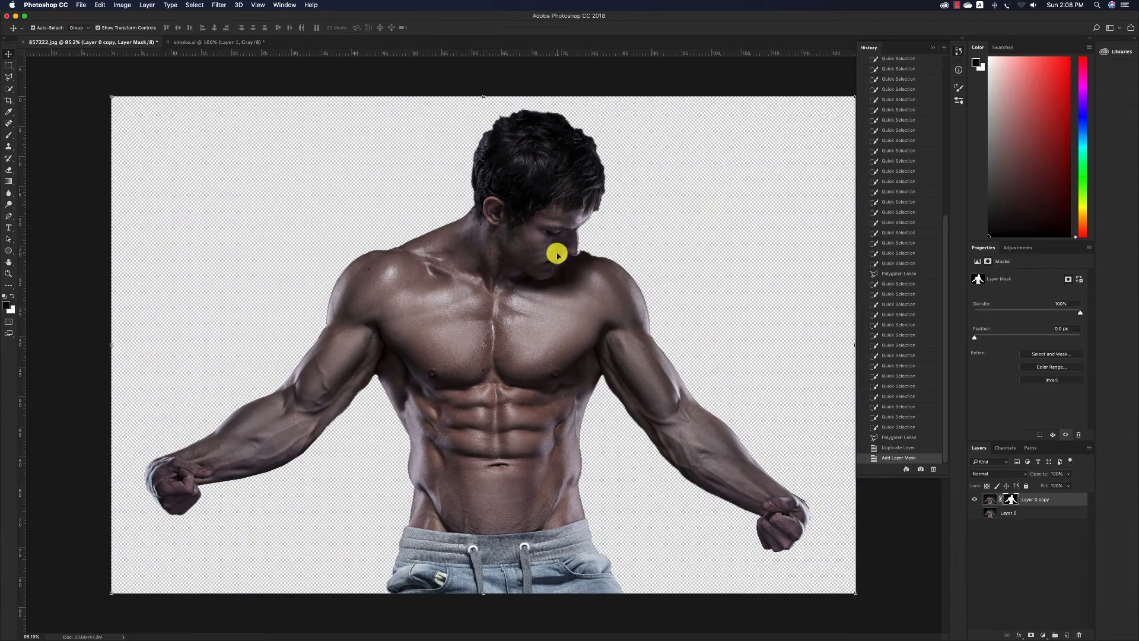
- Open the copy's mask in Select and Mask and set the edge radius to 2 px with Smart Radius on
key("m")
left_click(330, 29)
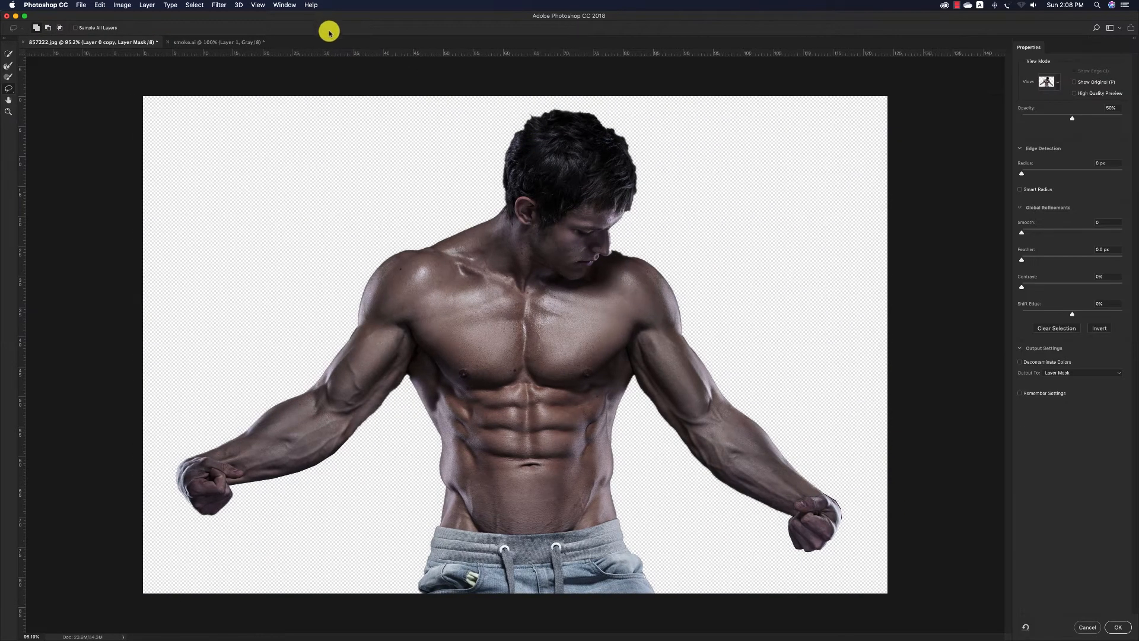
left_click(1090, 168)
type("2")
left_click(1038, 191)
left_click(8, 65)
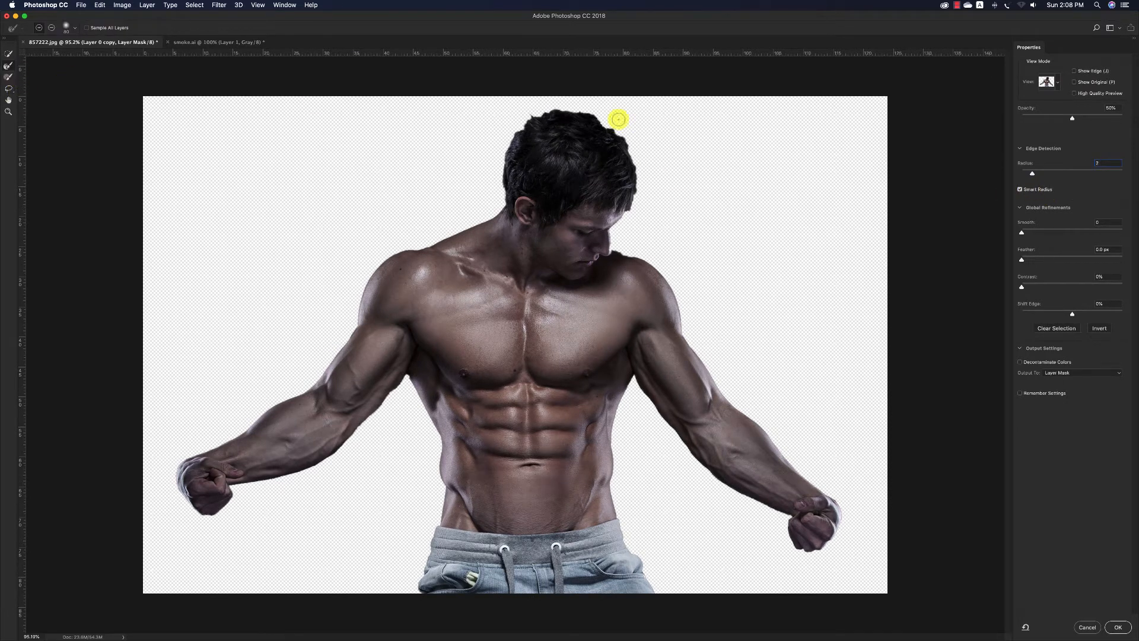
- Refine the mask edge around the hair with an enlarged Refine Edge brush and apply it to the layer mask
left_click_drag(595, 116, 620, 141)
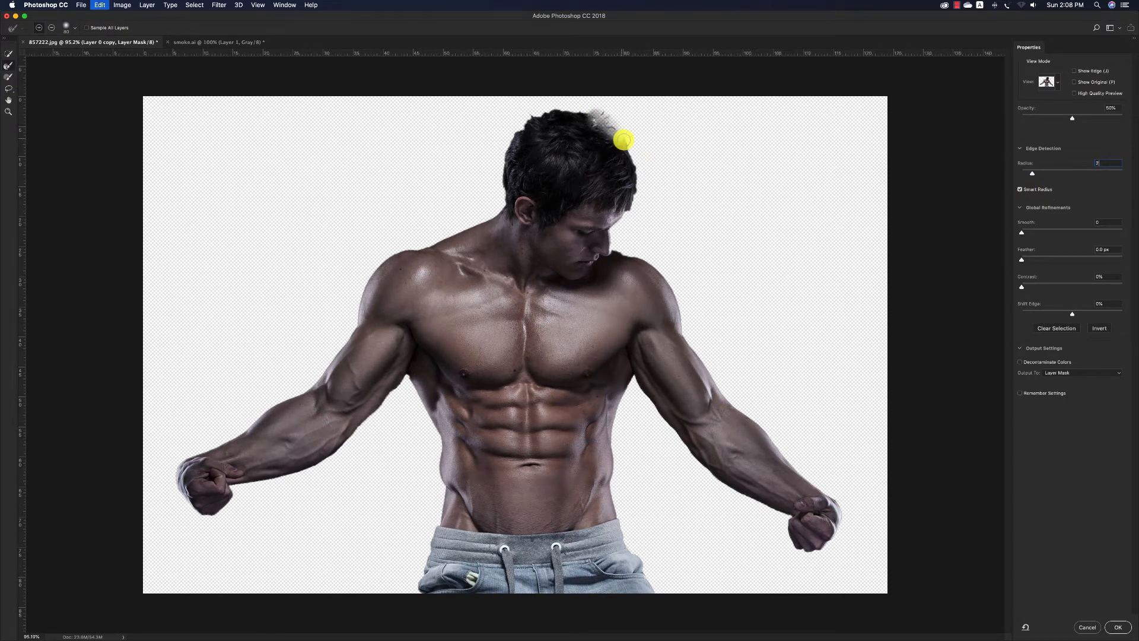
key("super+z")
key("bracketright")
key("bracketright")
key("bracketright")
key("bracketright")
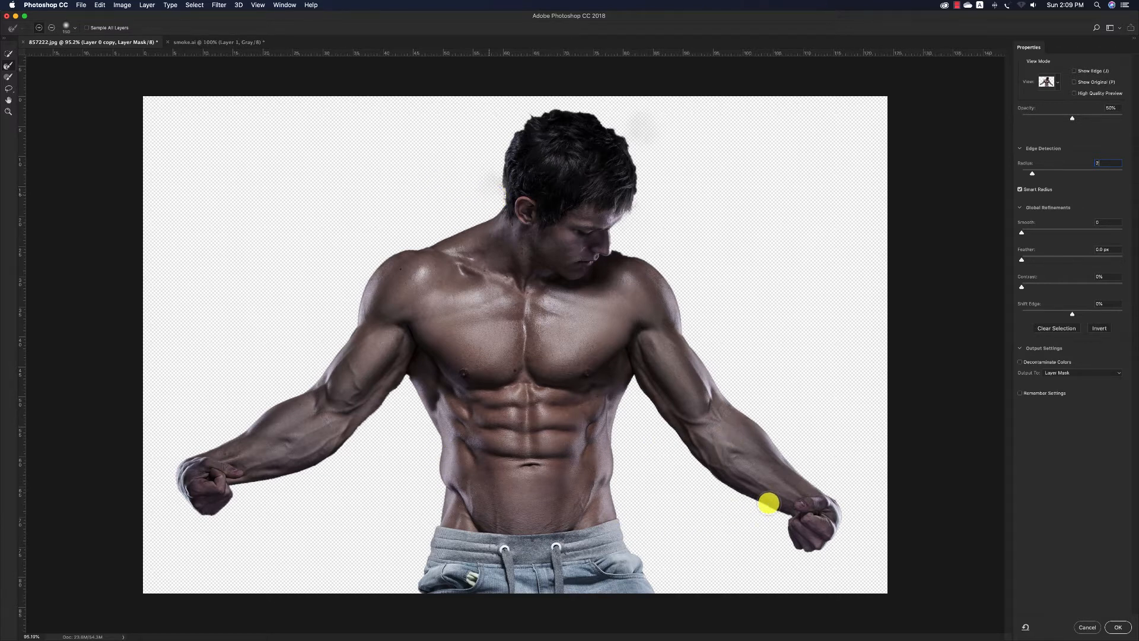
left_click(1120, 627)
- Inspect the copy's layer mask, load it as a selection, and show only Layer 0
left_click(1010, 503, "alt")
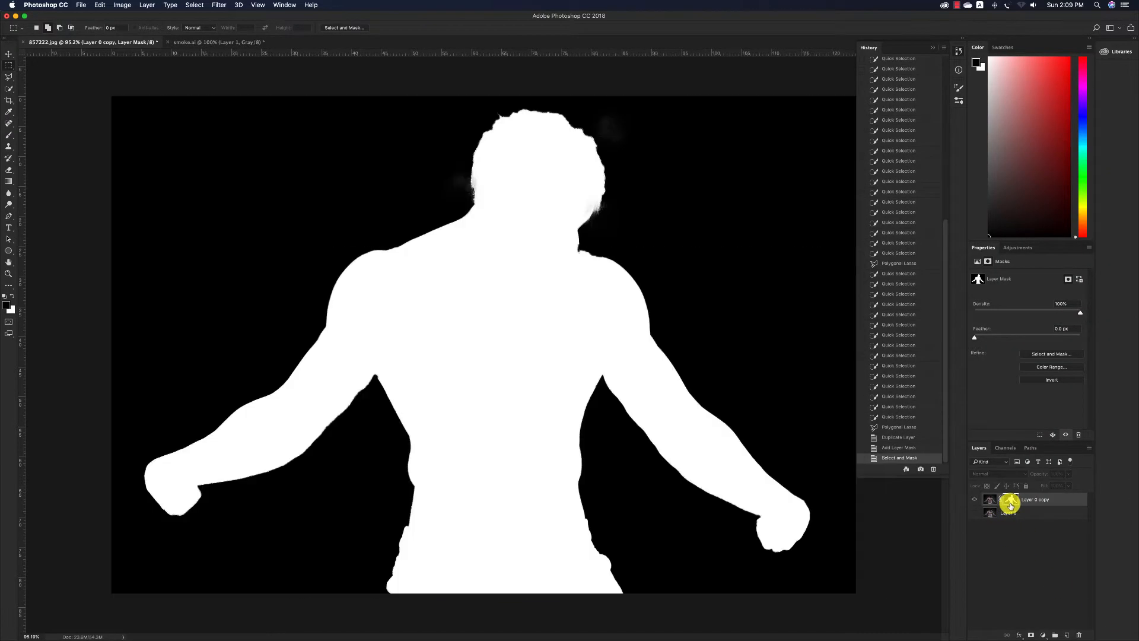
left_click(1010, 504, "alt")
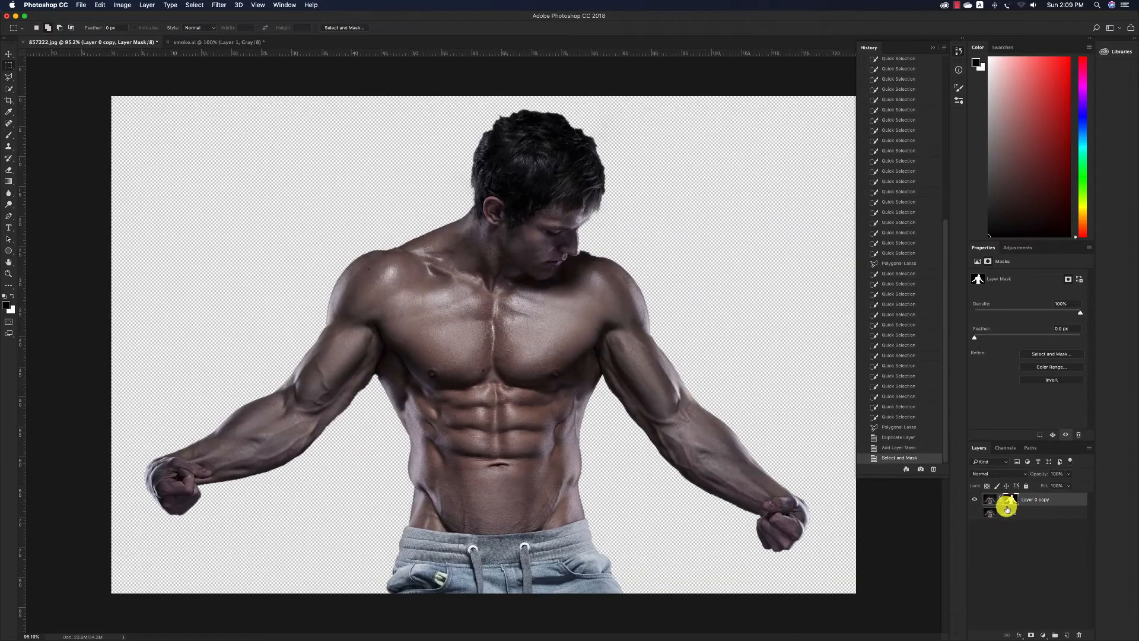
left_click(1010, 503, "ctrl")
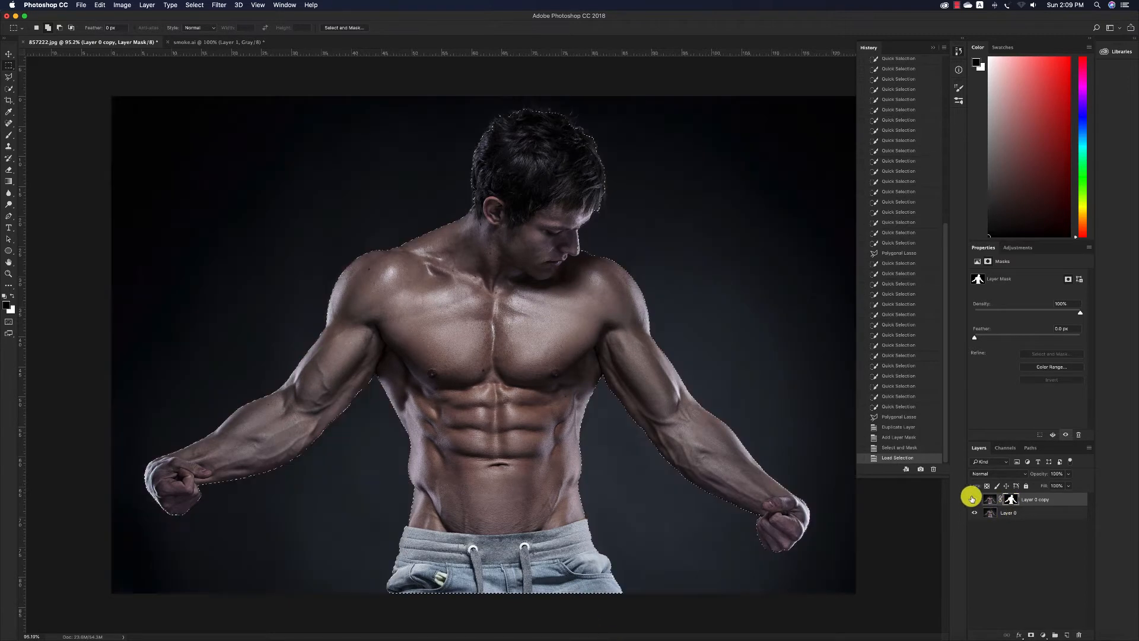
left_click(973, 512)
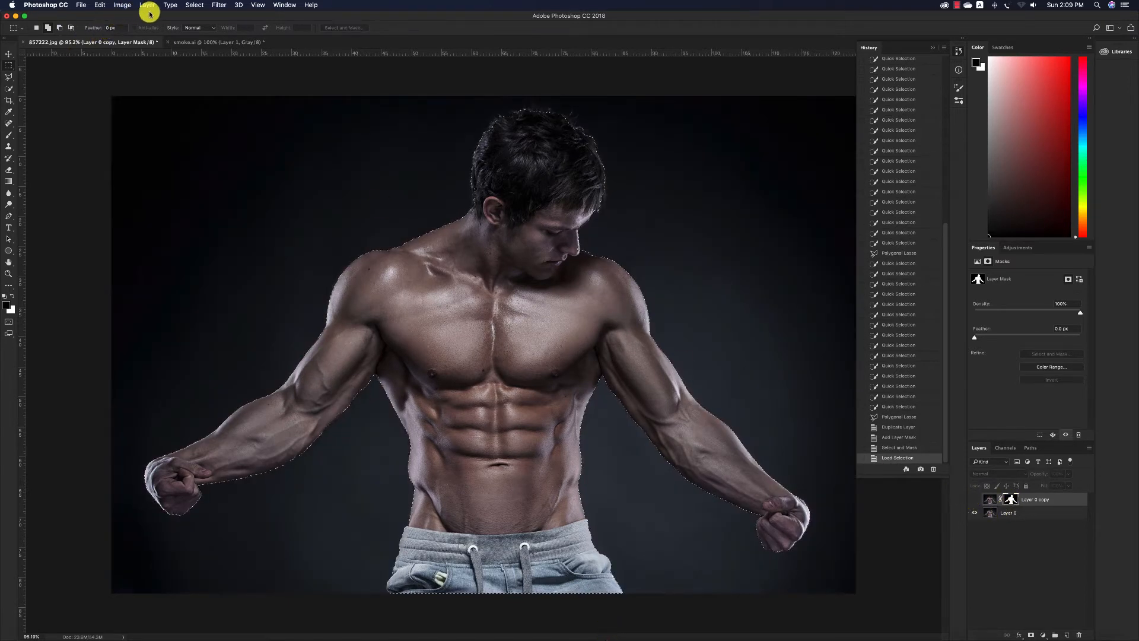
- Expand the selection by 6 pixels, and expand it once more by a larger amount
left_click(194, 6)
mouse_move(273, 124)
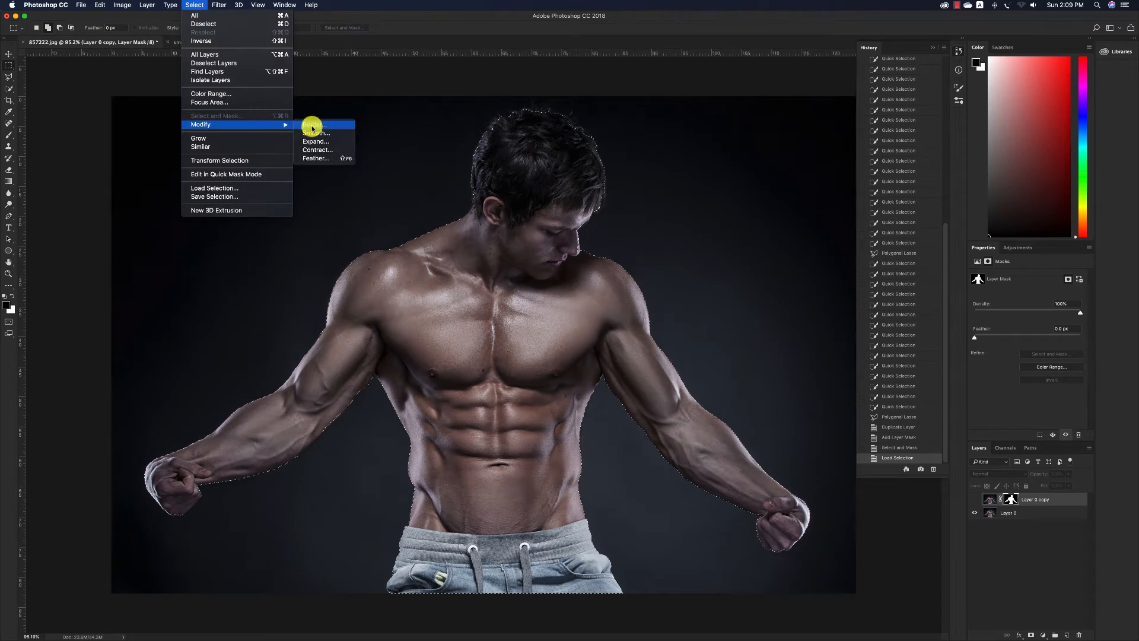
left_click(333, 141)
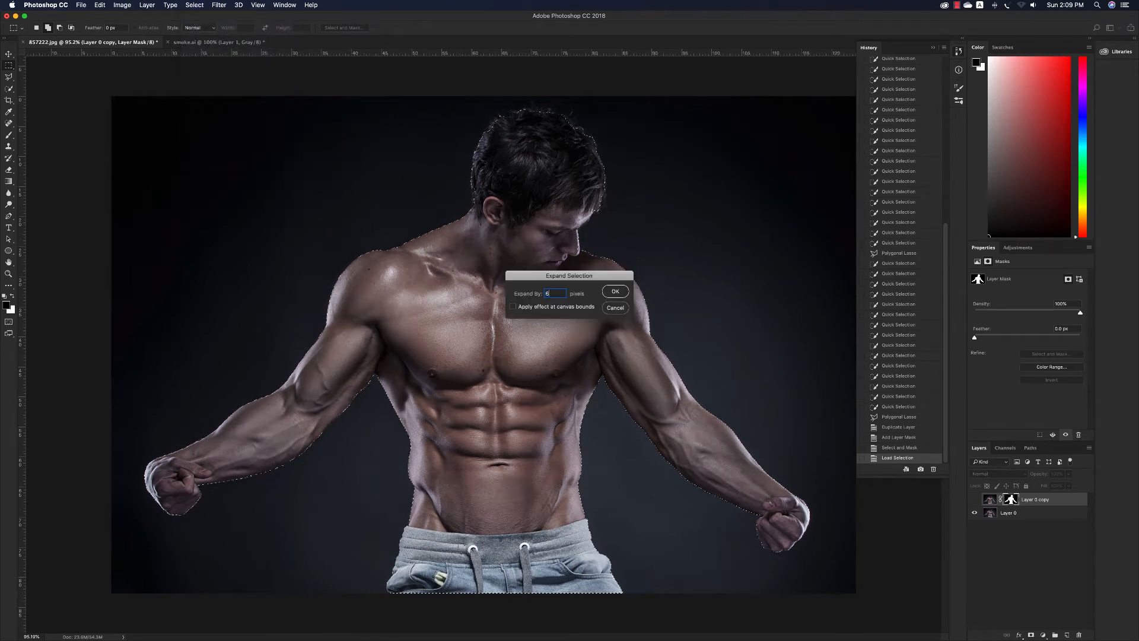
key("Return")
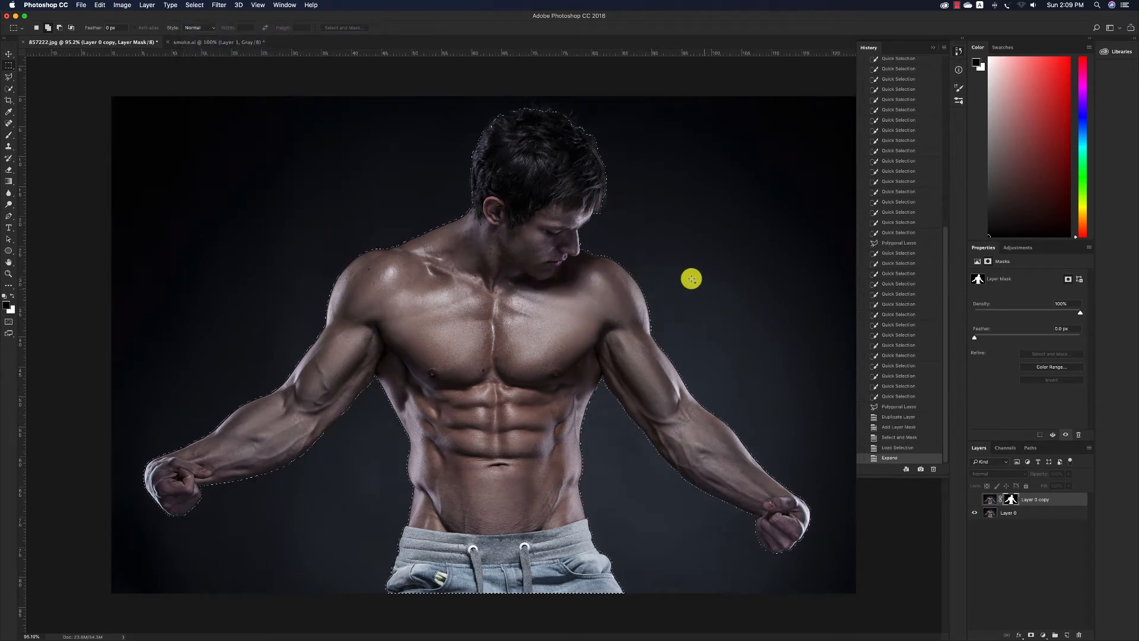
left_click(195, 7)
mouse_move(284, 125)
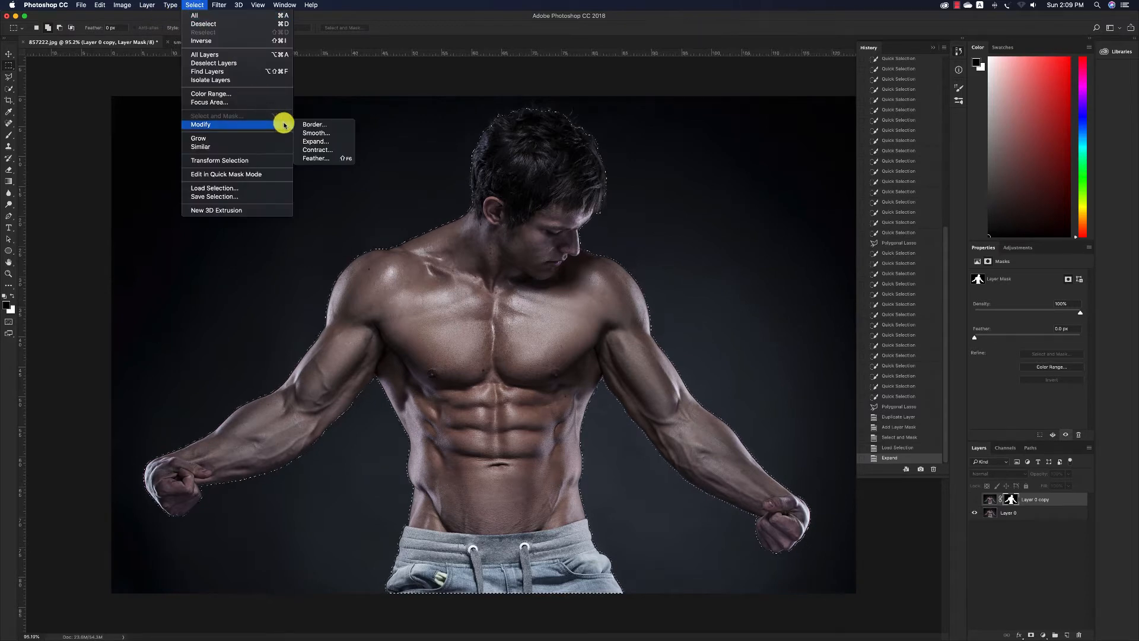
left_click(314, 141)
key("Return")
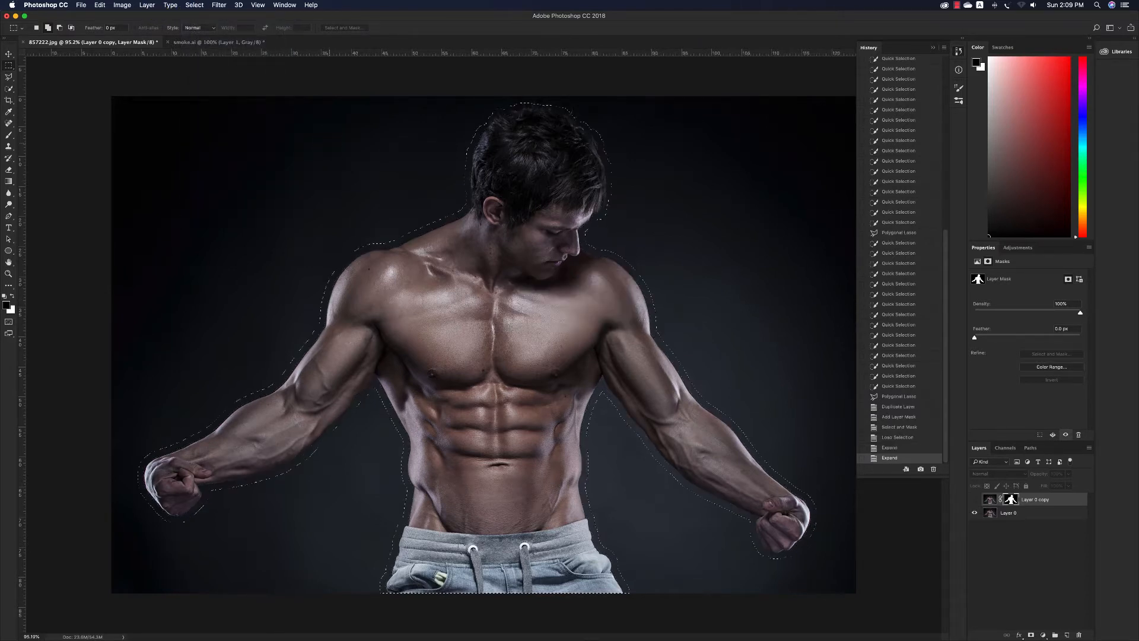
- Fill the selected man on Layer 0 with Content-Aware at 100% opacity and deselect
left_click(984, 514)
right_click(553, 331)
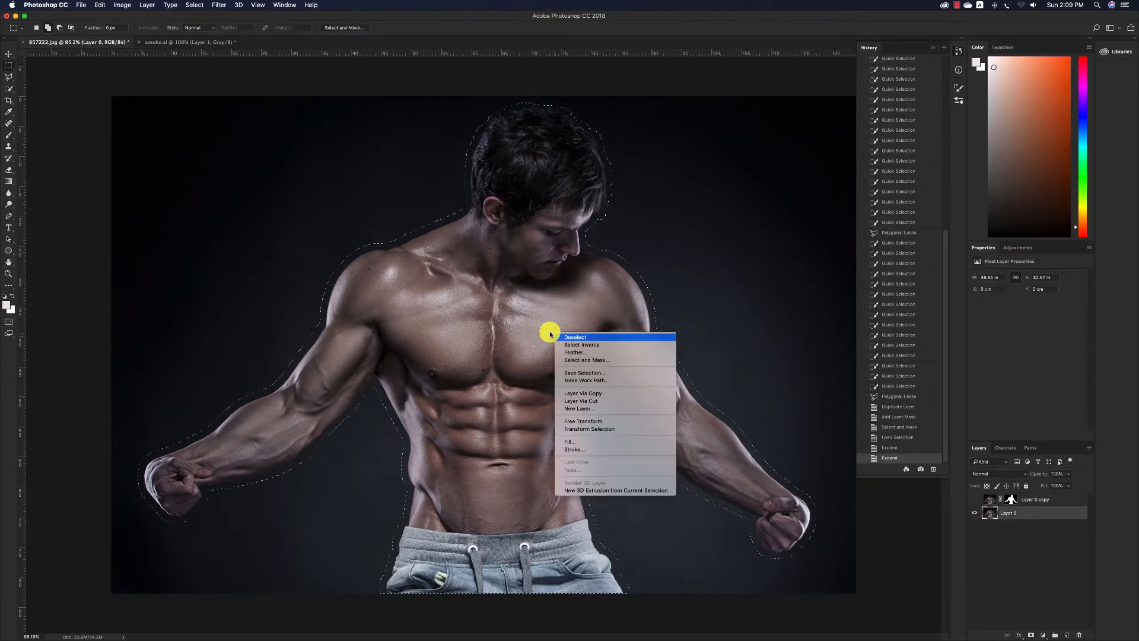
left_click(561, 443)
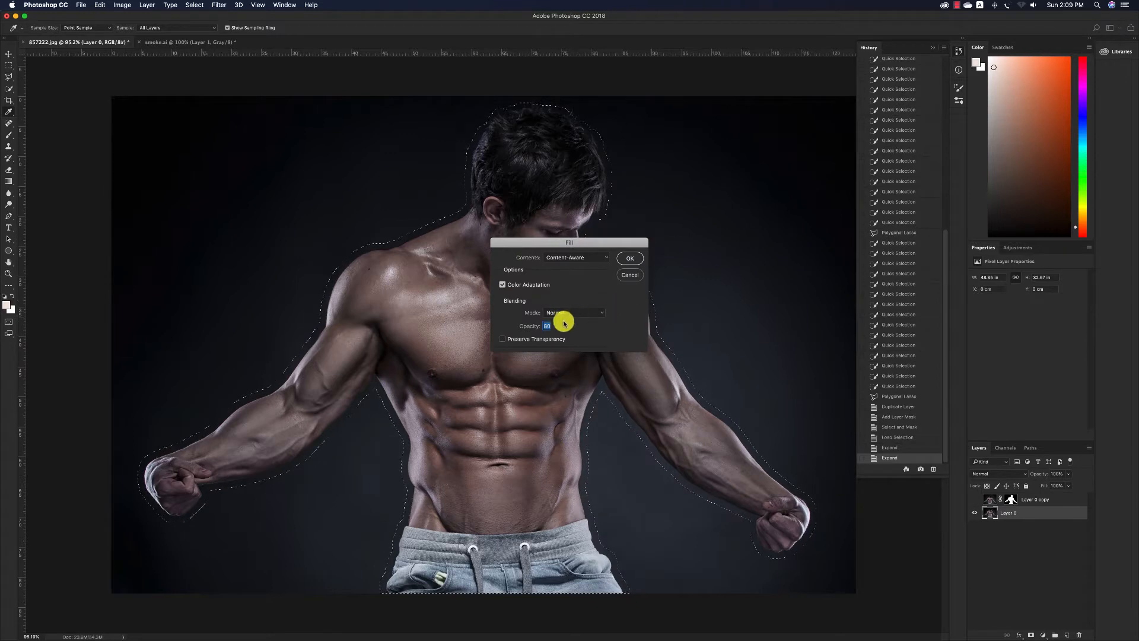
type("100")
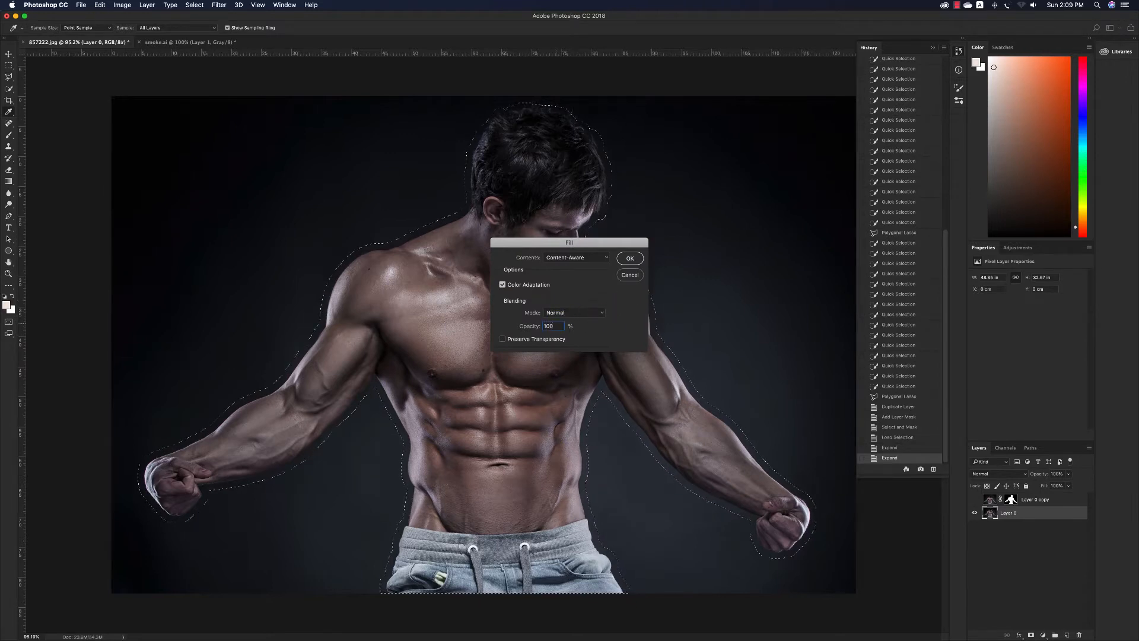
key("Return")
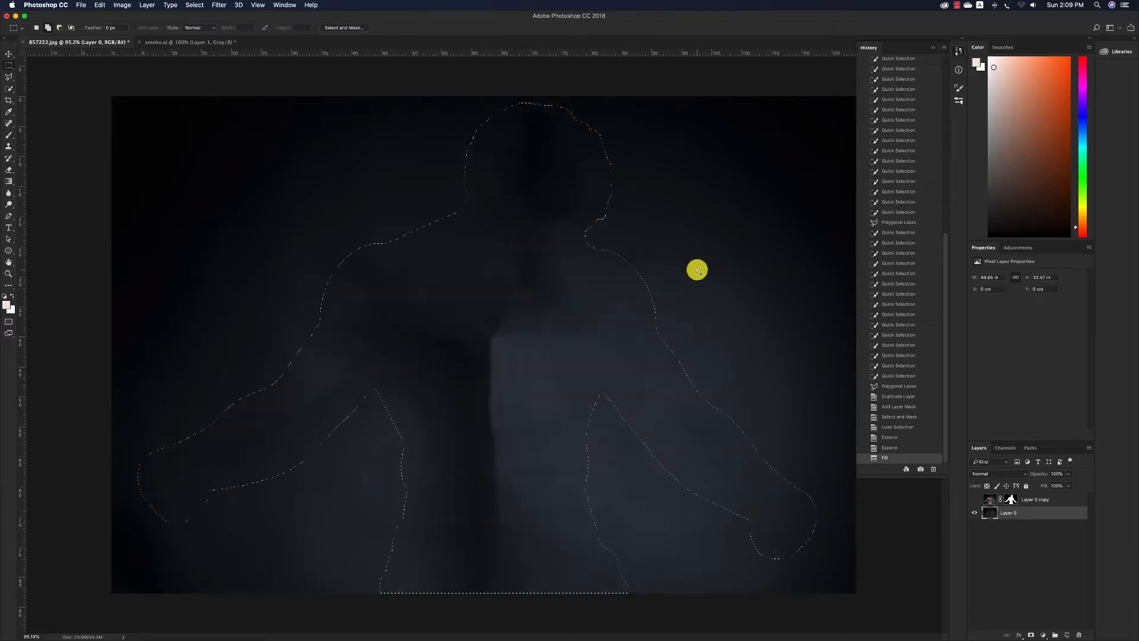
key("ctrl+d")
key("v")
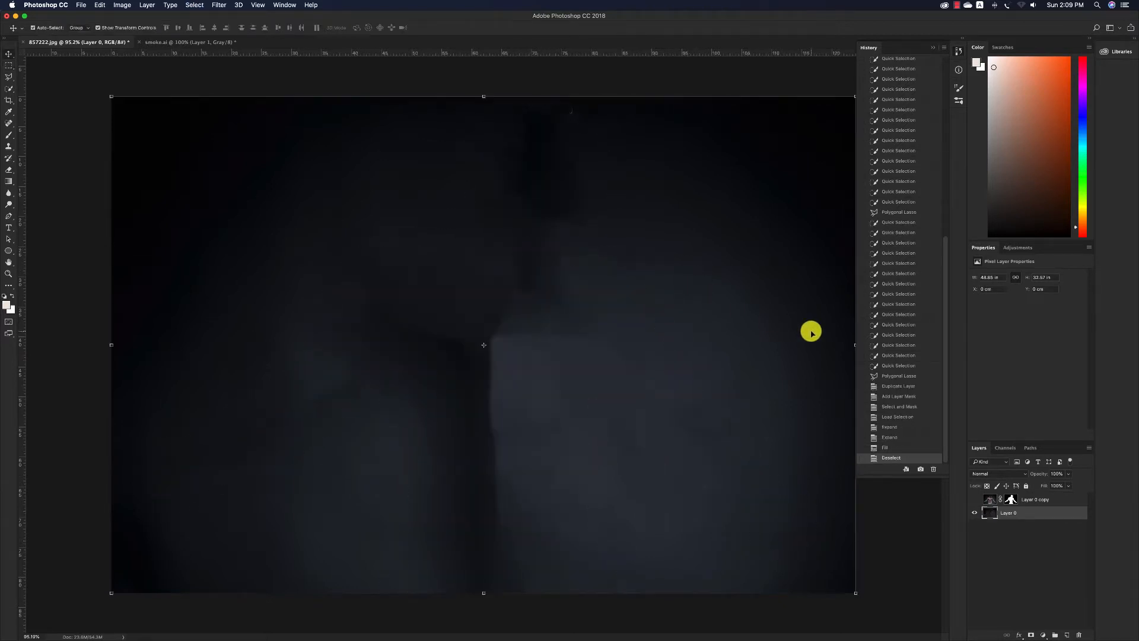
- Show the masked Layer 0 copy, convert it to a smart object and rasterize it
left_click(974, 498)
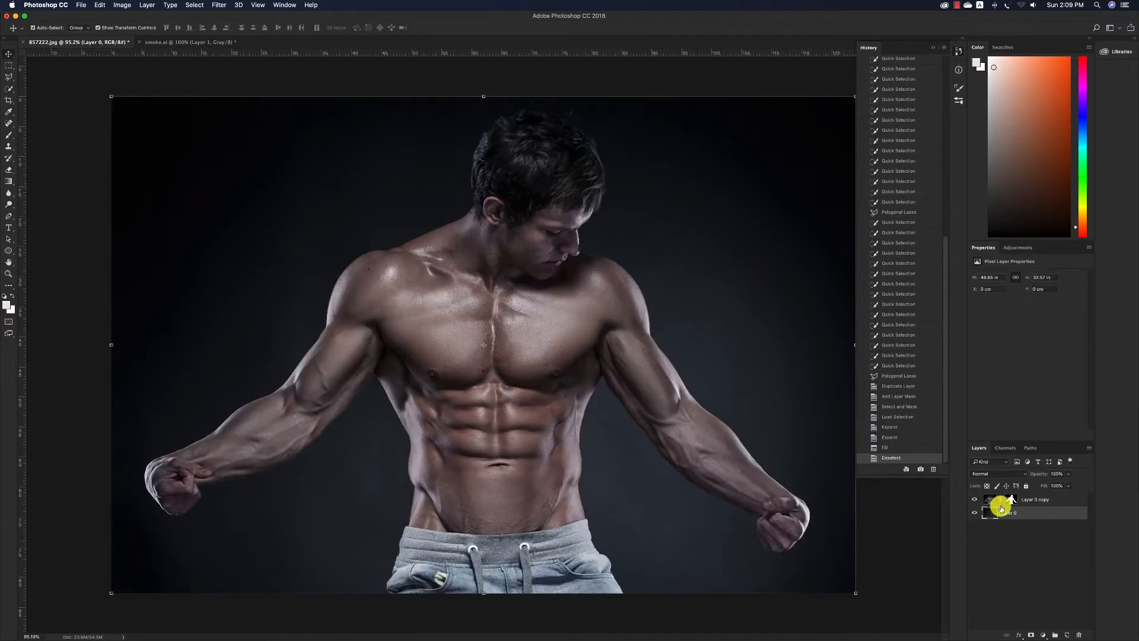
left_click(1032, 502)
right_click(1038, 501)
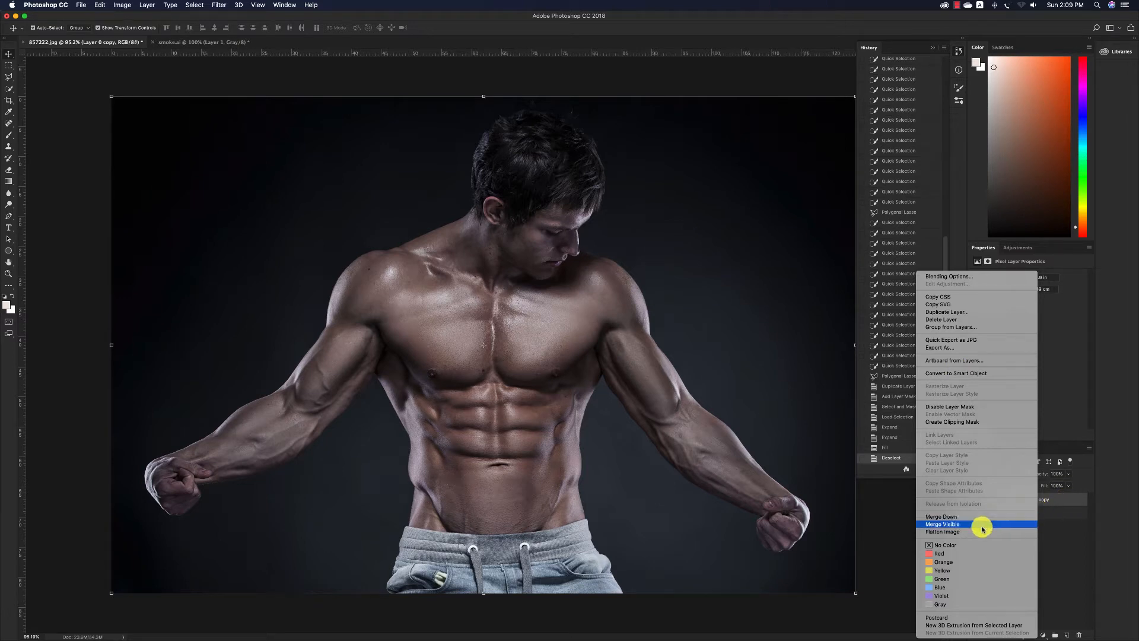
left_click(969, 373)
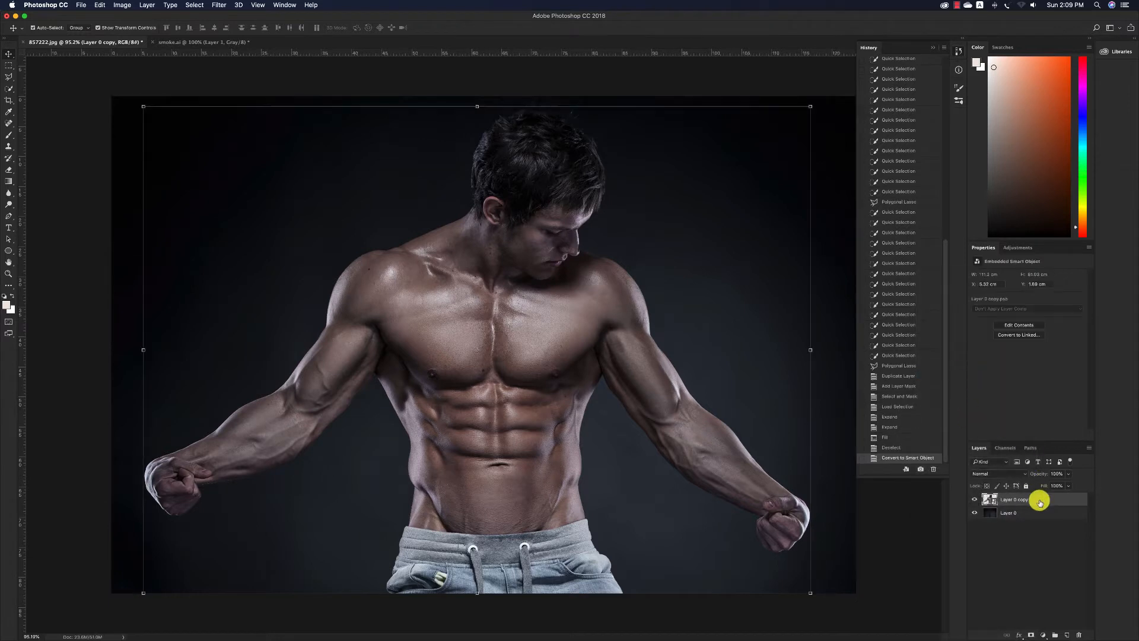
key("e")
left_click(567, 397)
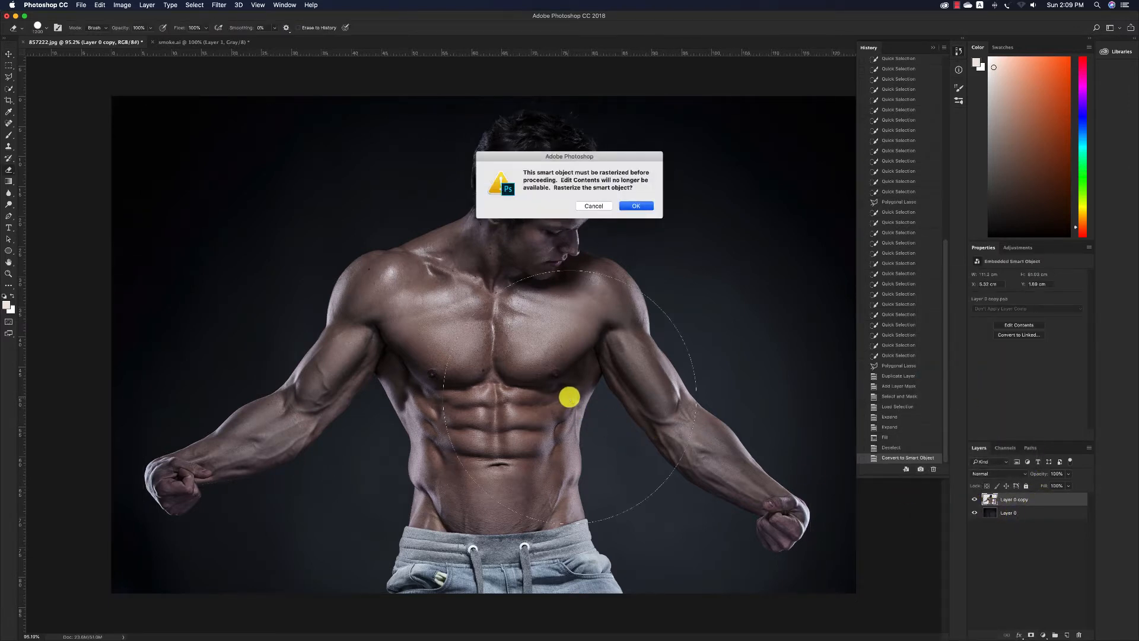
key("Return")
key("v")
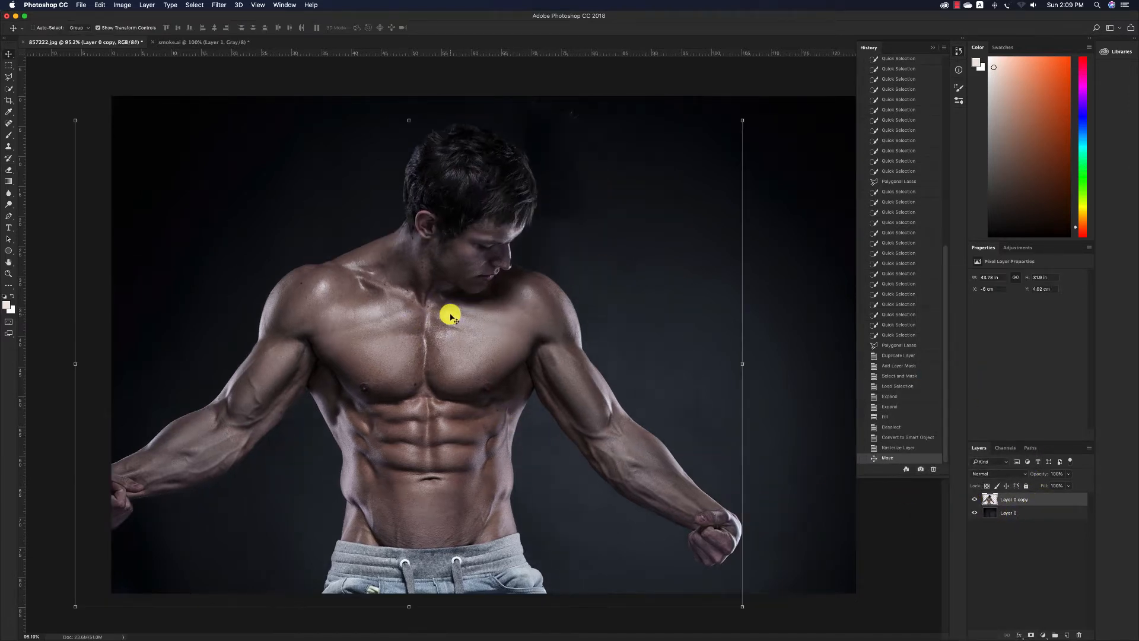
- Hide Layer 0, duplicate the cut-out layer twice, and rename the lower two cut-out layers 1 and 2
left_click(972, 513)
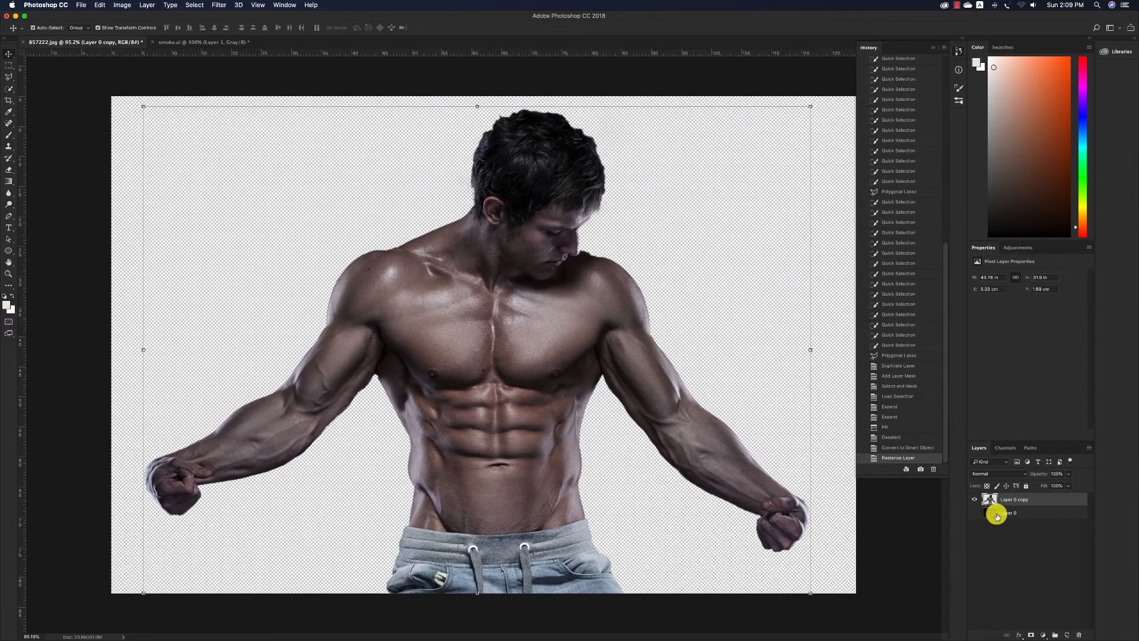
left_click_drag(1008, 501, 1067, 634)
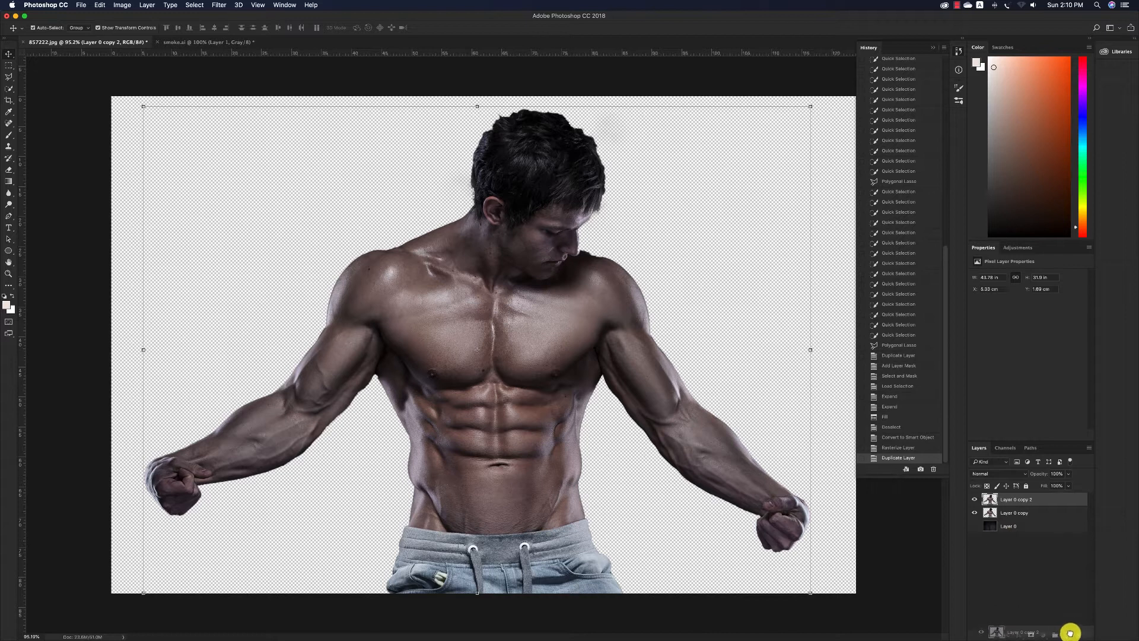
left_click(1019, 528)
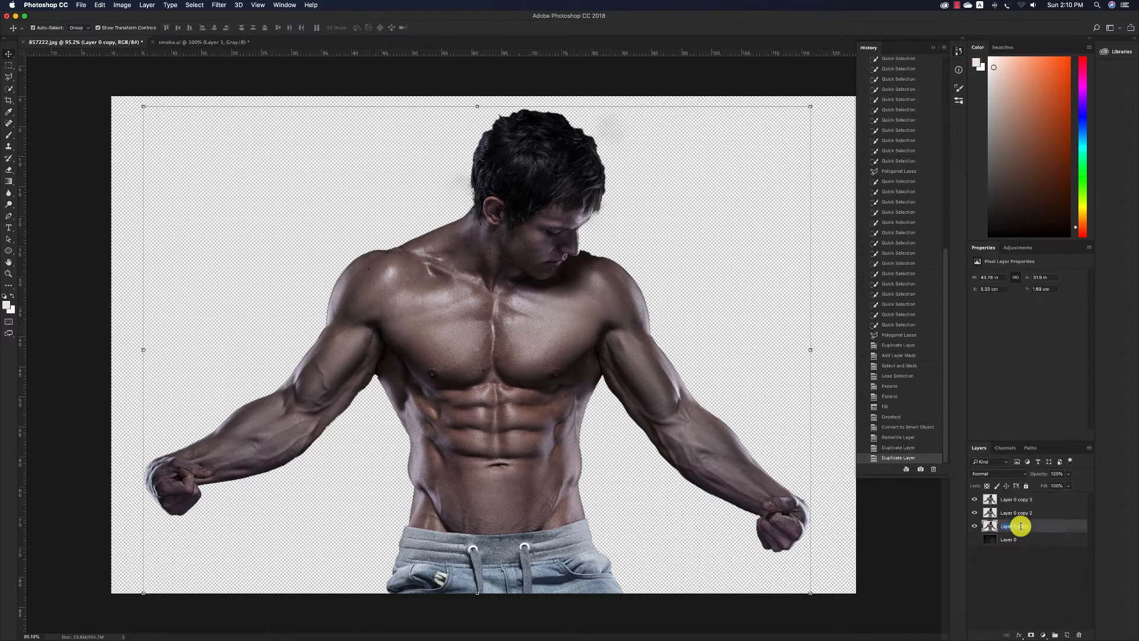
type("1")
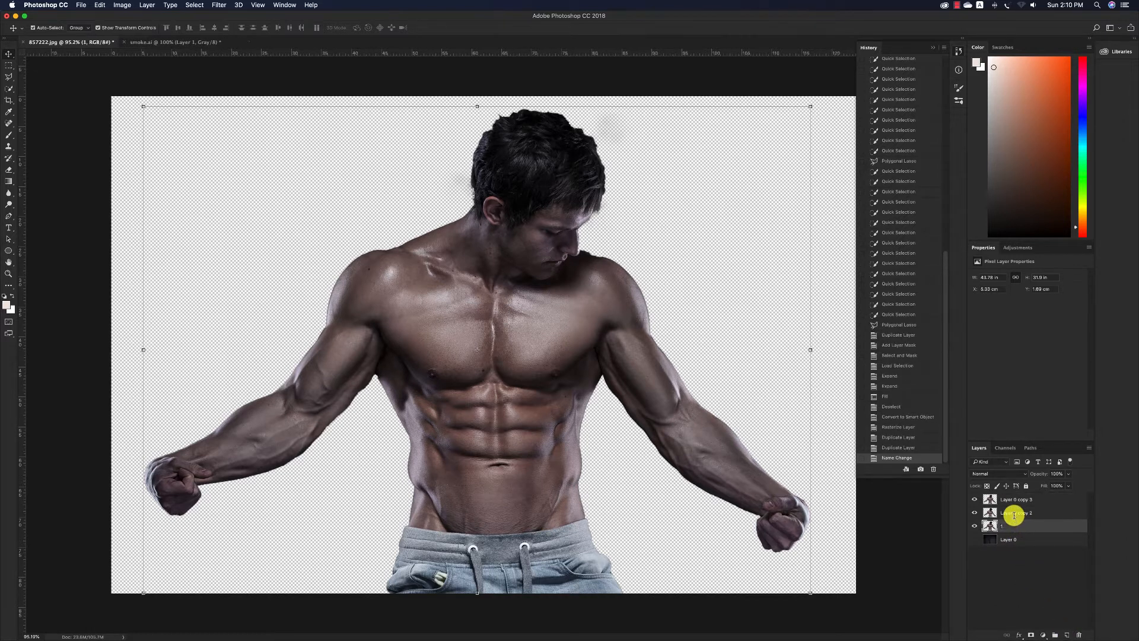
double_click(1016, 514)
type("2")
key("Return")
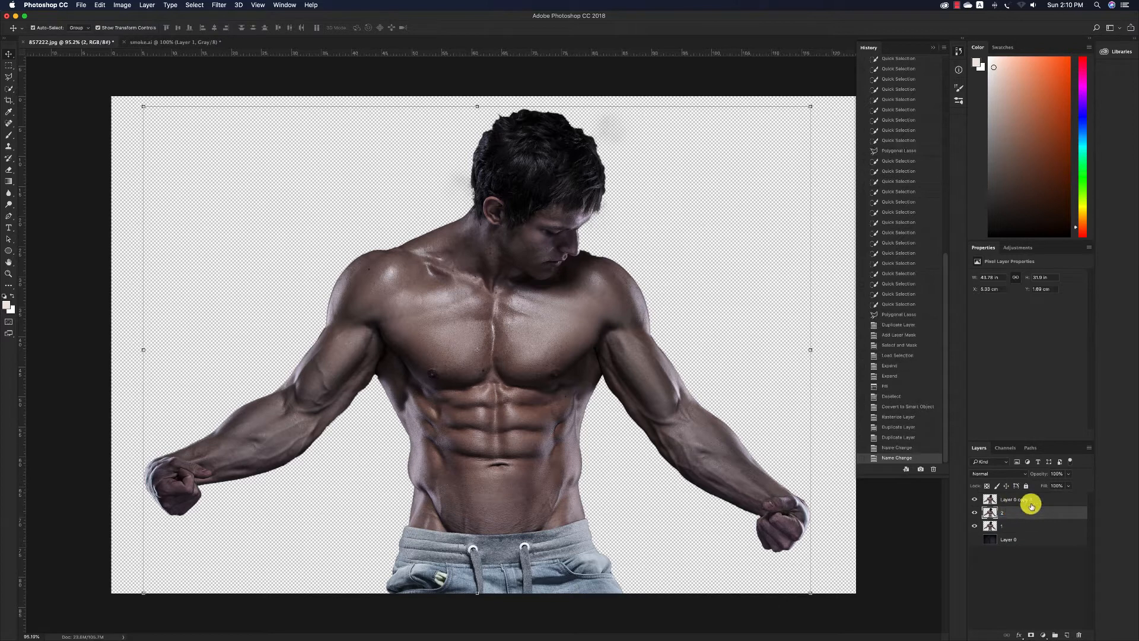
- Hide layers 1 and 2 and open the top cut-out layer in the Camera Raw Filter
left_click(1015, 500)
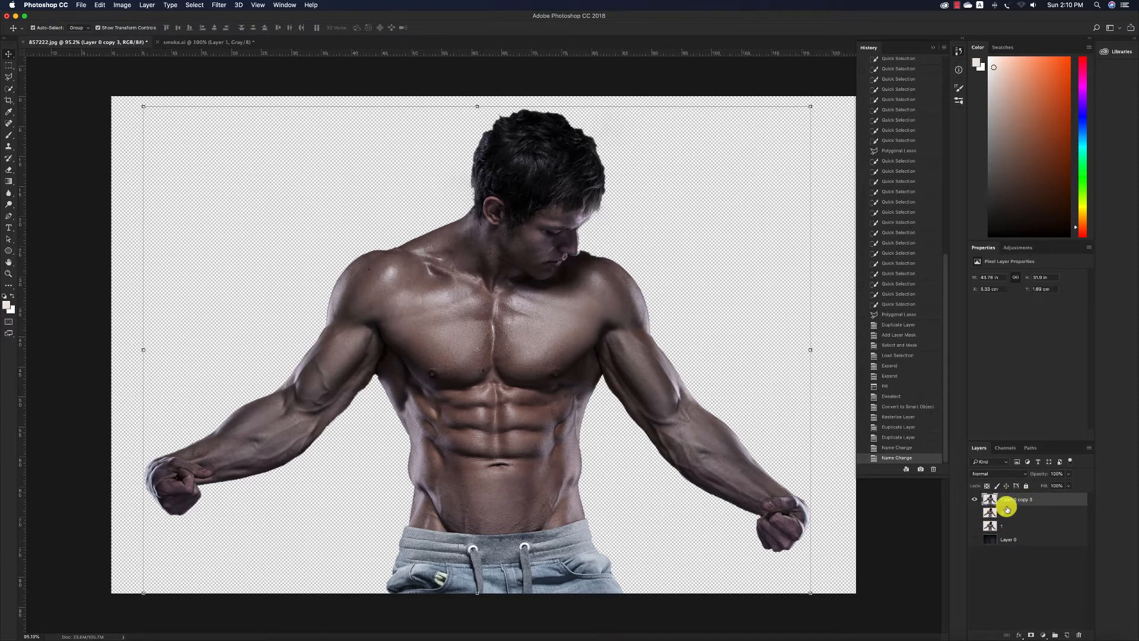
left_click(979, 543)
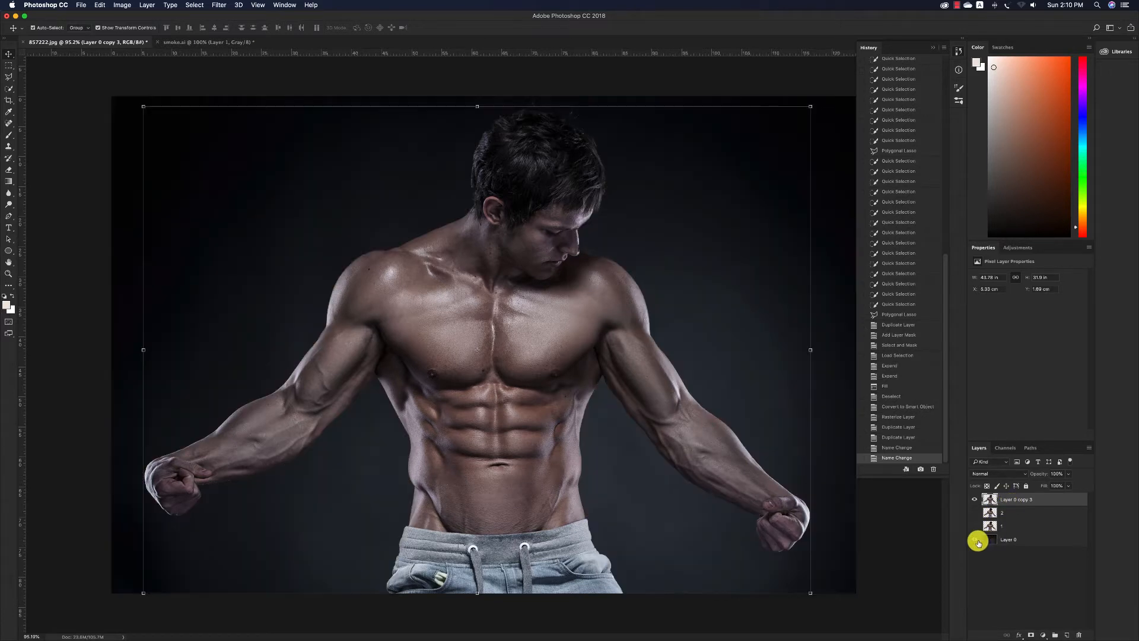
left_click(977, 542)
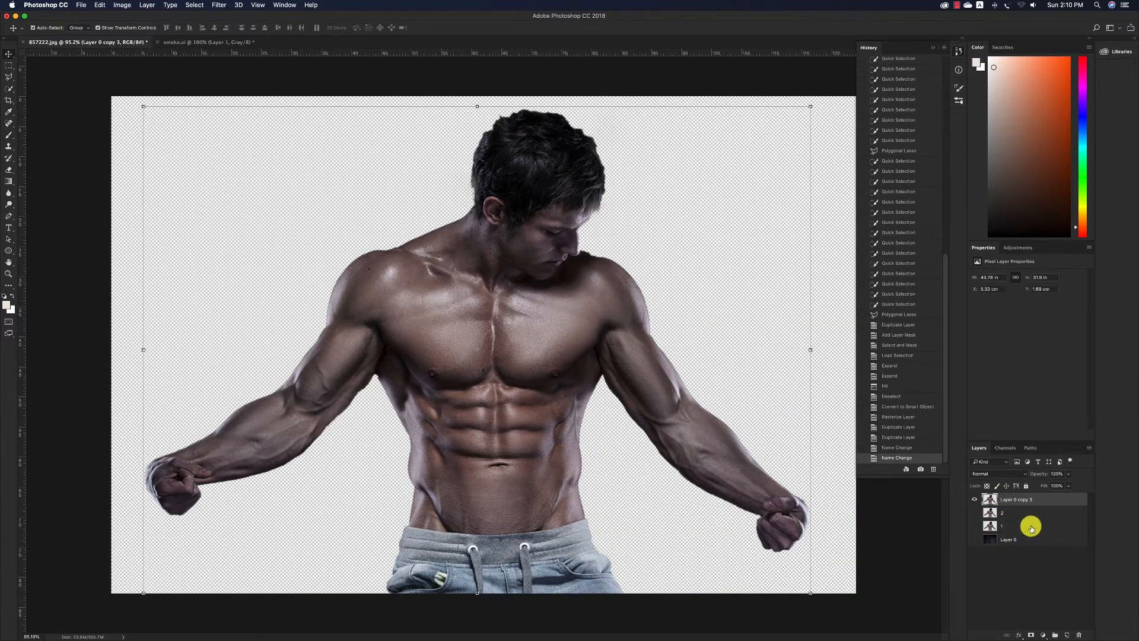
left_click(219, 7)
left_click(252, 61)
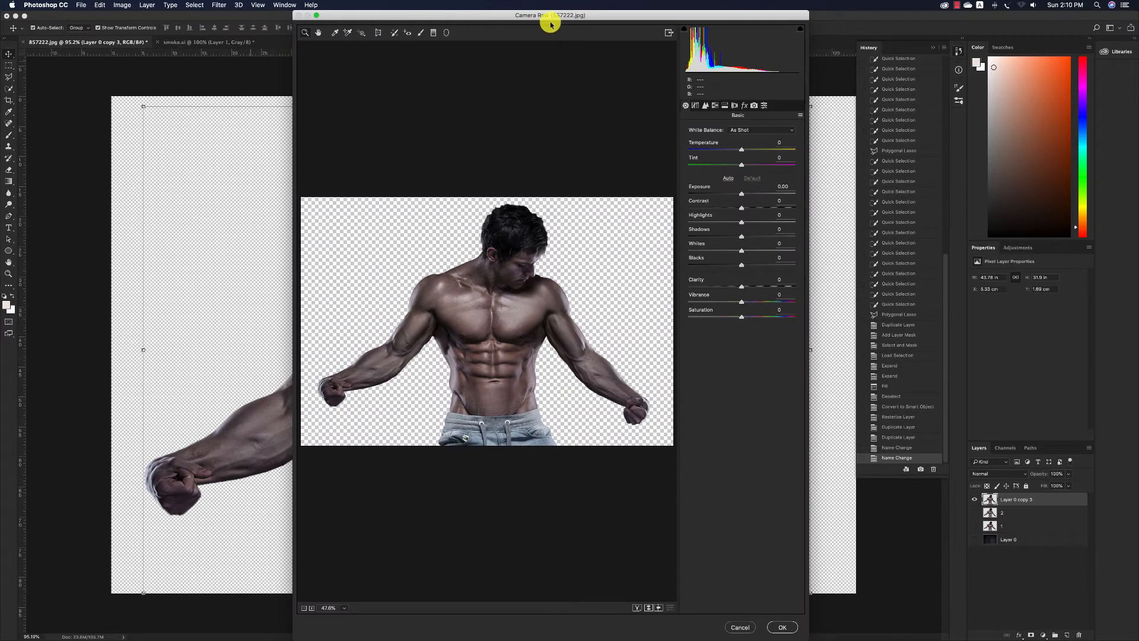
left_click_drag(550, 12, 592, 28)
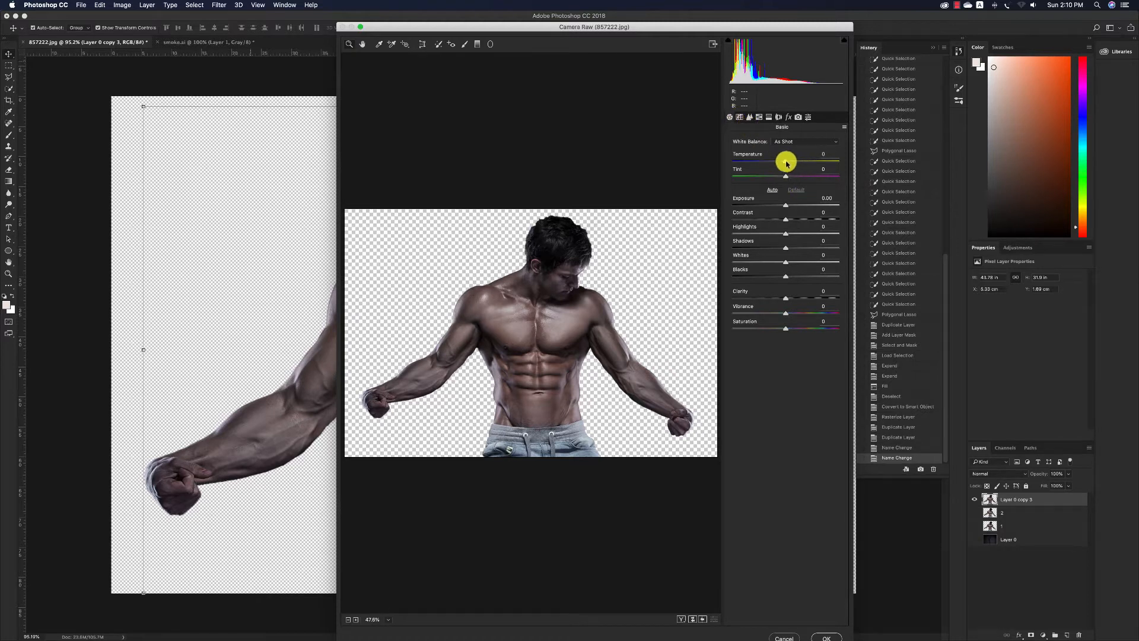
- Set the Camera Raw Temperature to -70 and Contrast to +35
left_click_drag(787, 163, 753, 166)
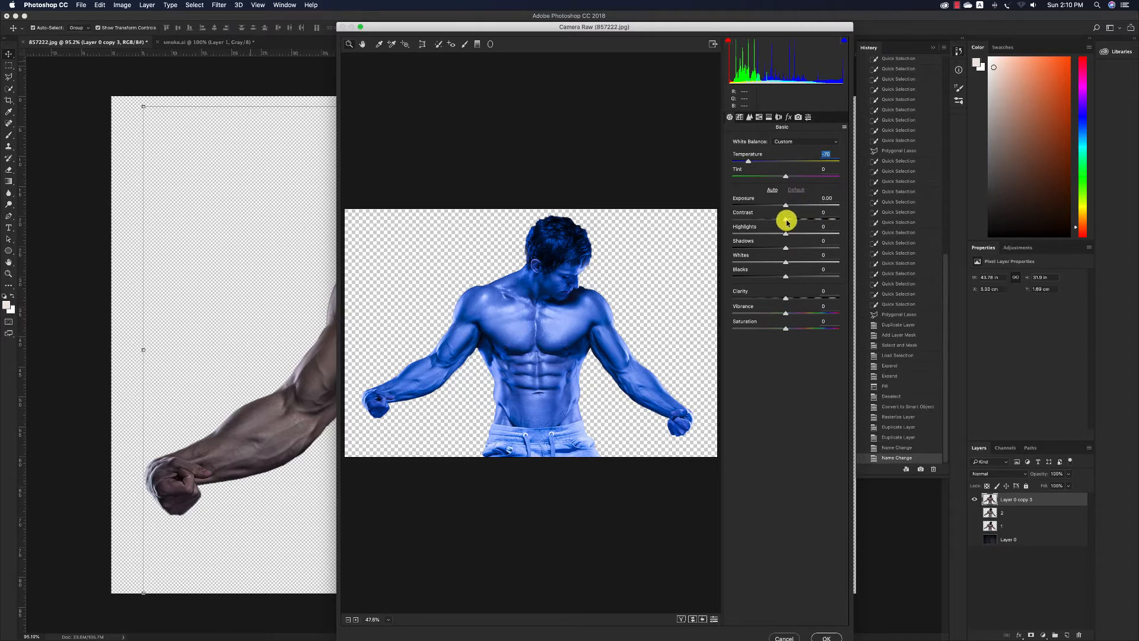
left_click_drag(786, 222, 796, 223)
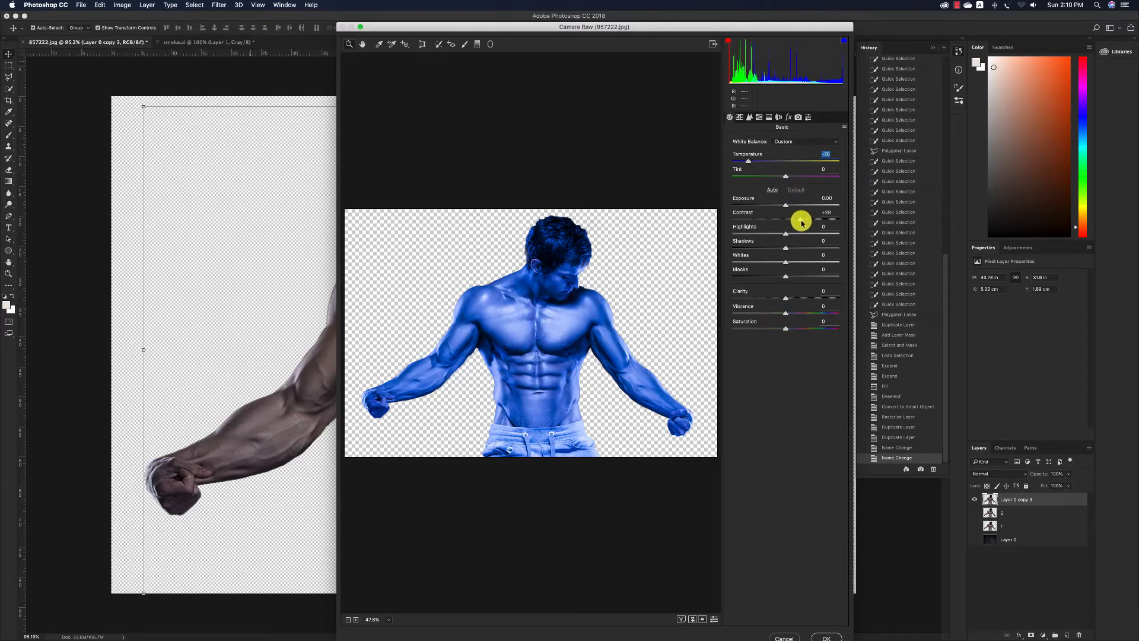
left_click_drag(807, 222, 801, 223)
left_click(805, 223)
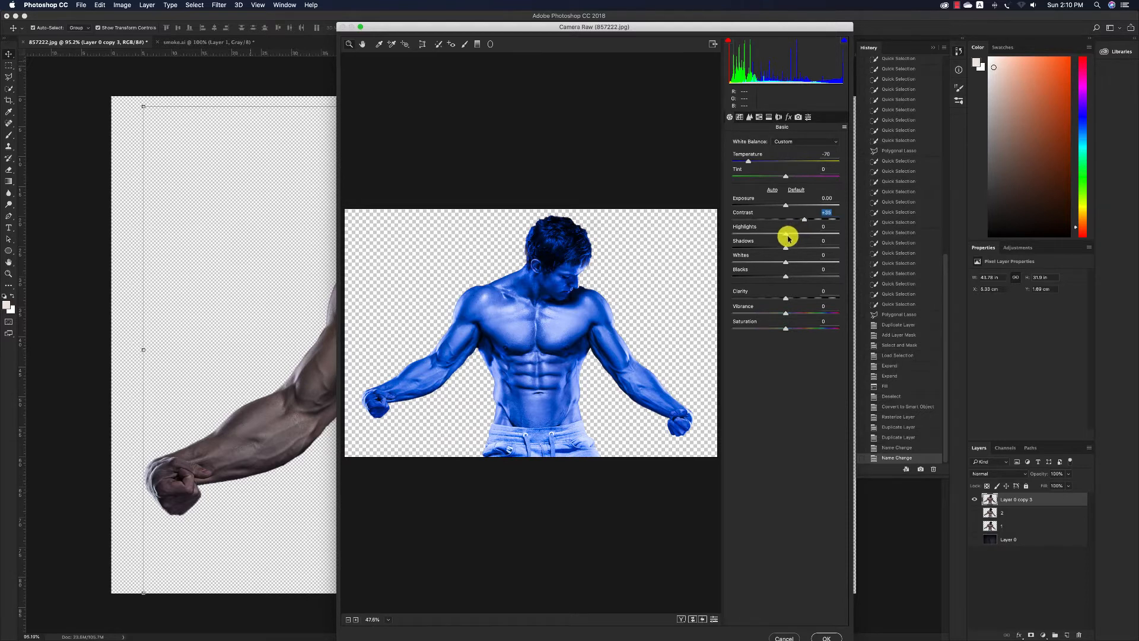
- Set Highlights to +100, Shadows to +100 and Whites to +20 in the basic adjustments
left_click_drag(787, 236, 890, 236)
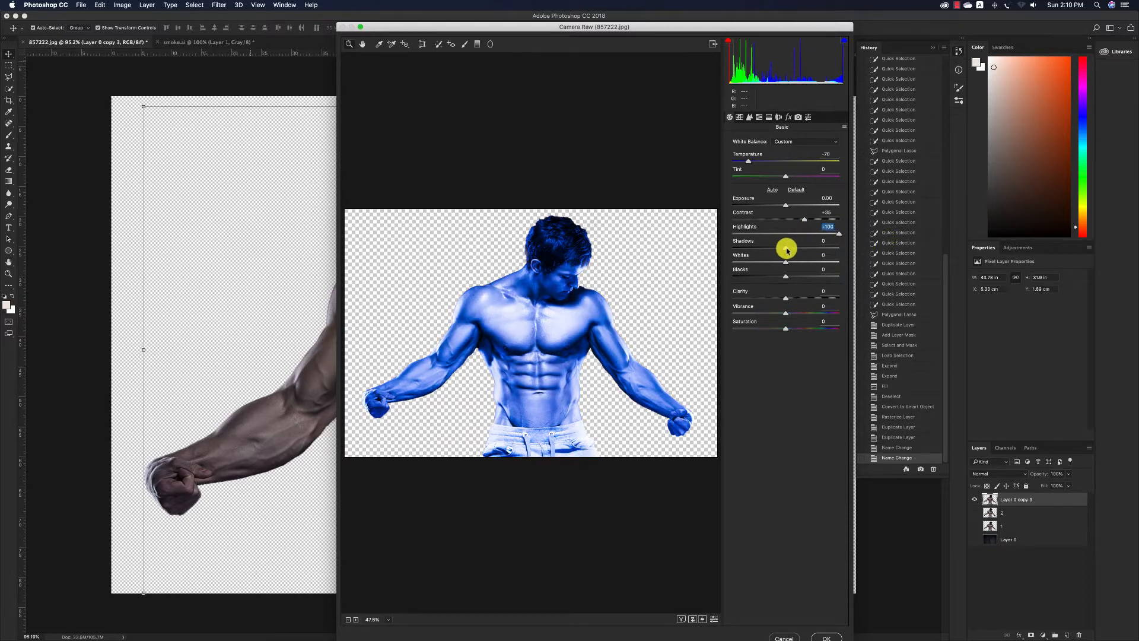
left_click_drag(787, 250, 1101, 262)
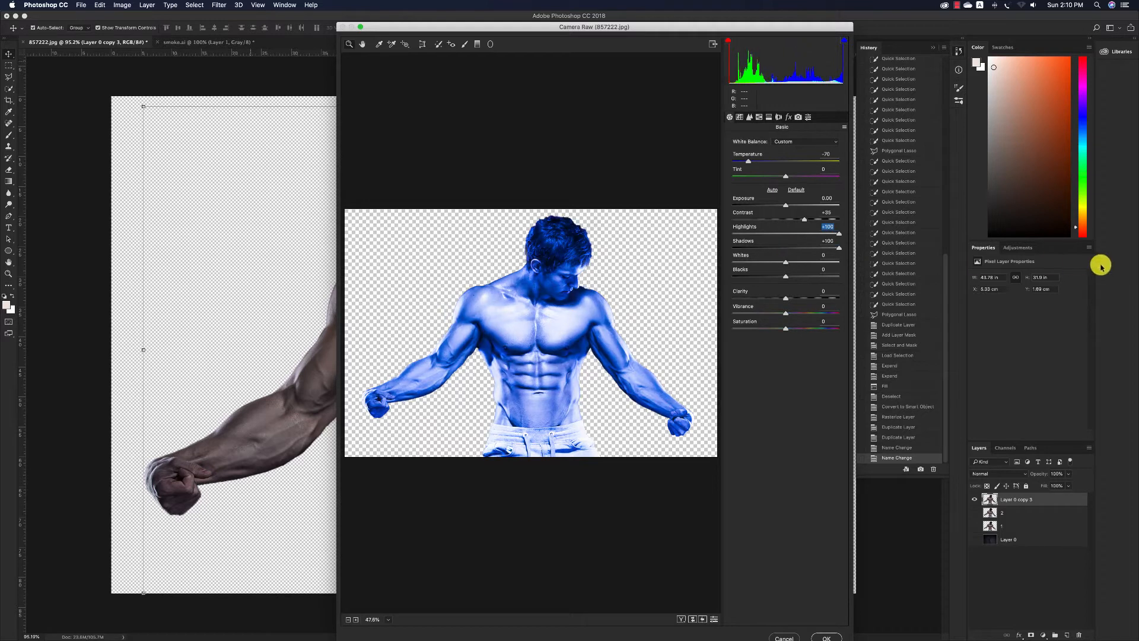
left_click_drag(785, 264, 797, 264)
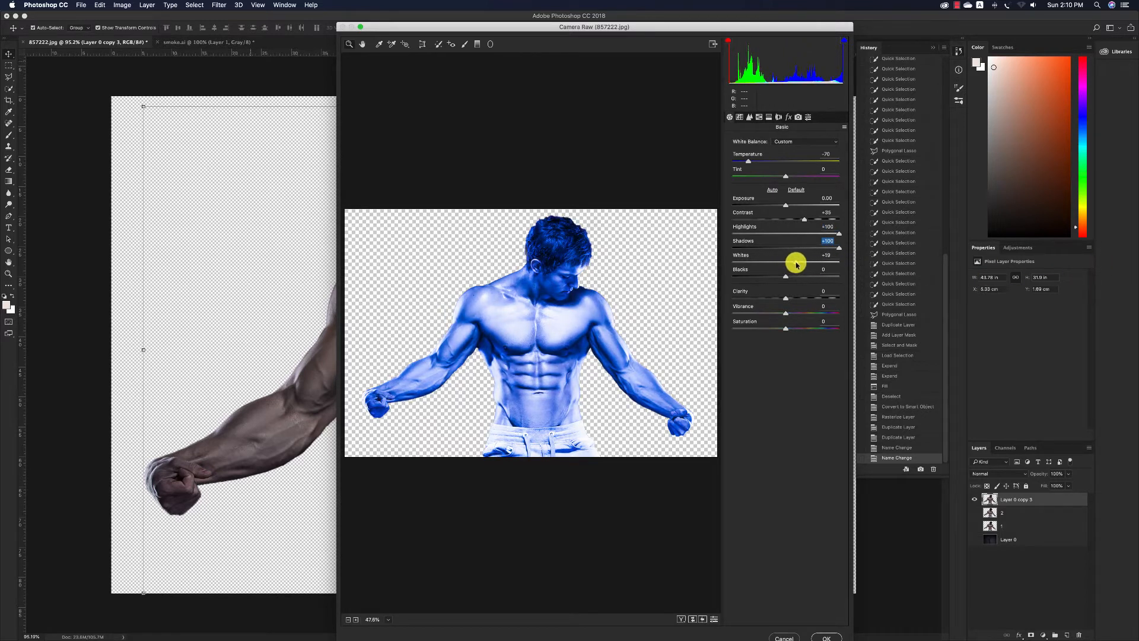
key("Tab")
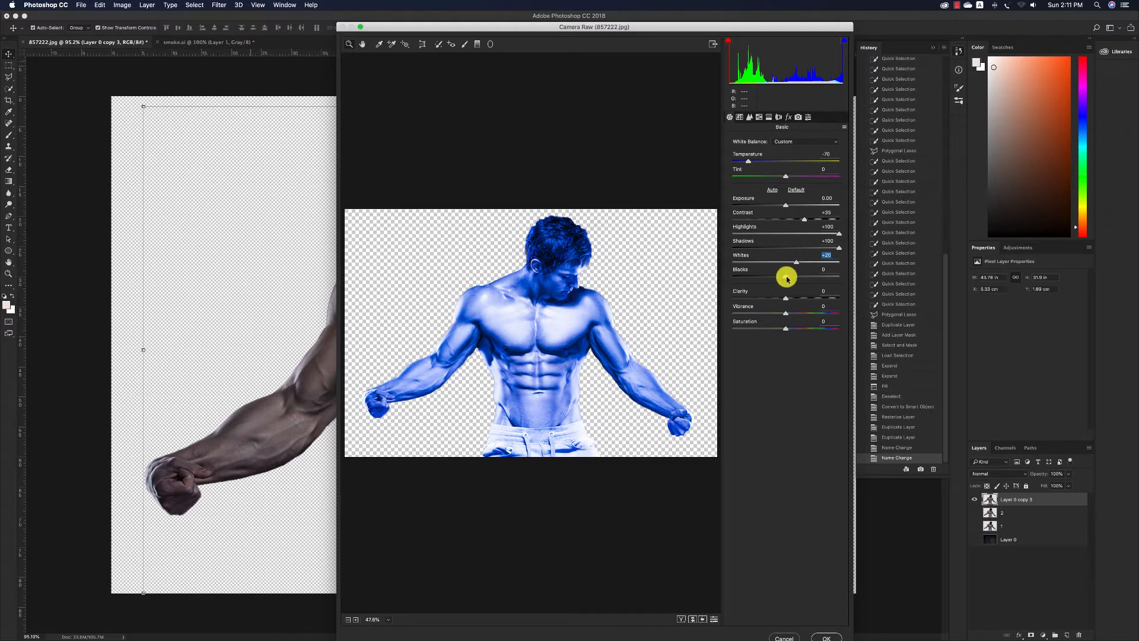
- Set Blacks to +79, Clarity to +100, Vibrance to +13 and Saturation to -22
left_click_drag(786, 279, 830, 280)
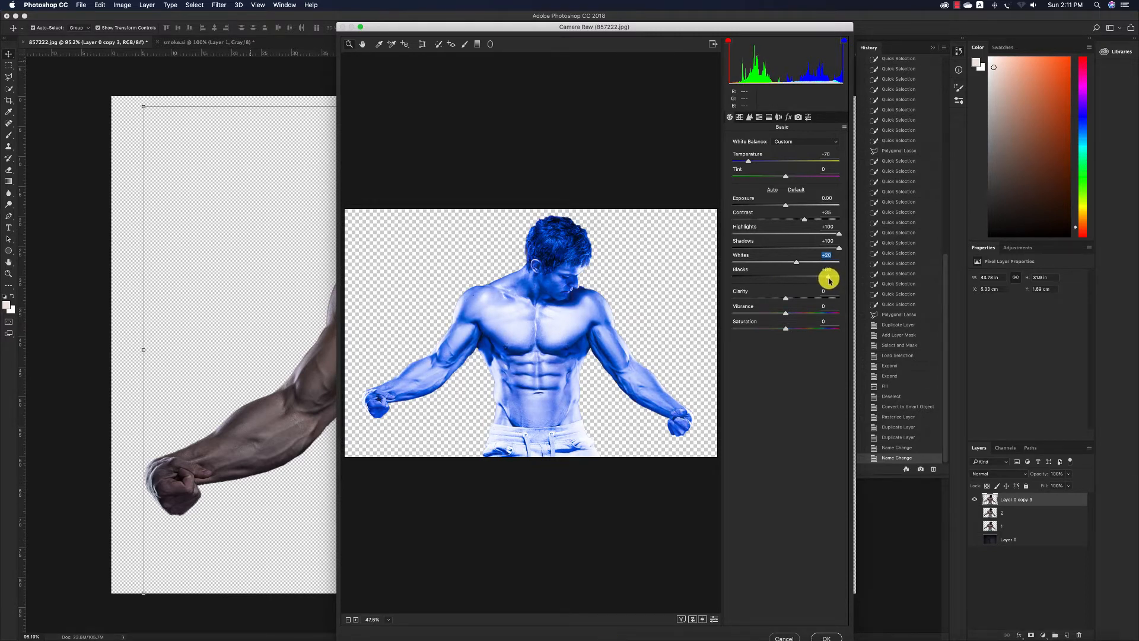
left_click(829, 280)
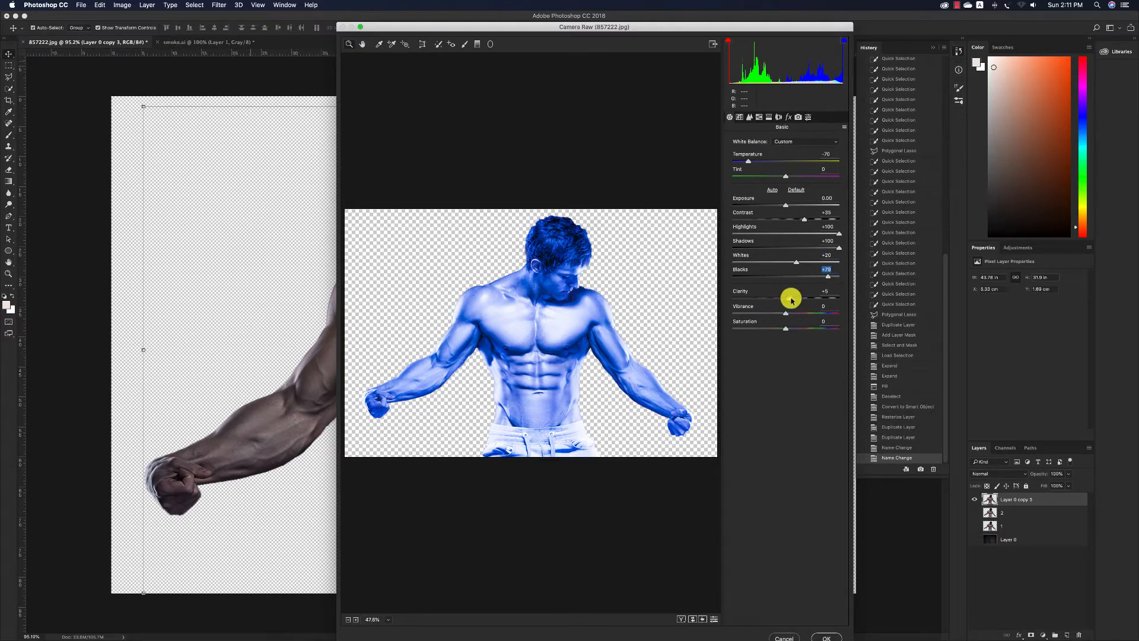
left_click_drag(794, 297, 882, 305)
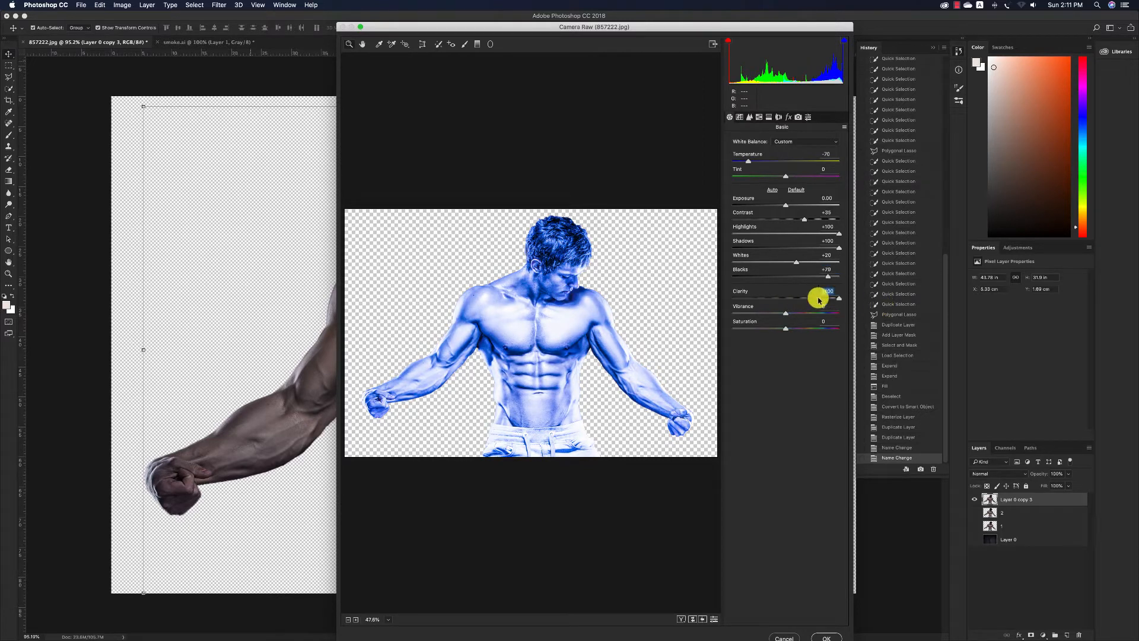
left_click_drag(785, 314, 772, 316)
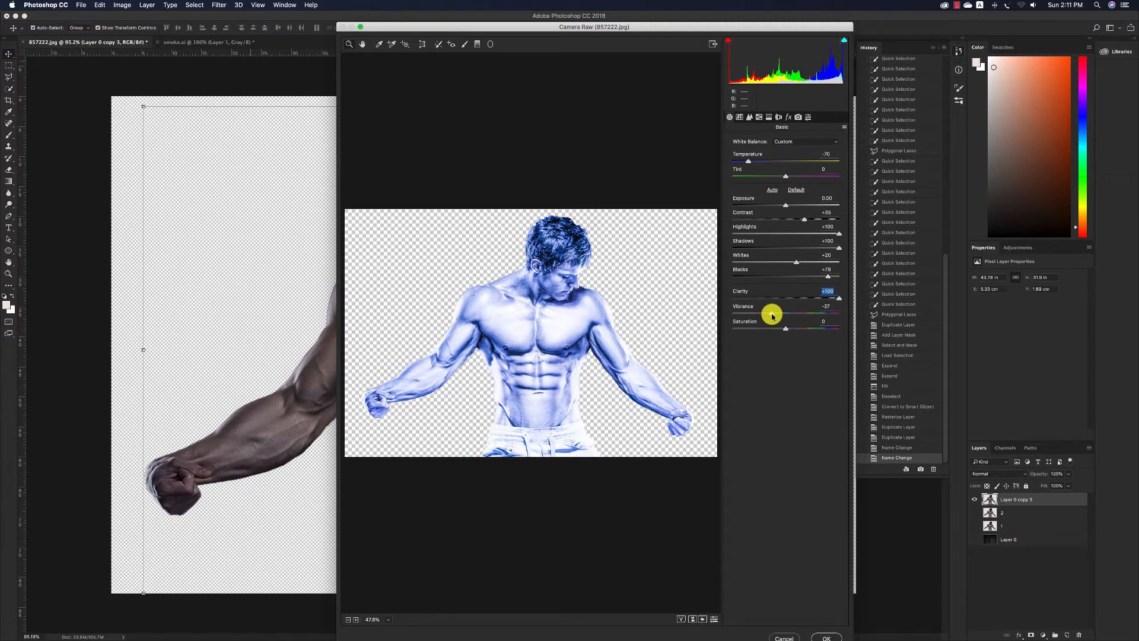
mouse_move(772, 316)
left_mouse_down()
mouse_move(796, 317)
mouse_move(773, 330)
left_mouse_up()
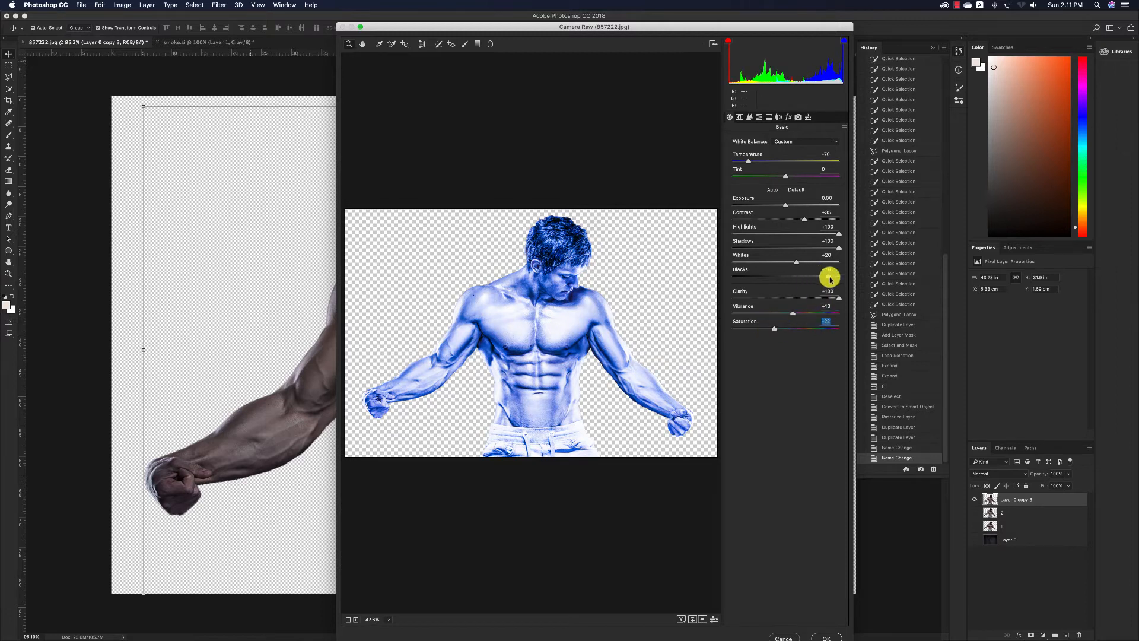
- Reduce Blacks to +33, Whites to -18 and Highlights to about +48, and open the Tone Curve settings
left_click_drag(829, 277, 777, 261)
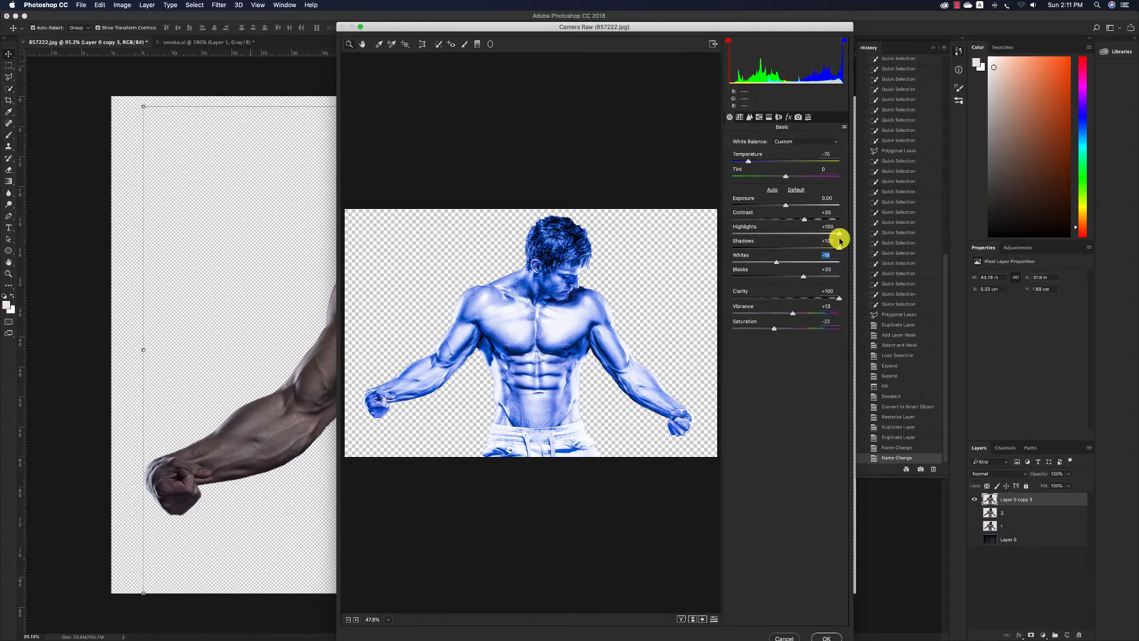
left_click_drag(840, 236, 814, 243)
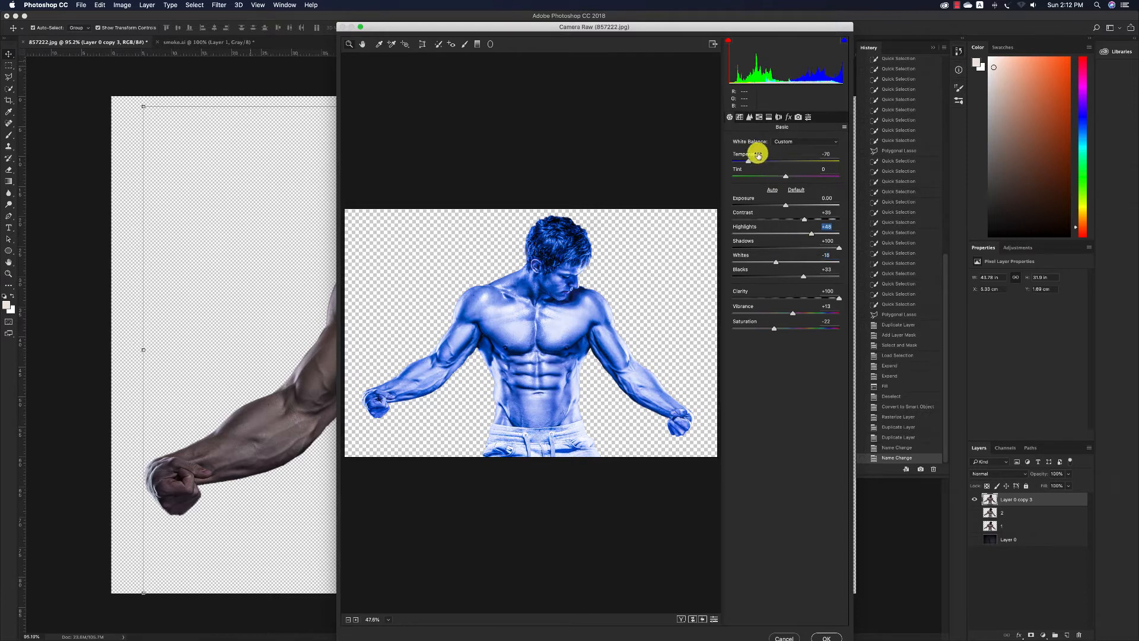
left_click(741, 116)
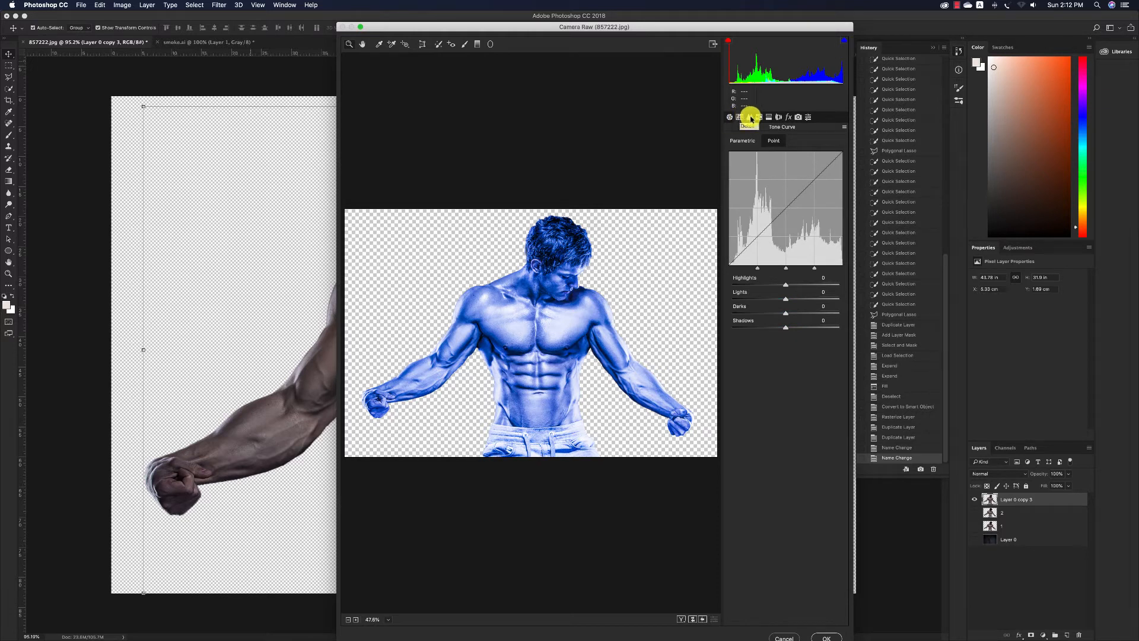
- Set the Camera Raw sharpening to Amount 150, Radius 3.0, Detail 100 and Masking 100
left_click(750, 117)
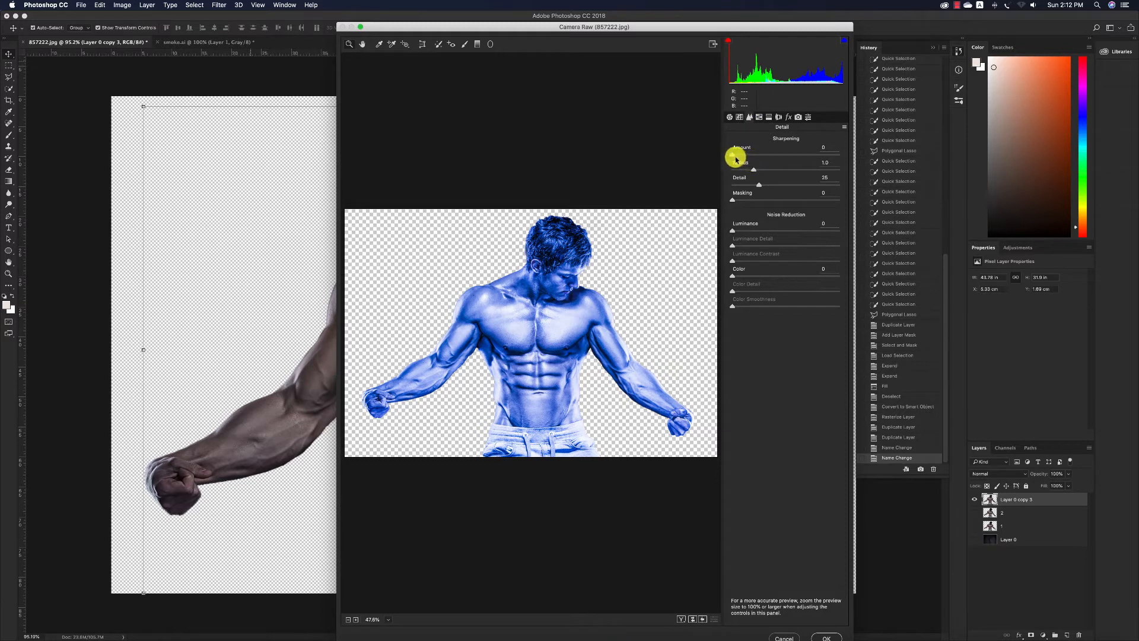
left_click_drag(735, 159, 847, 159)
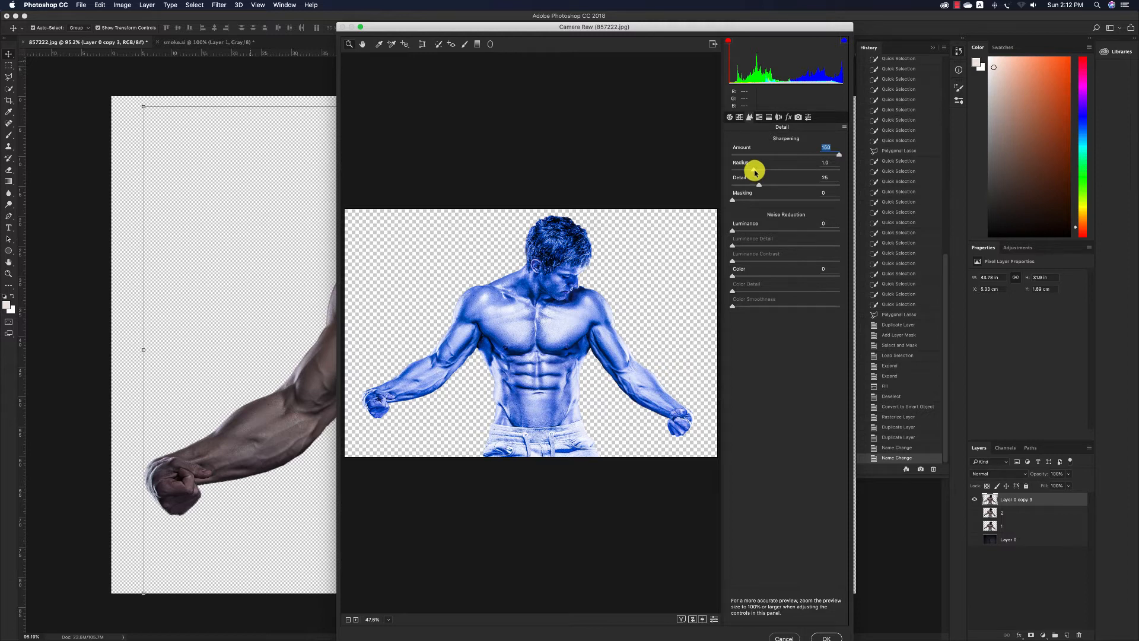
left_click_drag(755, 172, 842, 172)
left_click_drag(761, 186, 878, 189)
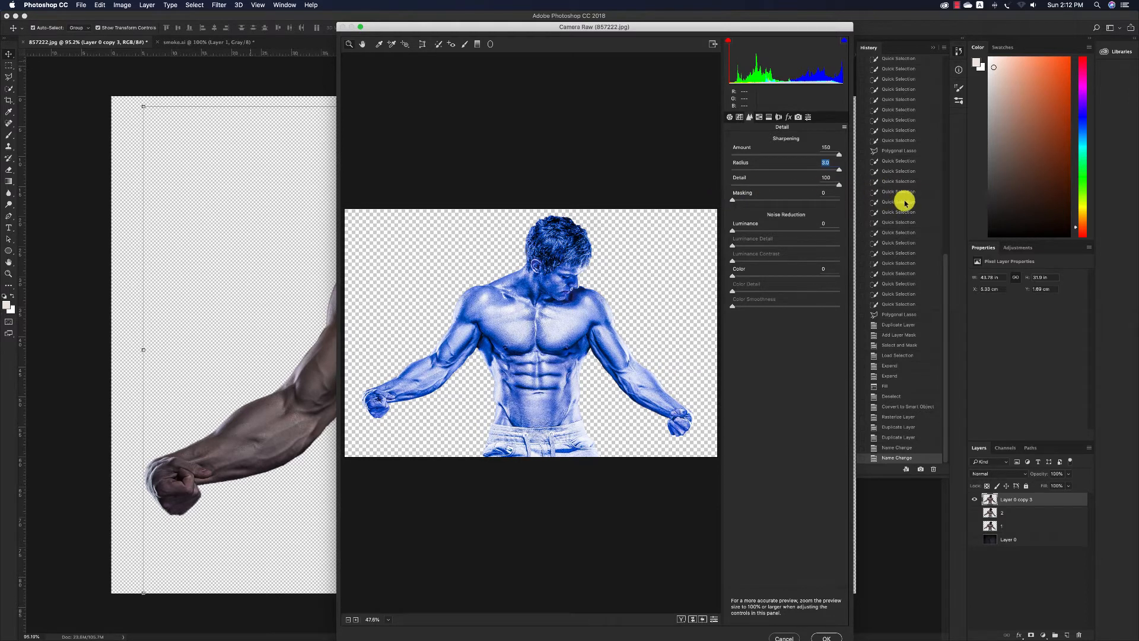
left_click_drag(732, 200, 890, 203)
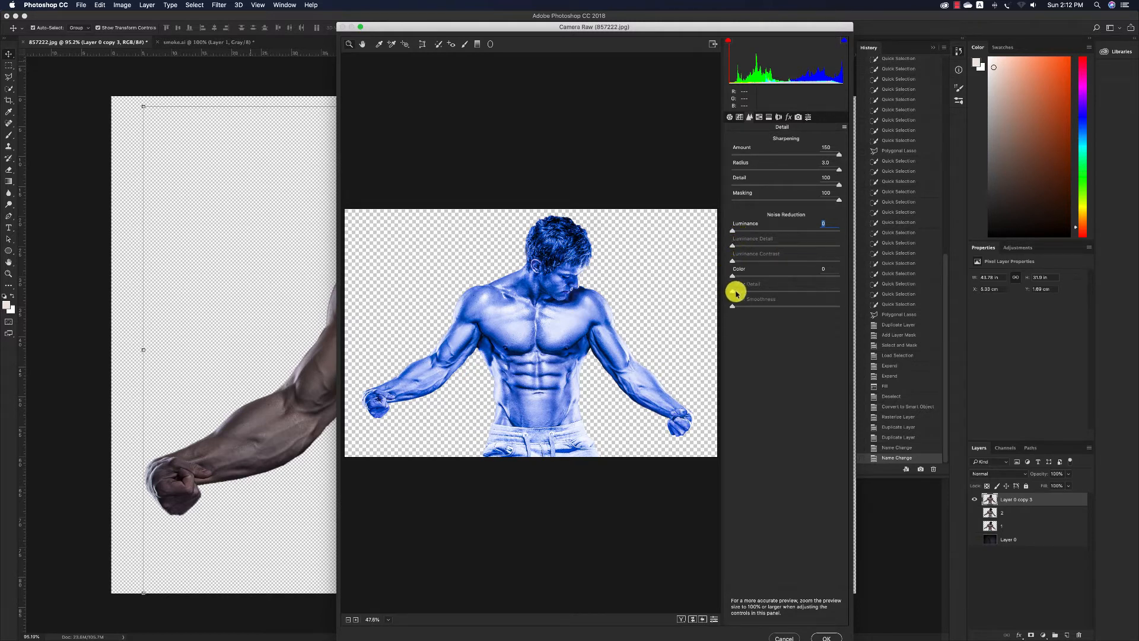
- Set the Color noise reduction to 2 and adjust Color Smoothness
left_click(827, 269)
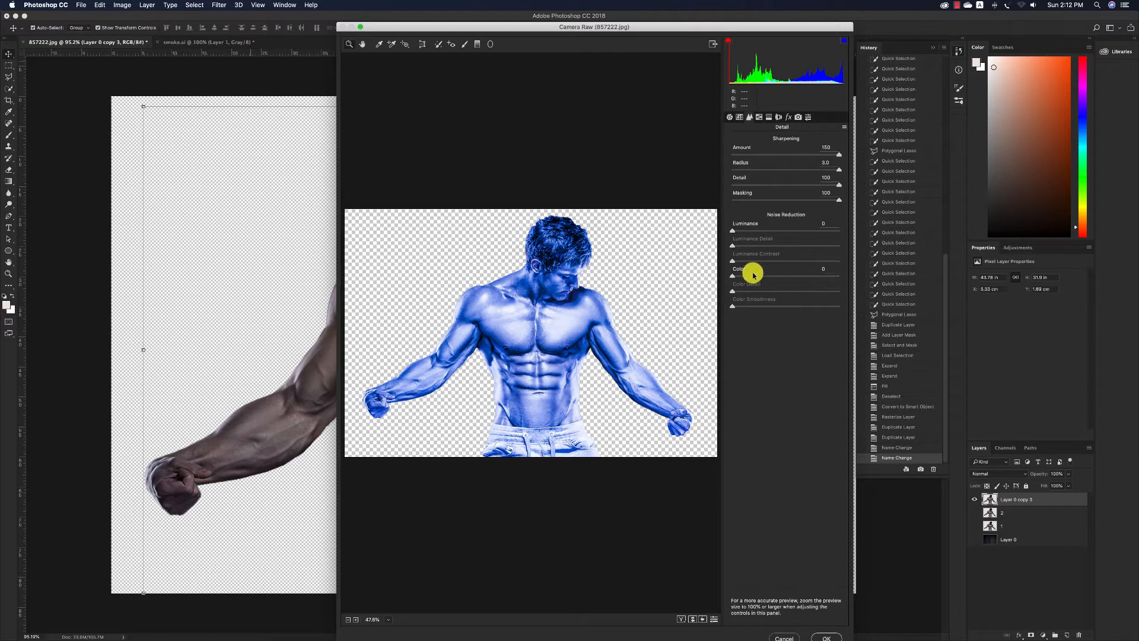
left_click_drag(734, 276, 742, 277)
left_click_drag(743, 277, 736, 279)
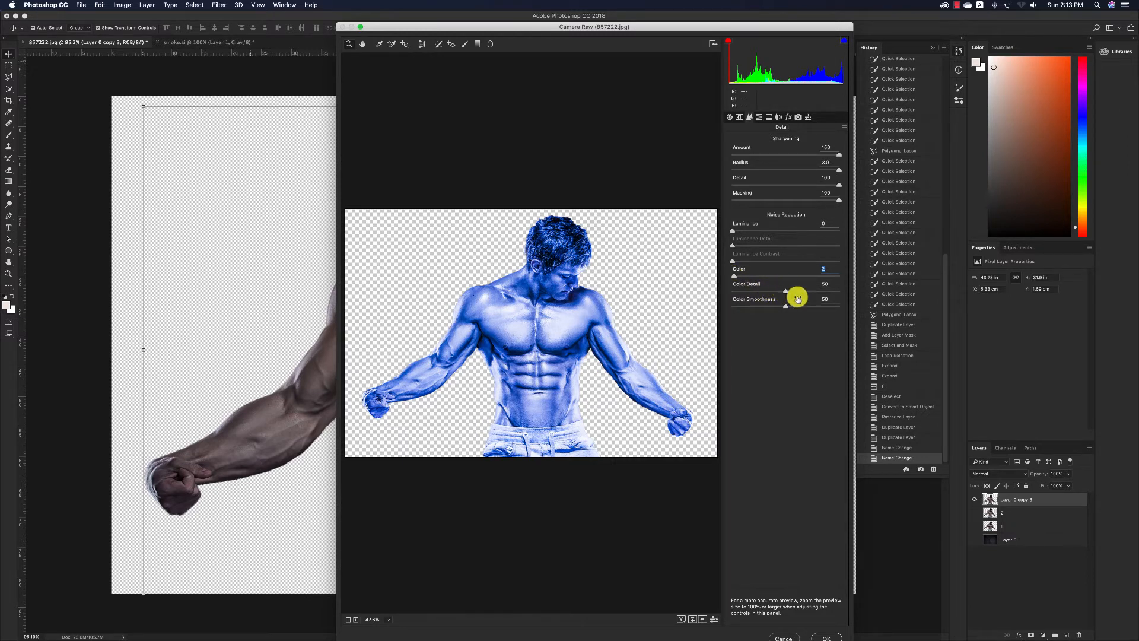
left_click_drag(786, 305, 889, 307)
left_click(796, 308)
- Split-tone the image with highlights at Hue 192, Saturation 100, and shadows at Hue about 196, Saturation 100
left_click(769, 117)
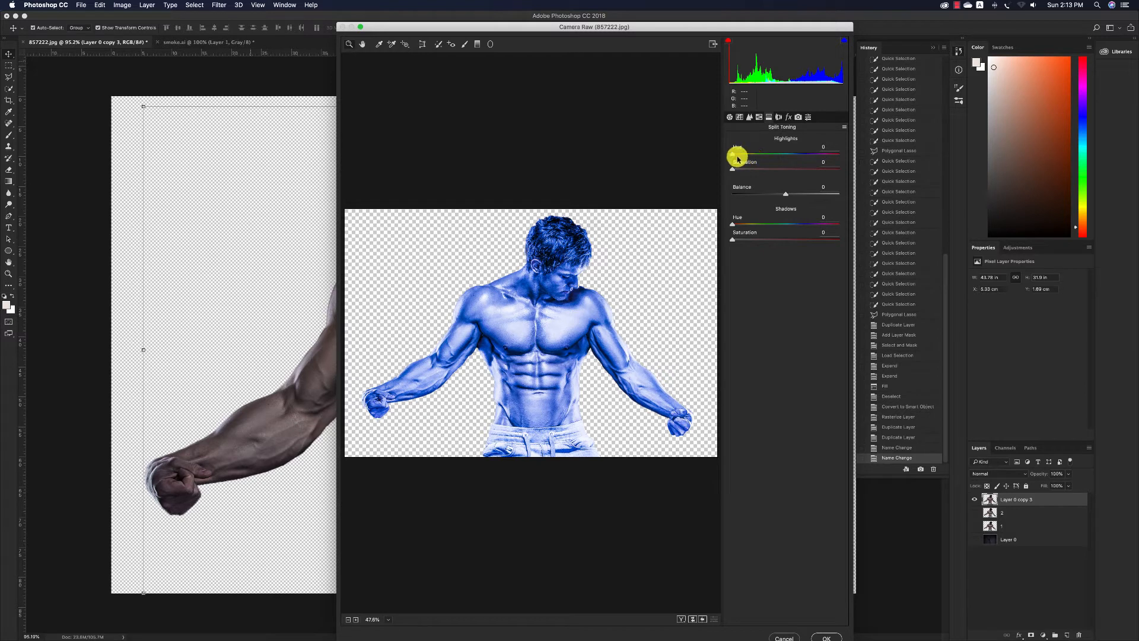
left_click_drag(733, 155, 789, 157)
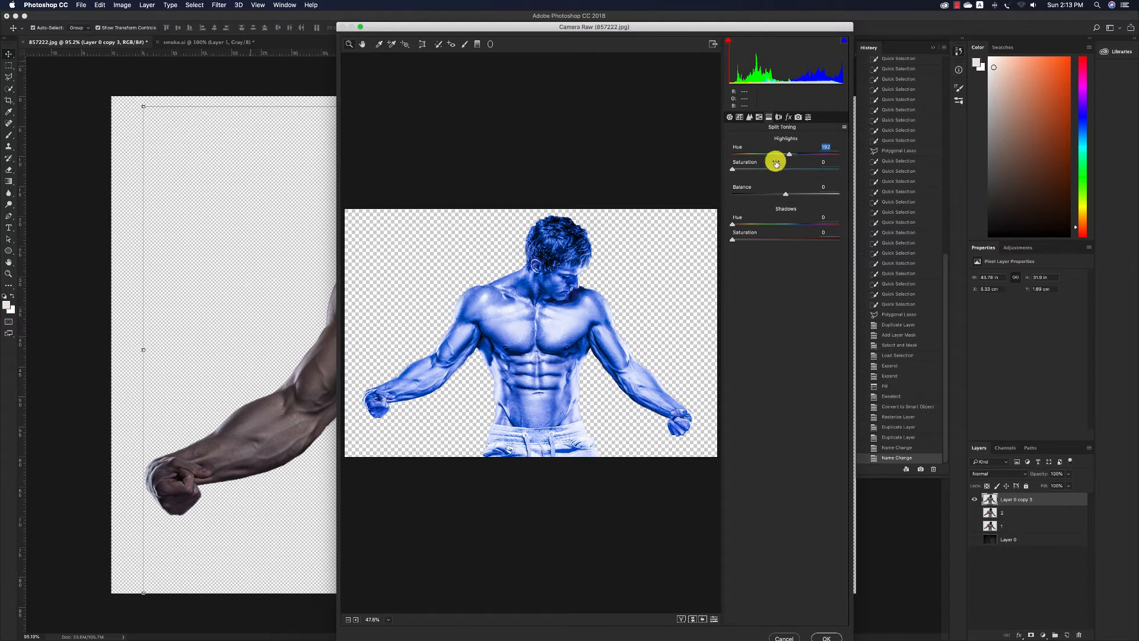
left_click_drag(732, 168, 858, 169)
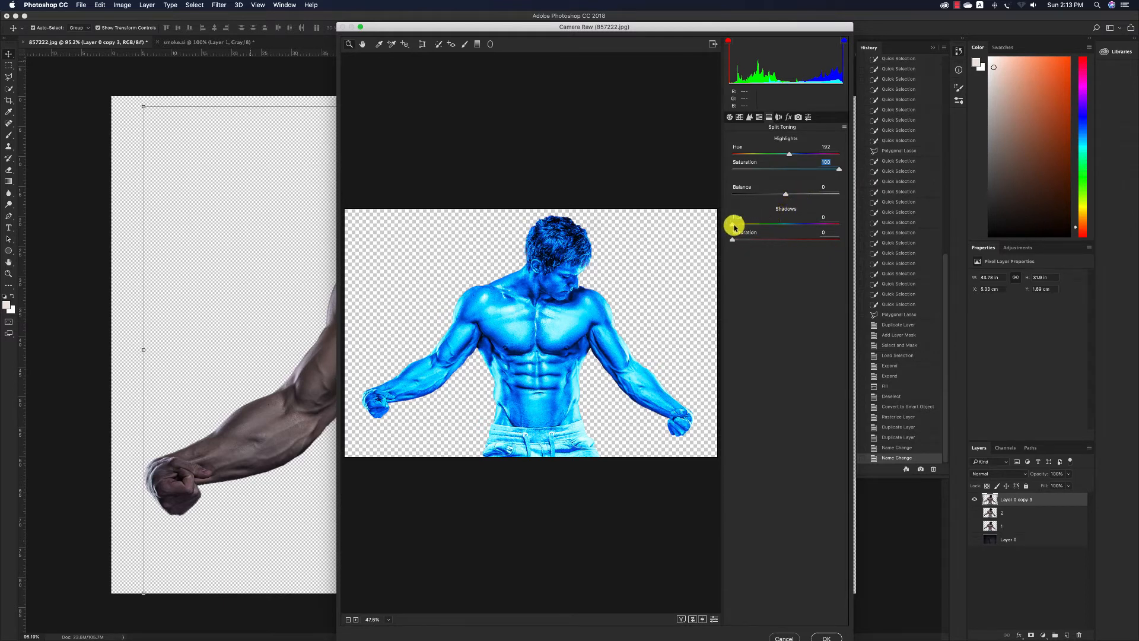
left_click_drag(734, 227, 792, 230)
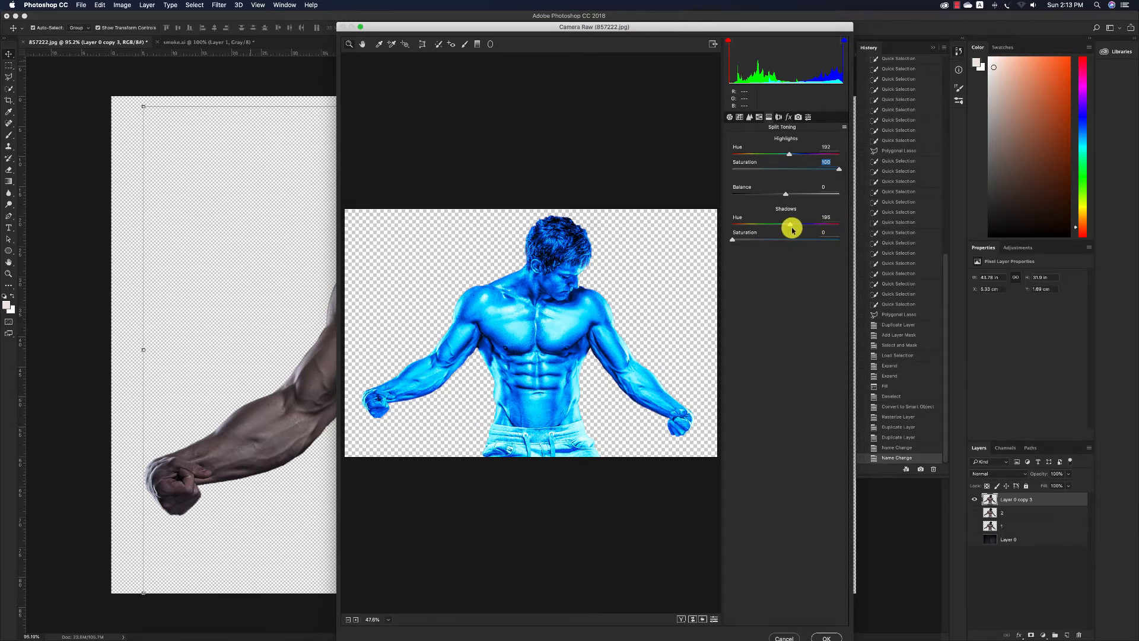
left_click_drag(793, 230, 869, 244)
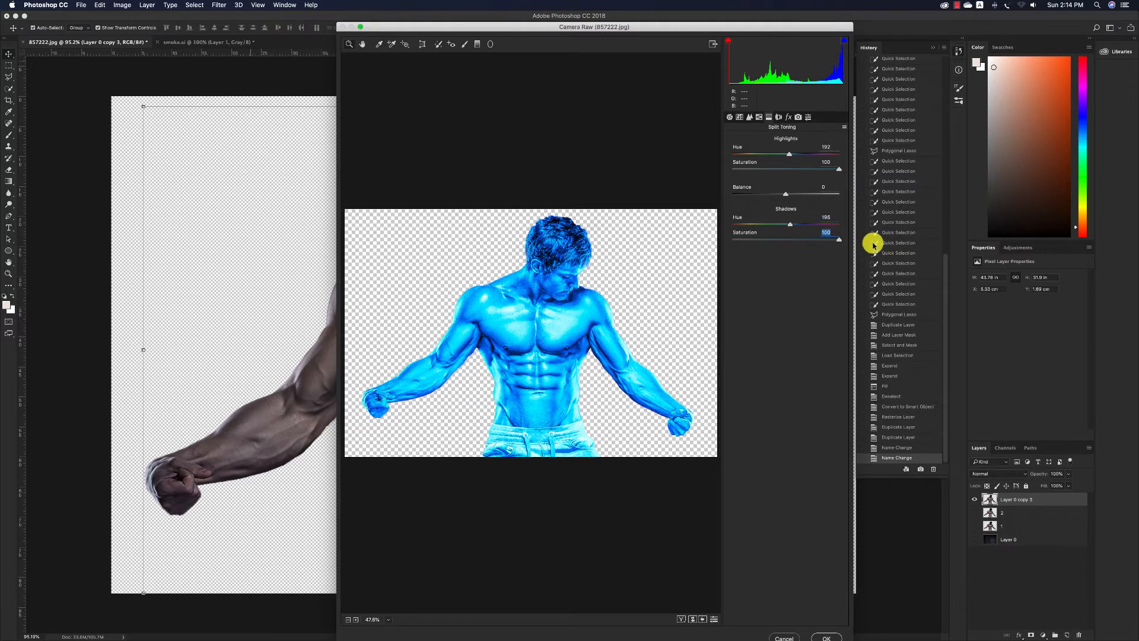
- Raise Contrast to +68 and reduce Highlights to about +28 in the basic adjustments
left_click(730, 117)
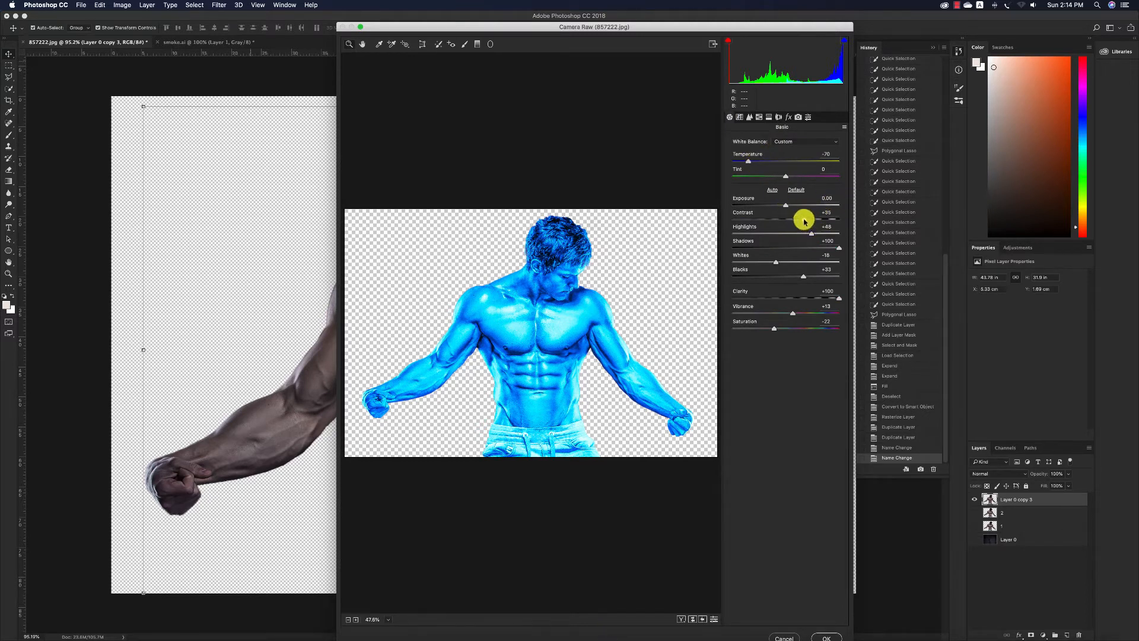
mouse_move(804, 219)
left_mouse_down()
mouse_move(781, 221)
mouse_move(821, 219)
mouse_move(821, 232)
mouse_move(801, 235)
left_mouse_up()
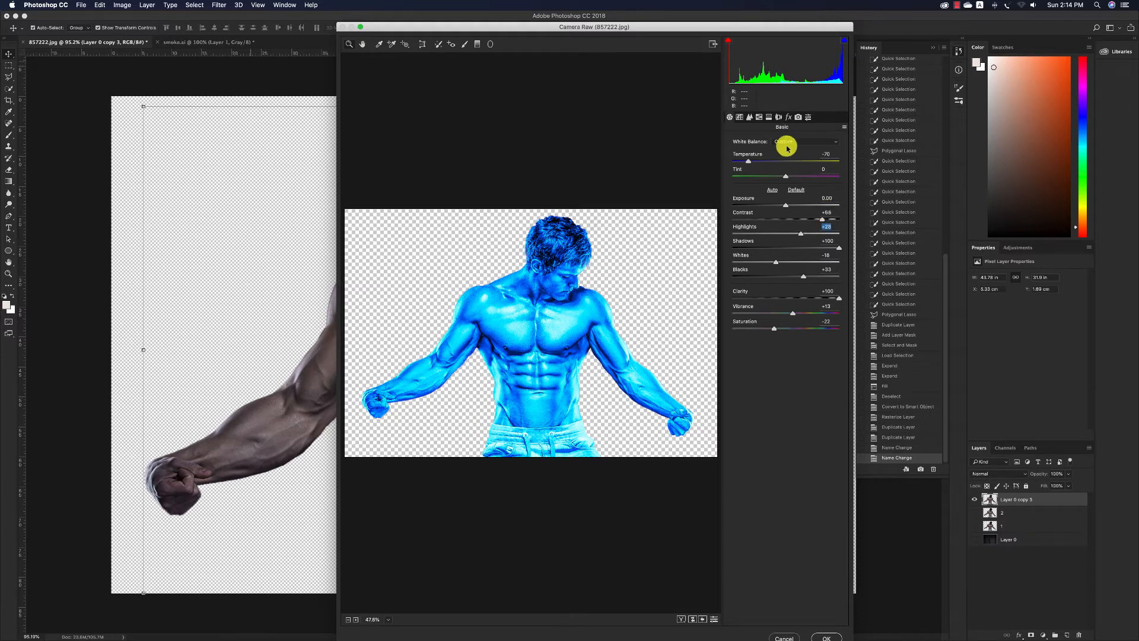
- Set the parametric Tone Curve to Highlights -25, Lights -27, Darks -24 and Shadows +8, and apply the Camera Raw filter
left_click(740, 116)
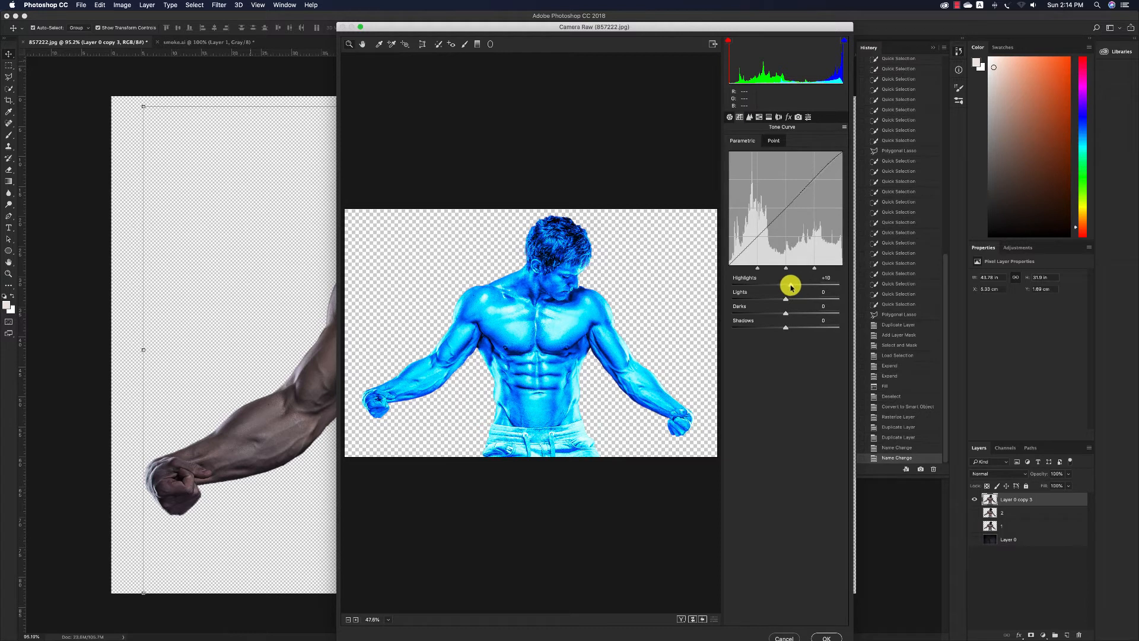
left_click_drag(791, 287, 774, 316)
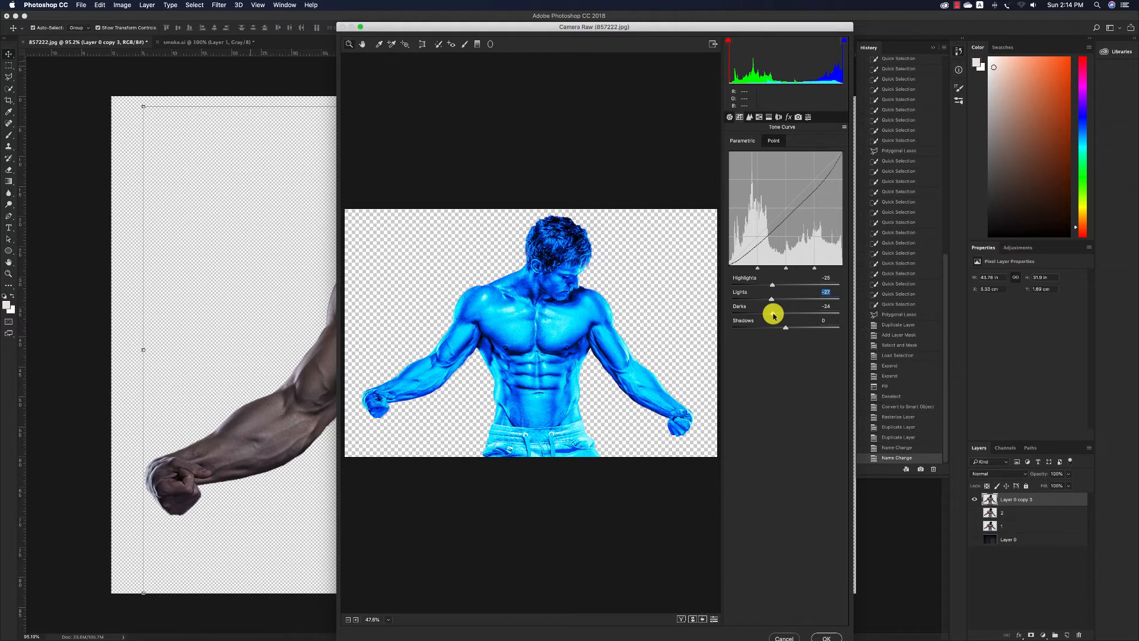
left_click_drag(773, 316, 774, 316)
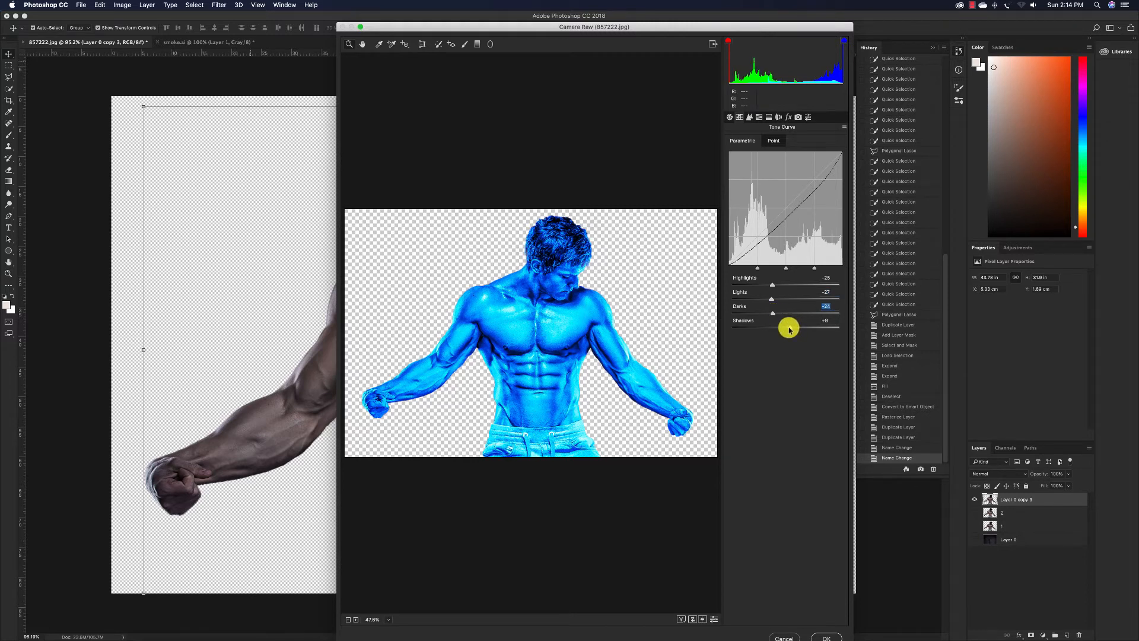
left_click(786, 326)
right_click(830, 636)
left_click(789, 541)
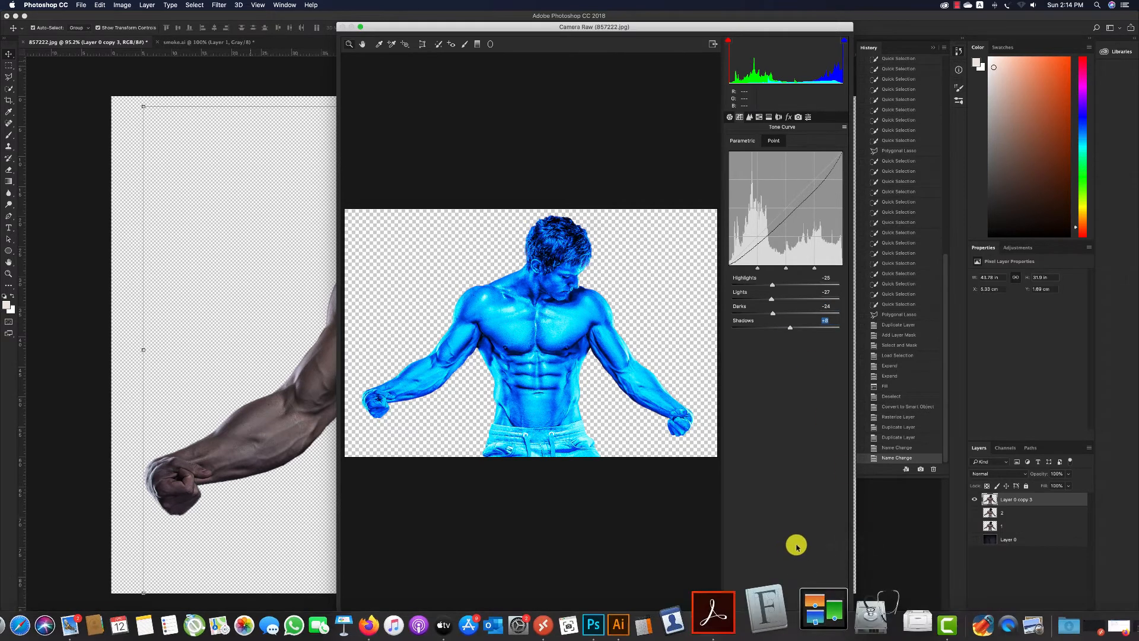
left_click(828, 636)
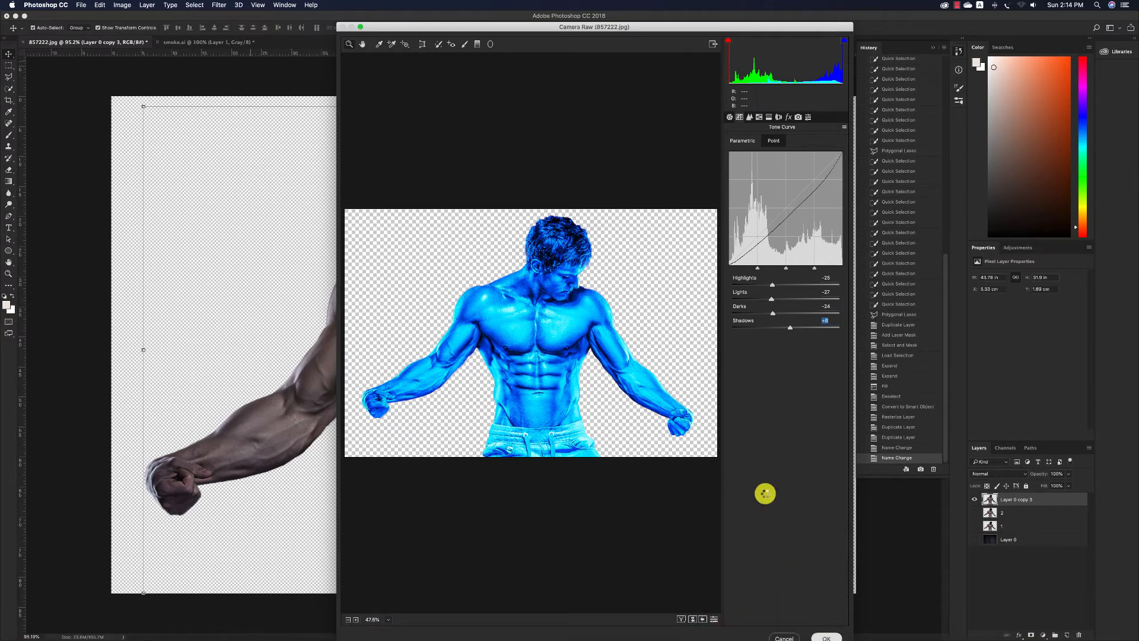
key("z")
left_click(579, 334, "alt")
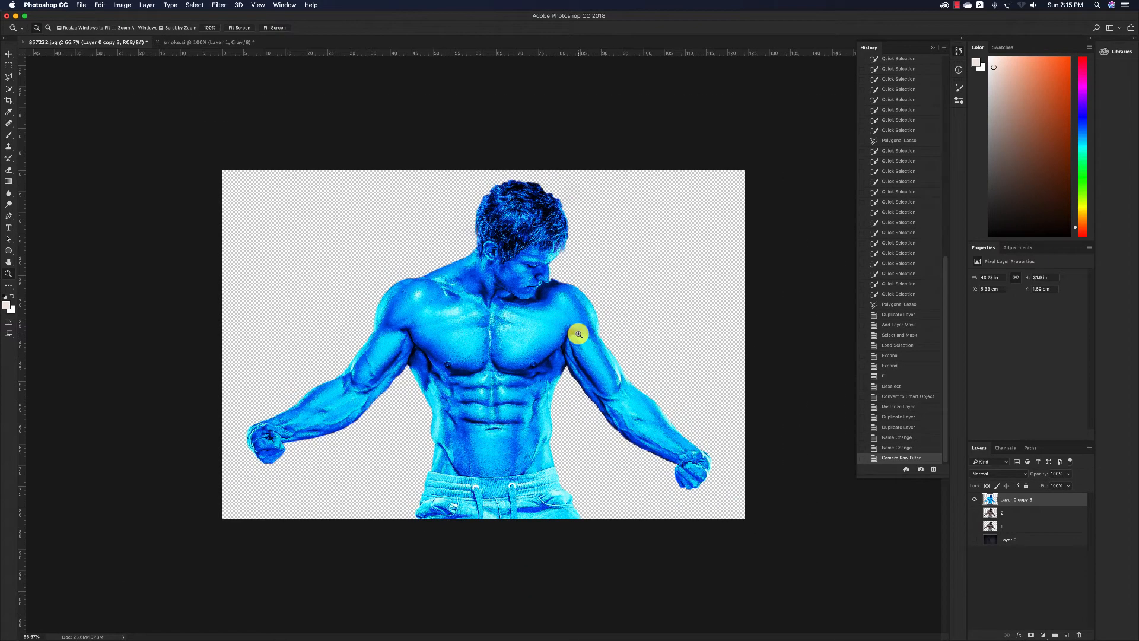
key("v")
left_click_drag(525, 249, 449, 244)
key("super+z")
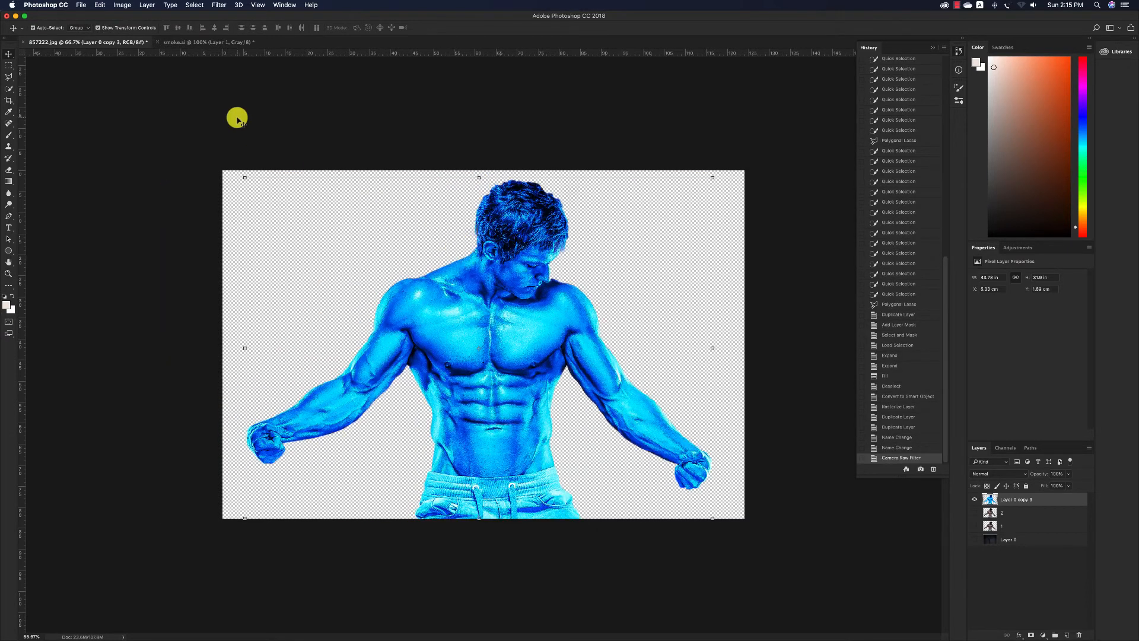
- Apply the Nik Collection Viveza 2 filter to the blue cut-out with Contrast 31% and Structure 100%
left_click(218, 6)
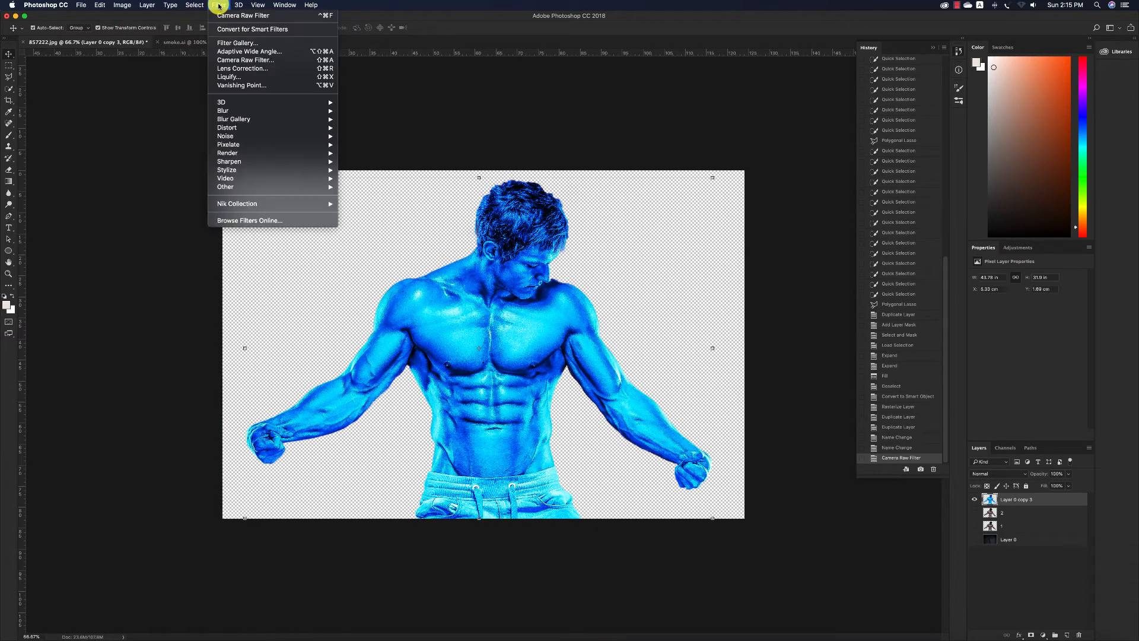
mouse_move(276, 206)
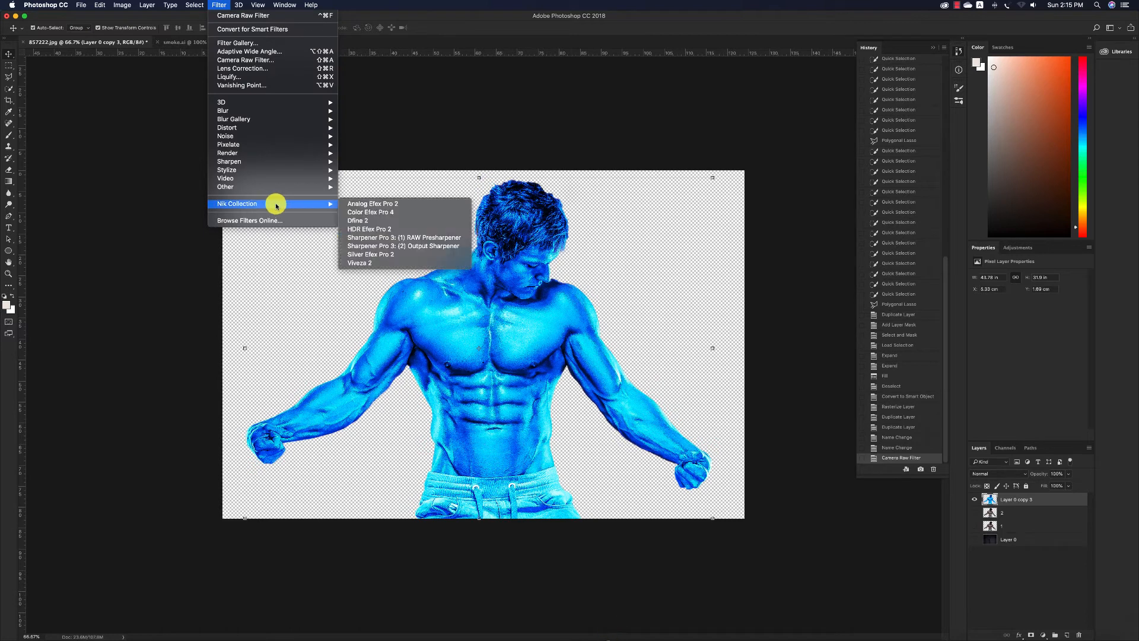
left_click(364, 262)
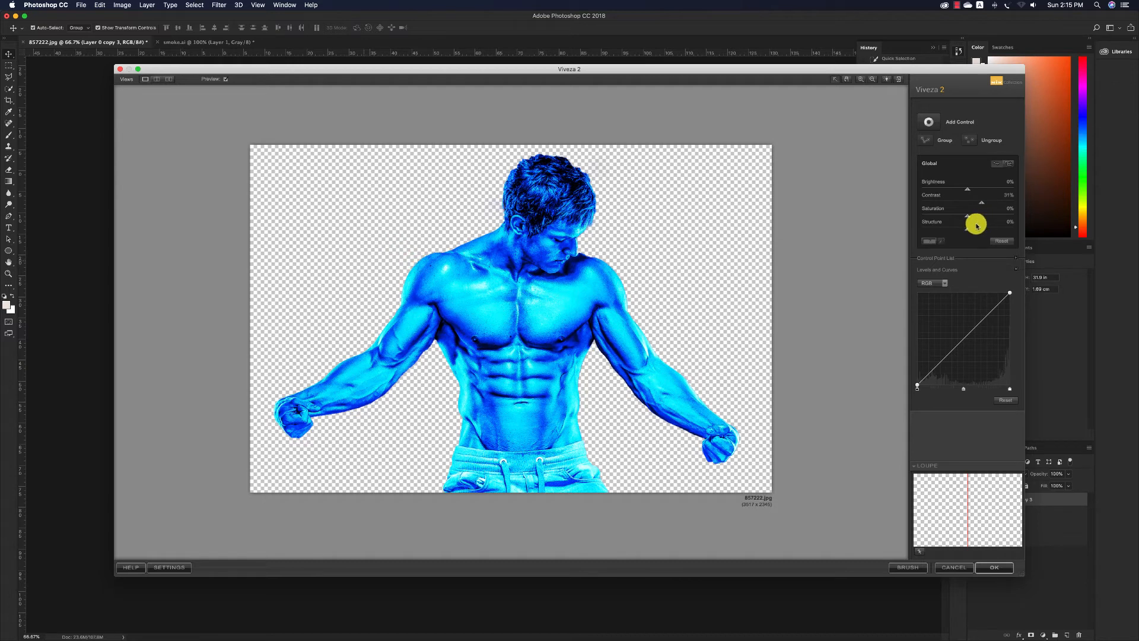
left_click_drag(967, 231, 1032, 231)
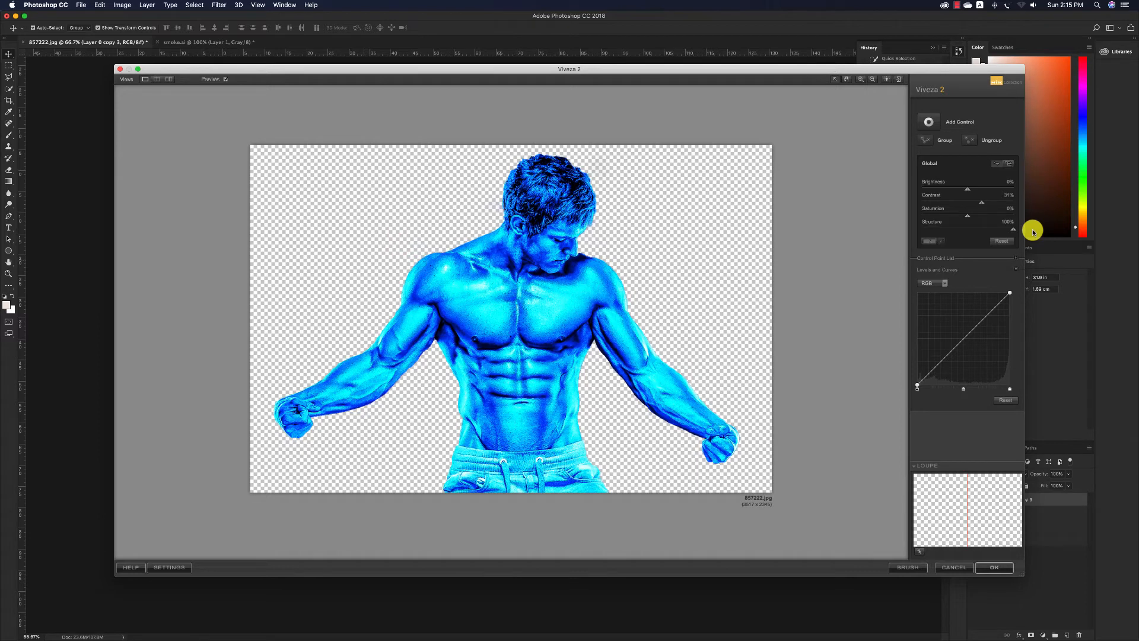
left_click(987, 566)
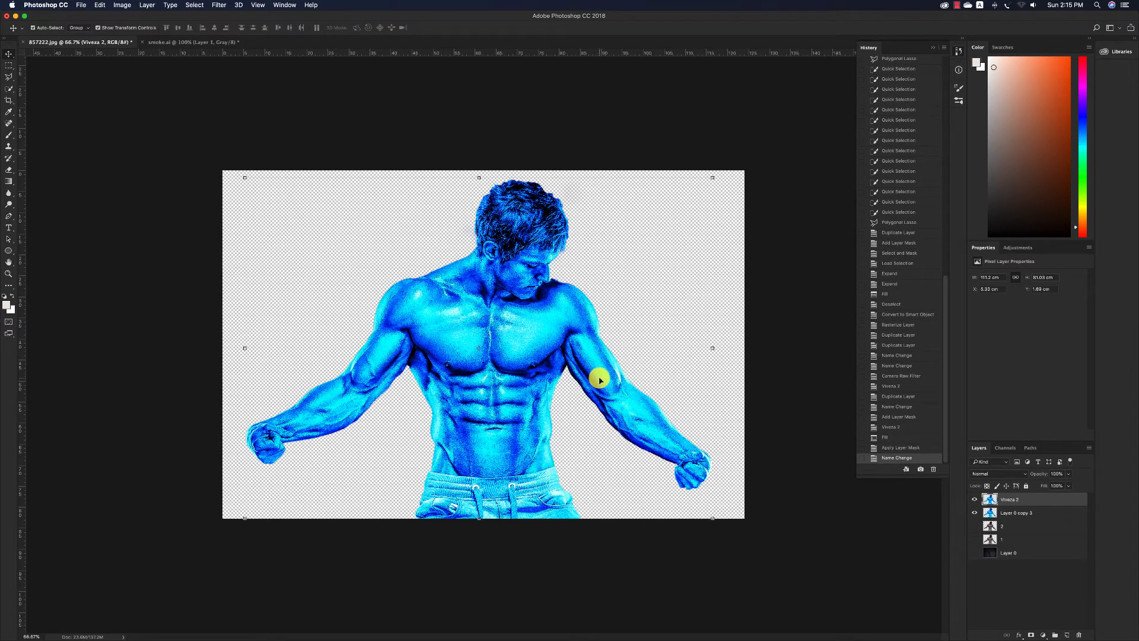
- Merge the Viveza 2 layer with Layer 0 copy 3
left_click(973, 512)
left_click(1012, 511)
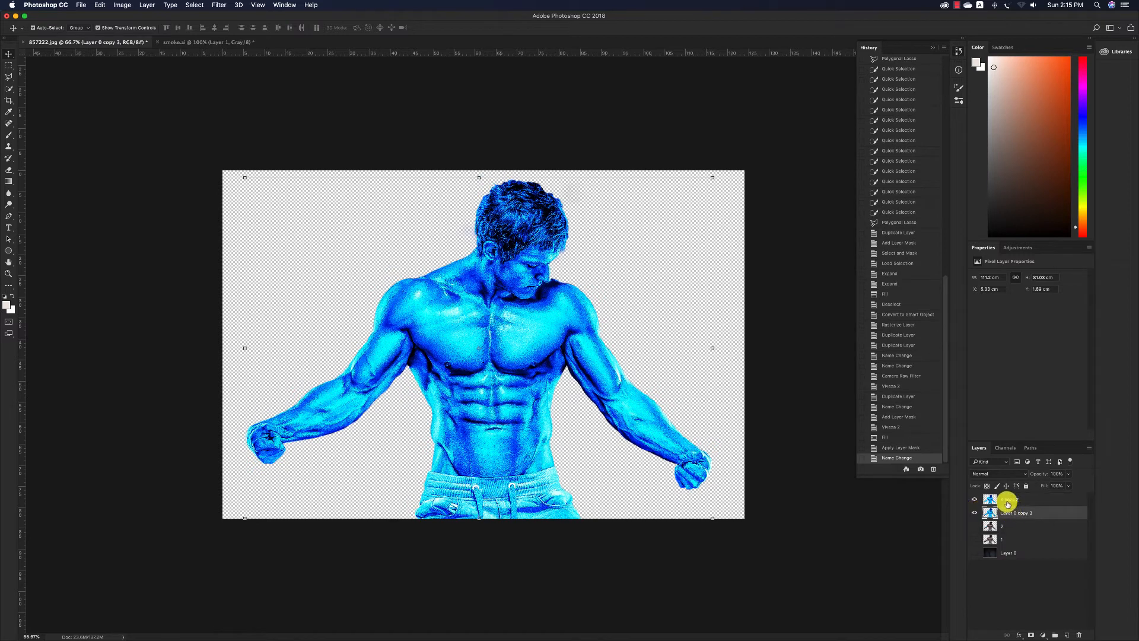
left_click(1008, 502, "shift")
right_click(1008, 502)
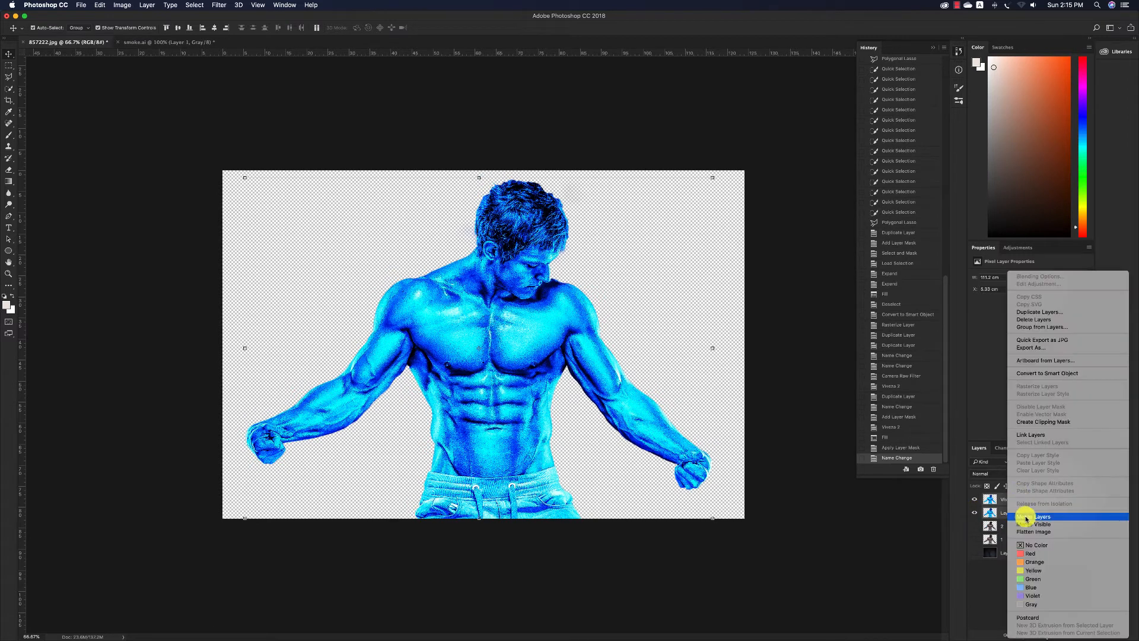
left_click(1014, 514)
- Toggle the merged blue layer's visibility to check it, and show the dark background Layer 0
left_click(975, 502)
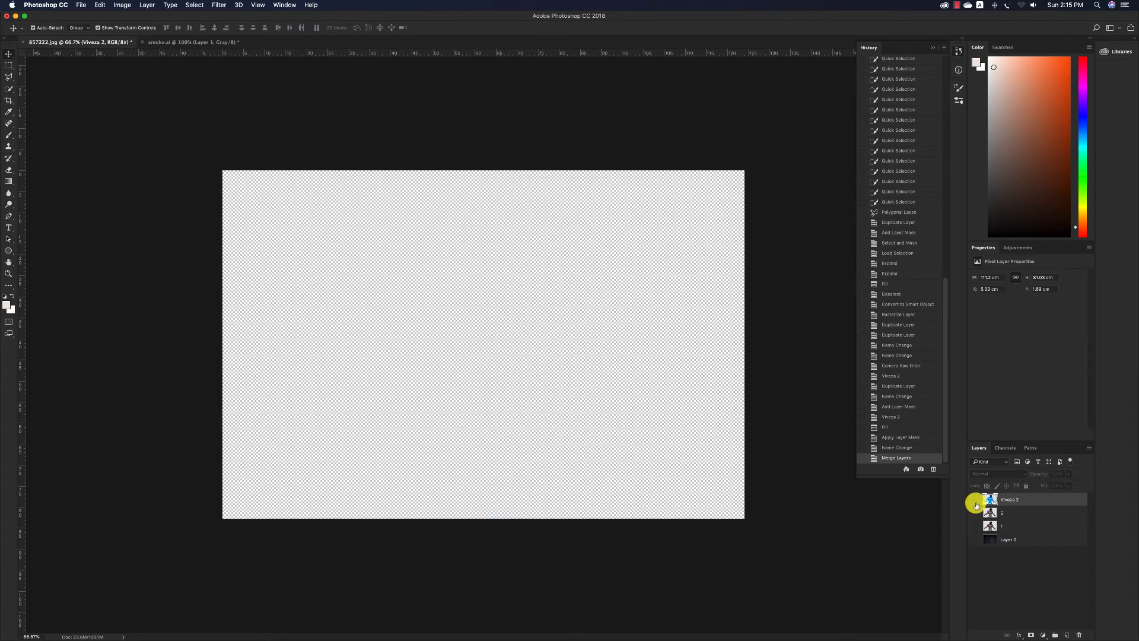
left_click(975, 502)
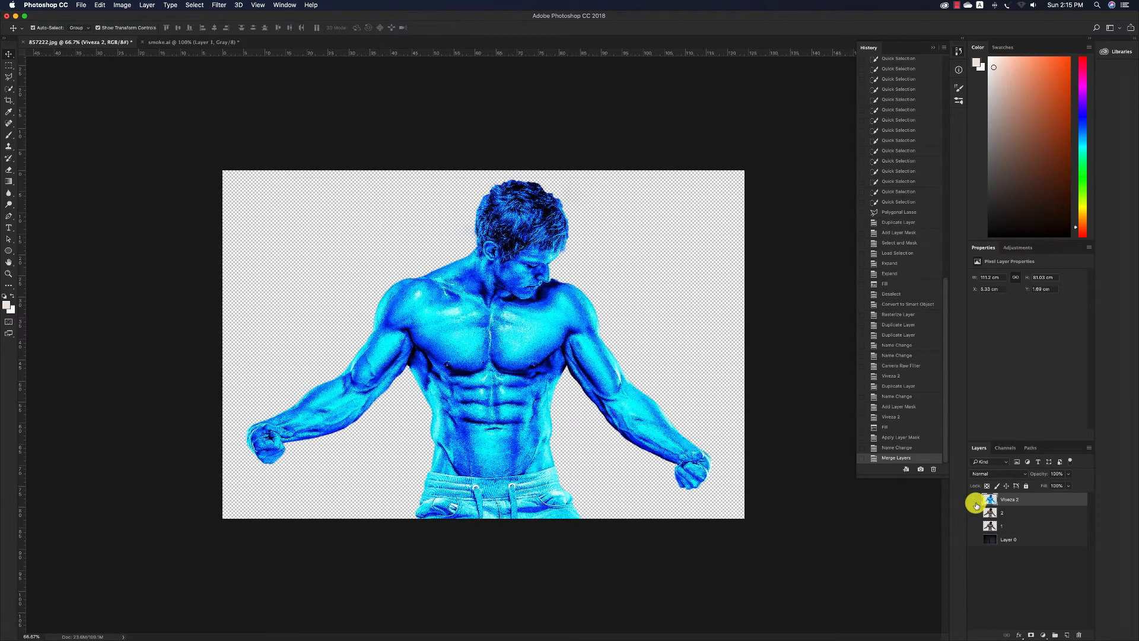
left_click(975, 502)
left_click(976, 500)
left_click(973, 540)
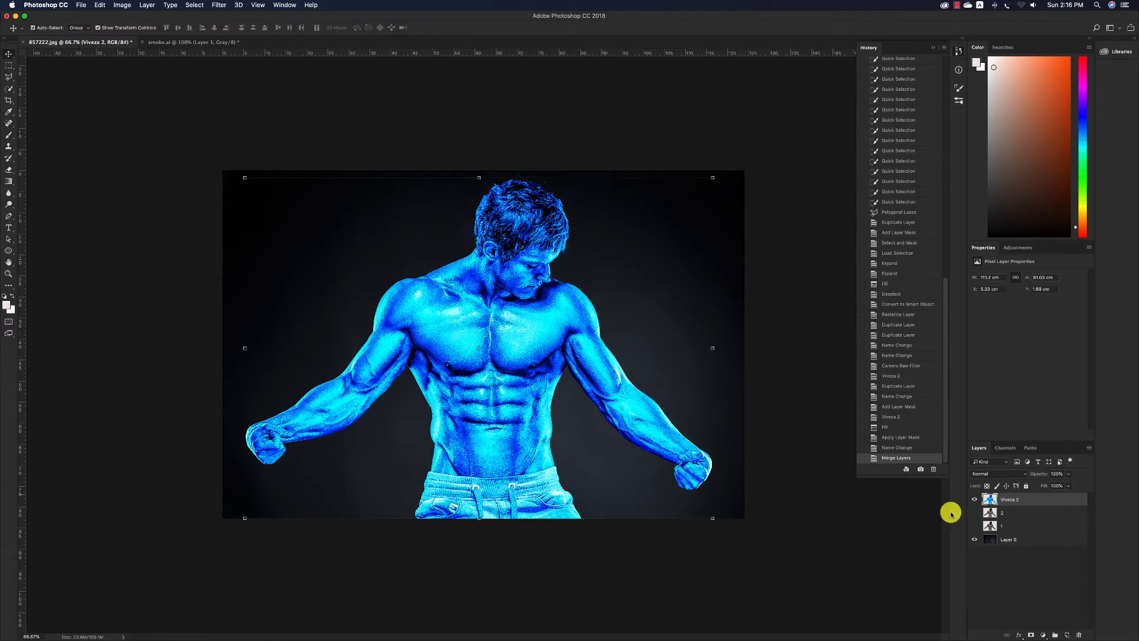
- Add a layer mask to the Viveza 2 layer and set the Brush tool's blending mode to Normal
left_click_drag(1038, 501, 1063, 622)
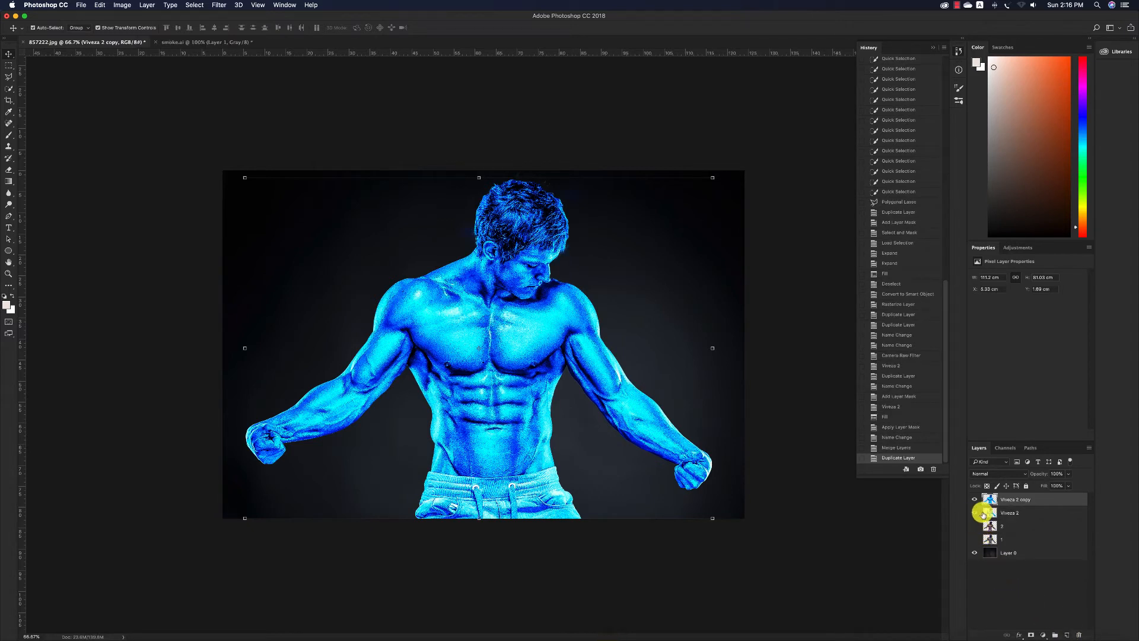
key("super+z")
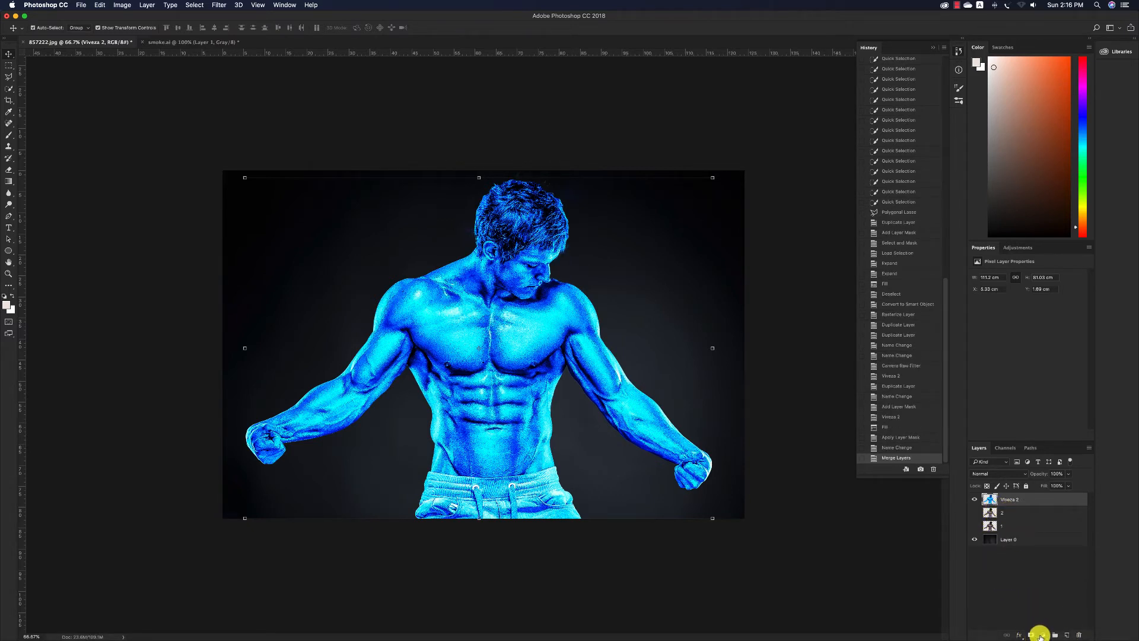
left_click(1032, 635)
key("b")
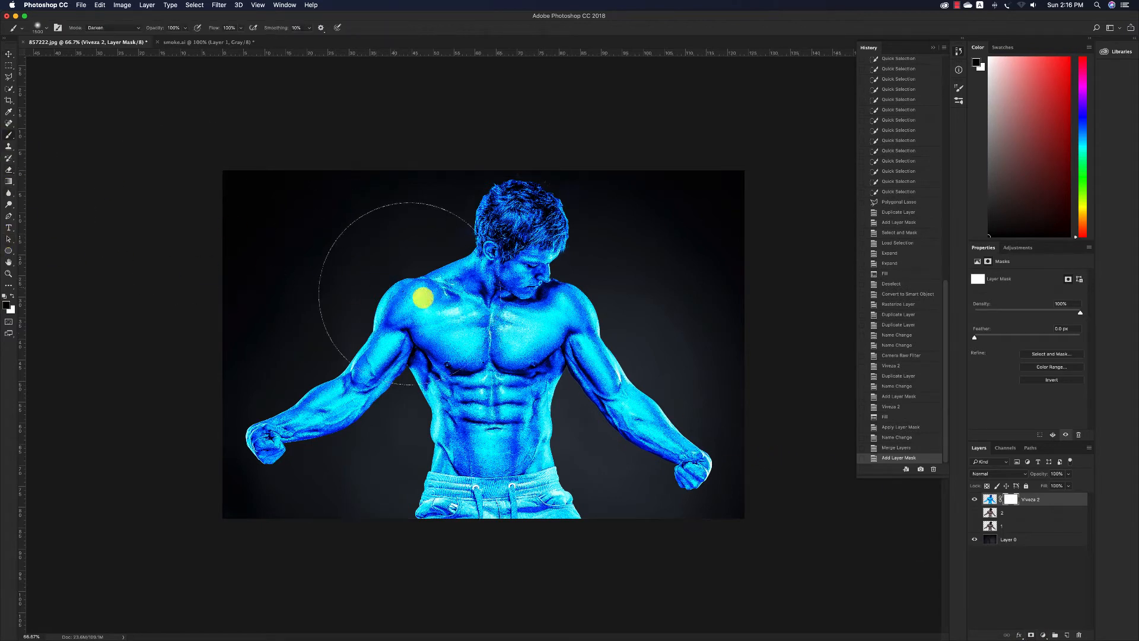
left_click(113, 27)
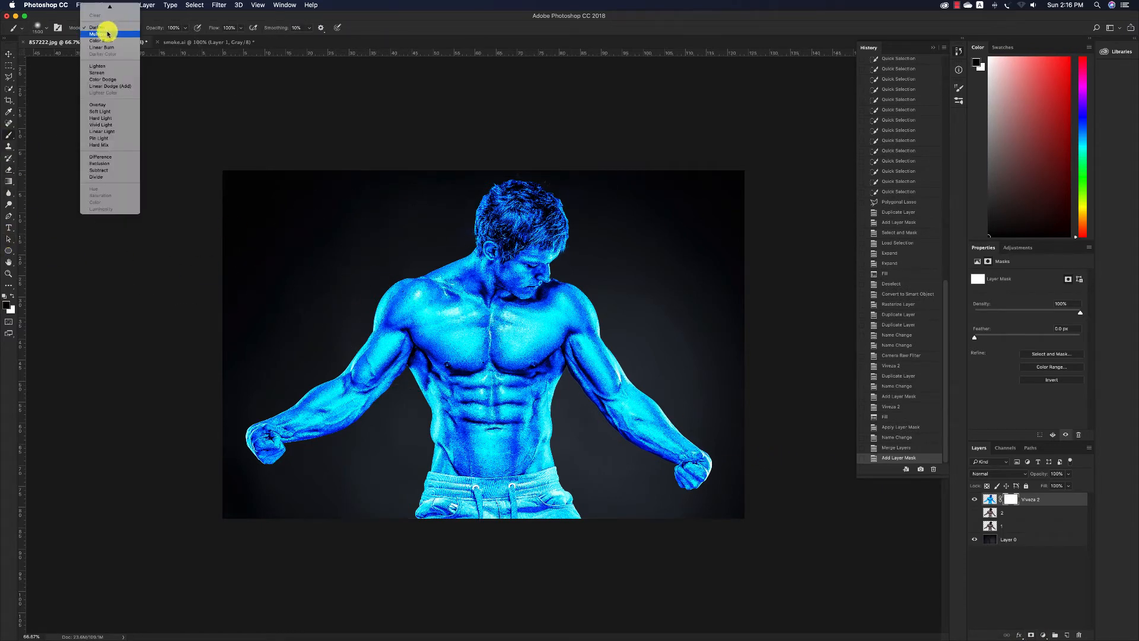
left_click(112, 12)
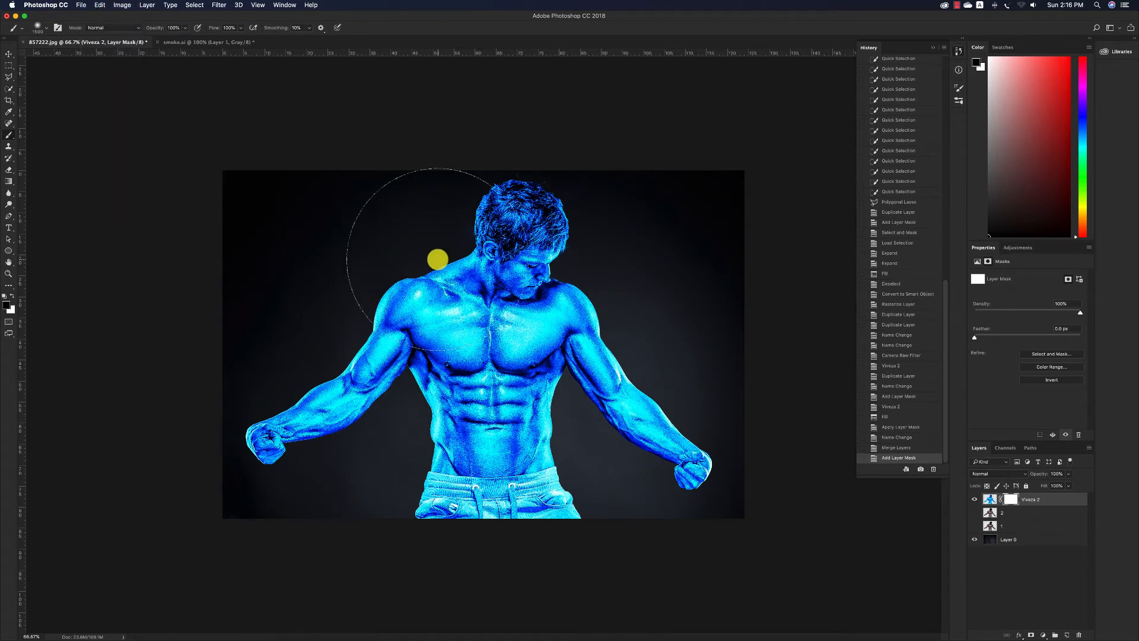
- Show the natural-coloured cut-out layer directly below Viveza 2 and reduce the brush size for painting on the mask
left_click(438, 267)
key("super+z")
key("bracketleft")
key("bracketleft")
key("bracketleft")
key("bracketleft")
key("bracketleft")
key("bracketleft")
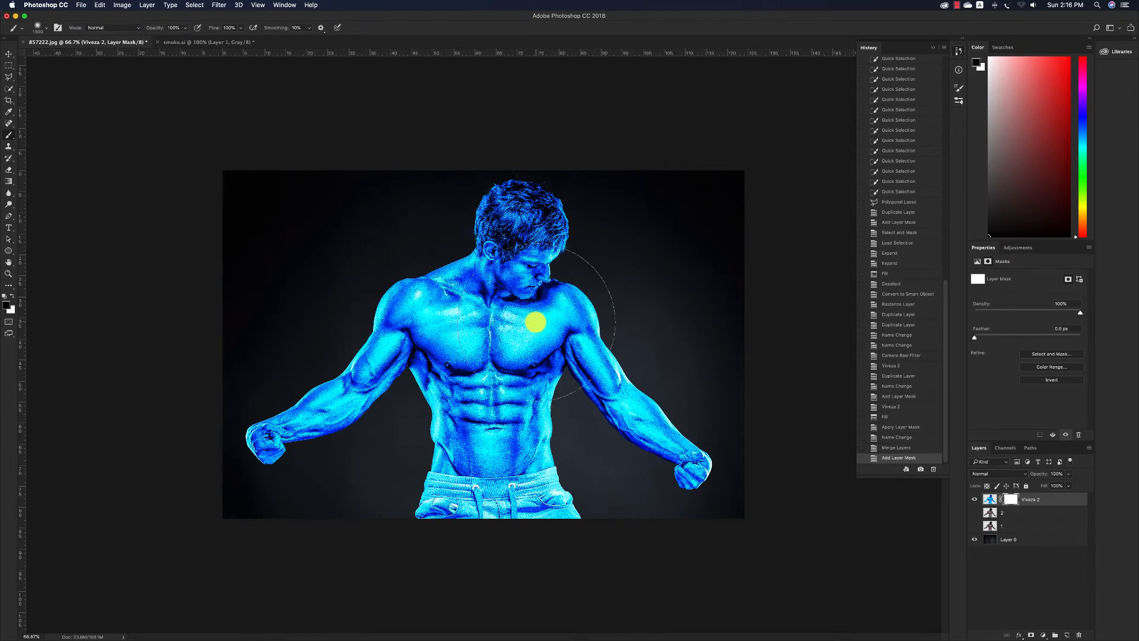
left_click(975, 514)
key("bracketleft")
key("bracketleft")
key("bracketleft")
key("bracketleft")
key("bracketleft")
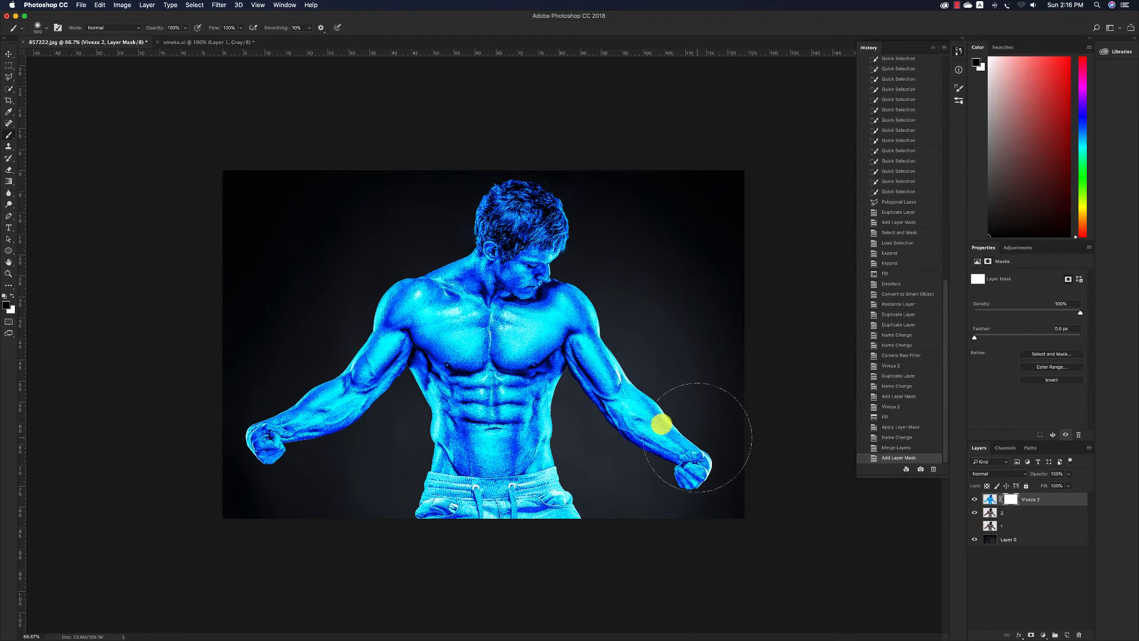
key("bracketleft")
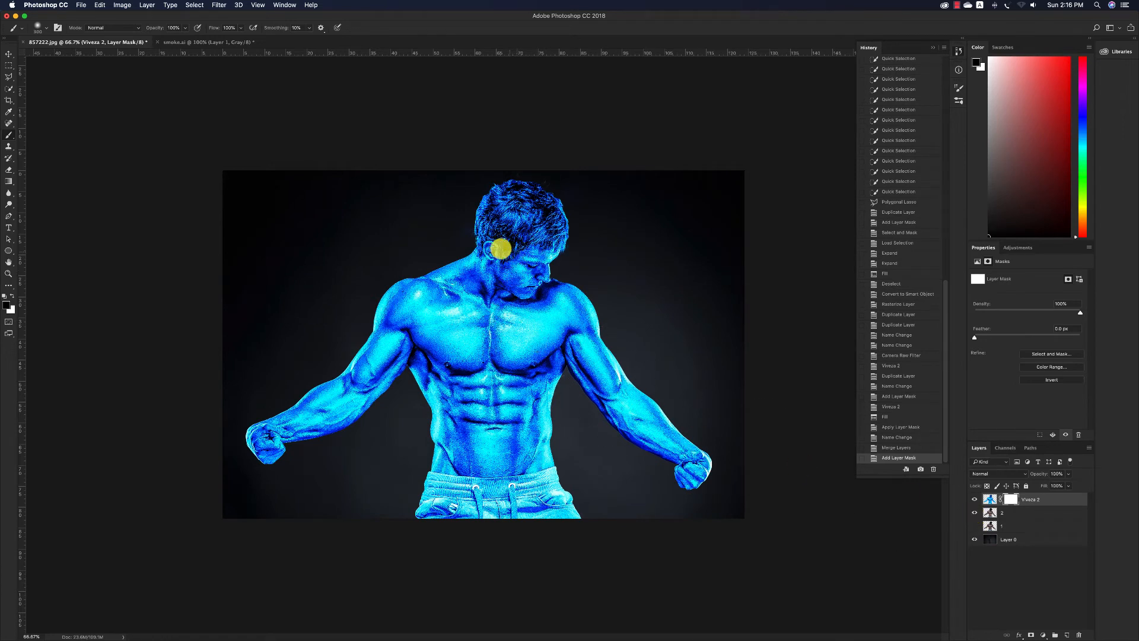
- Paint black on the Viveza 2 mask over the head, torso, shorts and upper arms, leaving only the forearms and fists blue
mouse_move(498, 242)
left_mouse_down()
mouse_move(519, 219)
mouse_move(560, 208)
mouse_move(508, 223)
mouse_move(477, 216)
mouse_move(487, 218)
mouse_move(478, 229)
mouse_move(602, 218)
mouse_move(482, 252)
mouse_move(540, 266)
mouse_move(492, 271)
mouse_move(523, 279)
mouse_move(473, 262)
mouse_move(423, 281)
mouse_move(541, 275)
left_mouse_up()
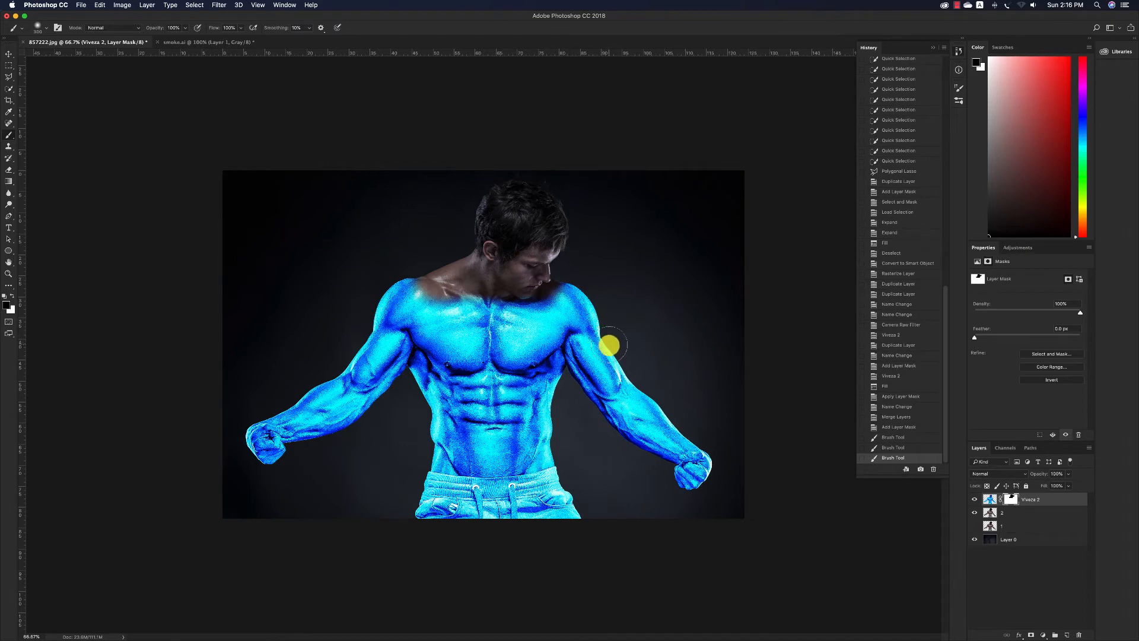
mouse_move(610, 344)
left_mouse_down()
mouse_move(589, 398)
mouse_move(572, 367)
mouse_move(590, 331)
mouse_move(554, 310)
mouse_move(531, 341)
mouse_move(524, 395)
mouse_move(563, 314)
mouse_move(515, 406)
mouse_move(516, 437)
mouse_move(549, 350)
mouse_move(525, 447)
mouse_move(538, 438)
mouse_move(504, 395)
mouse_move(514, 434)
mouse_move(578, 511)
mouse_move(550, 477)
mouse_move(532, 504)
mouse_move(546, 503)
mouse_move(461, 508)
mouse_move(426, 488)
mouse_move(516, 471)
mouse_move(437, 470)
left_mouse_up()
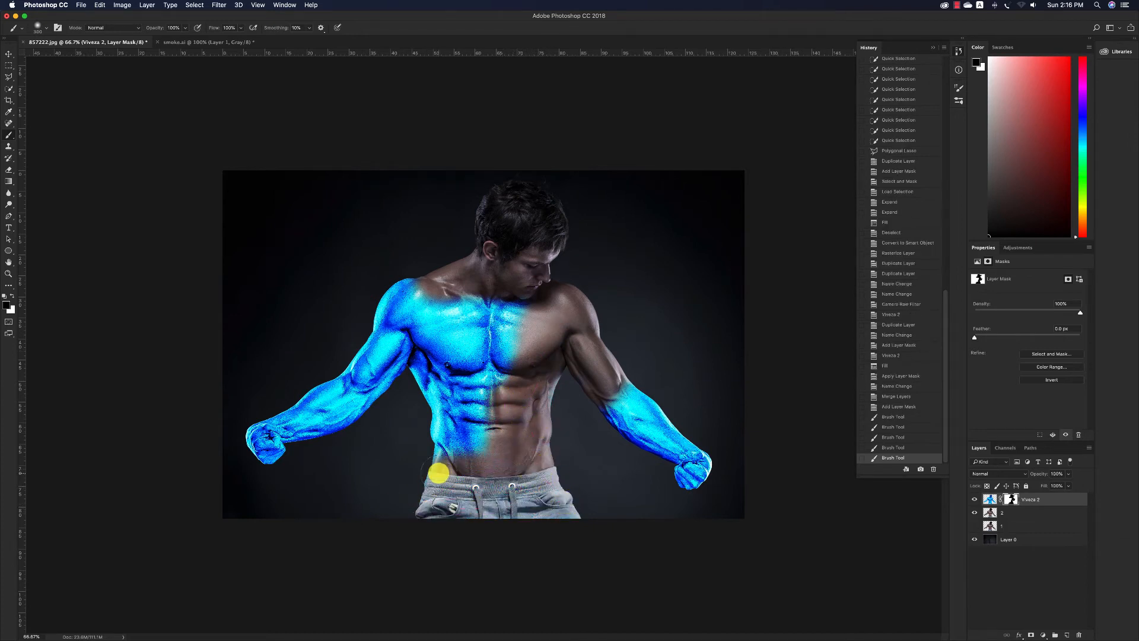
mouse_move(508, 350)
left_mouse_down()
mouse_move(512, 308)
mouse_move(386, 276)
mouse_move(424, 300)
mouse_move(379, 299)
mouse_move(511, 319)
mouse_move(507, 332)
mouse_move(535, 299)
mouse_move(488, 268)
mouse_move(487, 252)
mouse_move(483, 392)
mouse_move(452, 451)
mouse_move(458, 322)
mouse_move(457, 453)
mouse_move(432, 425)
mouse_move(435, 325)
mouse_move(432, 404)
mouse_move(415, 324)
mouse_move(425, 319)
mouse_move(402, 349)
mouse_move(369, 333)
mouse_move(377, 364)
mouse_move(360, 366)
mouse_move(388, 400)
mouse_move(411, 372)
mouse_move(390, 405)
mouse_move(331, 319)
mouse_move(411, 381)
mouse_move(374, 376)
left_mouse_up()
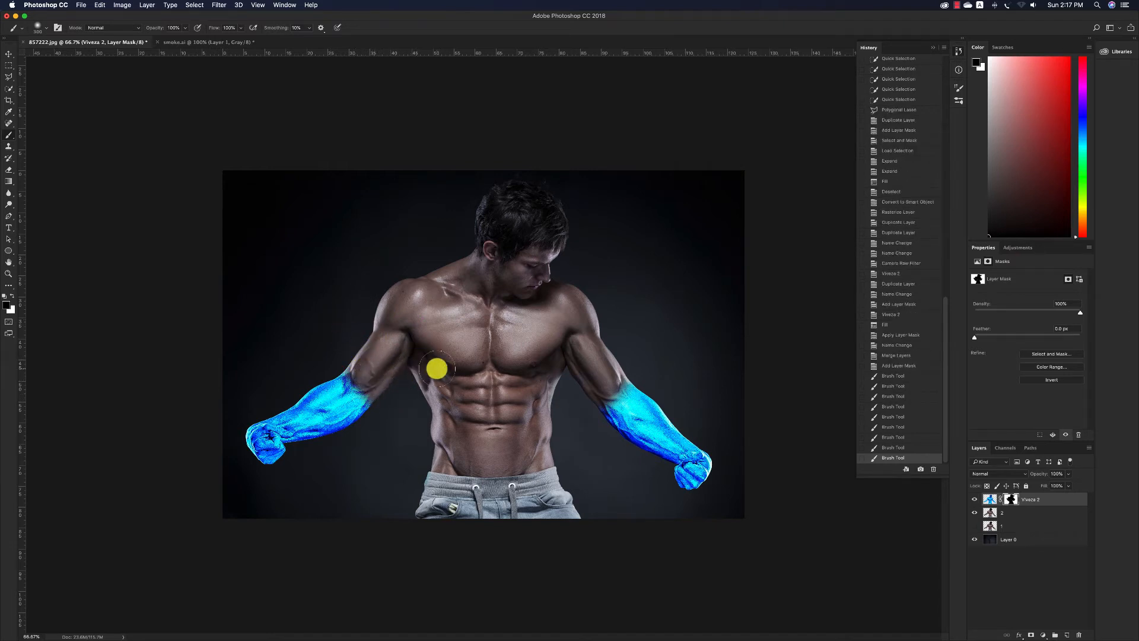
- Look through the Brush tool's presets, examining the Explosion brush groups
left_click(9, 57)
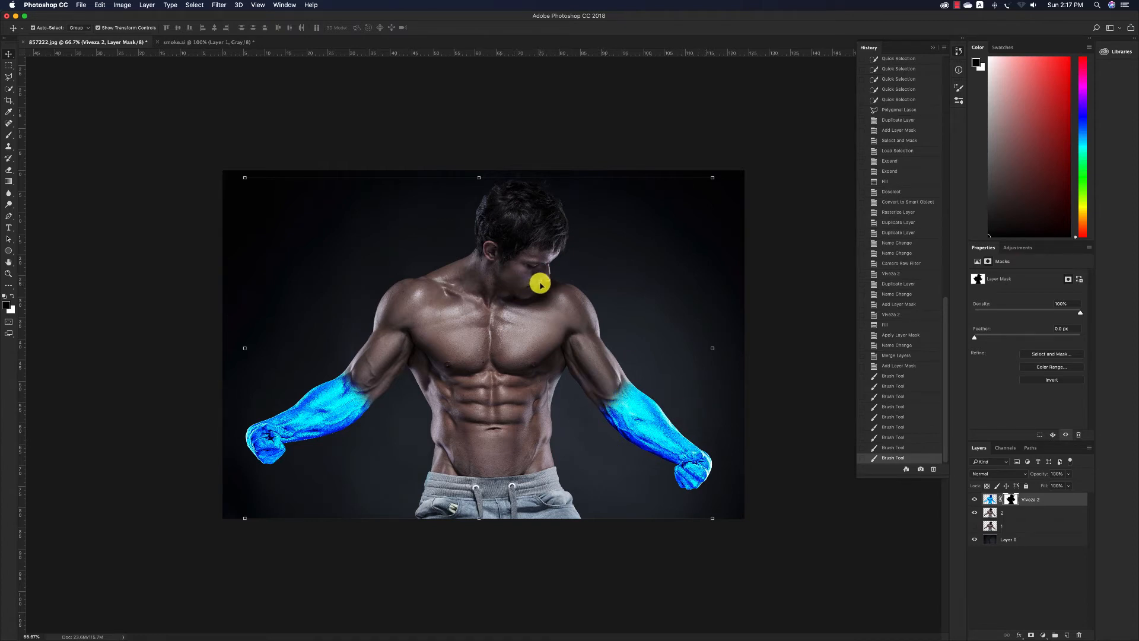
left_click(139, 86)
key("b")
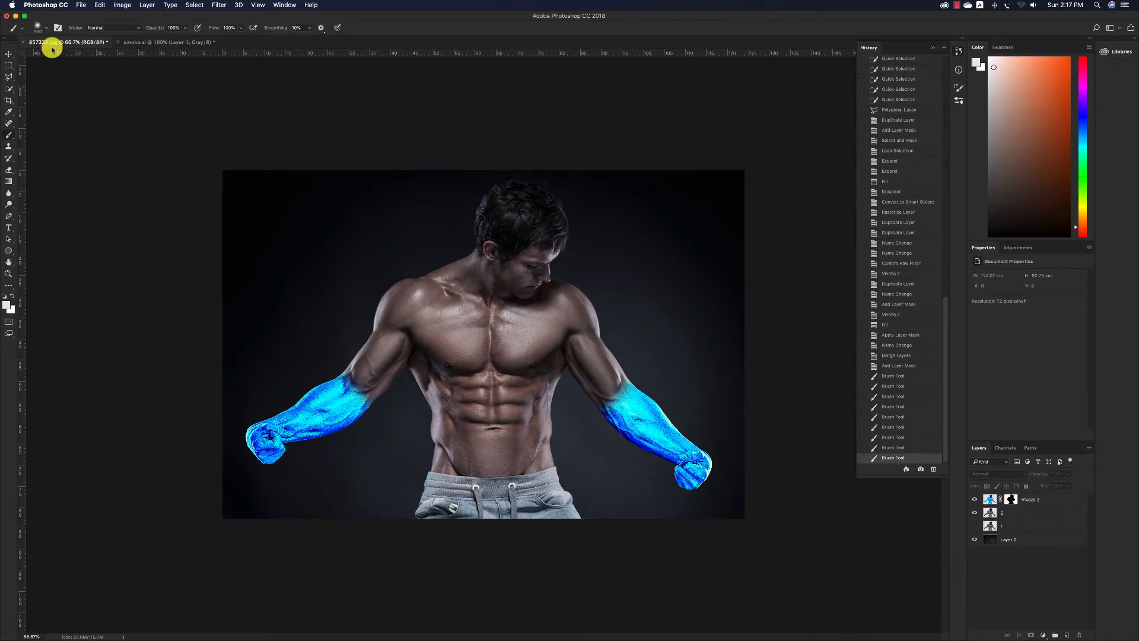
left_click(45, 28)
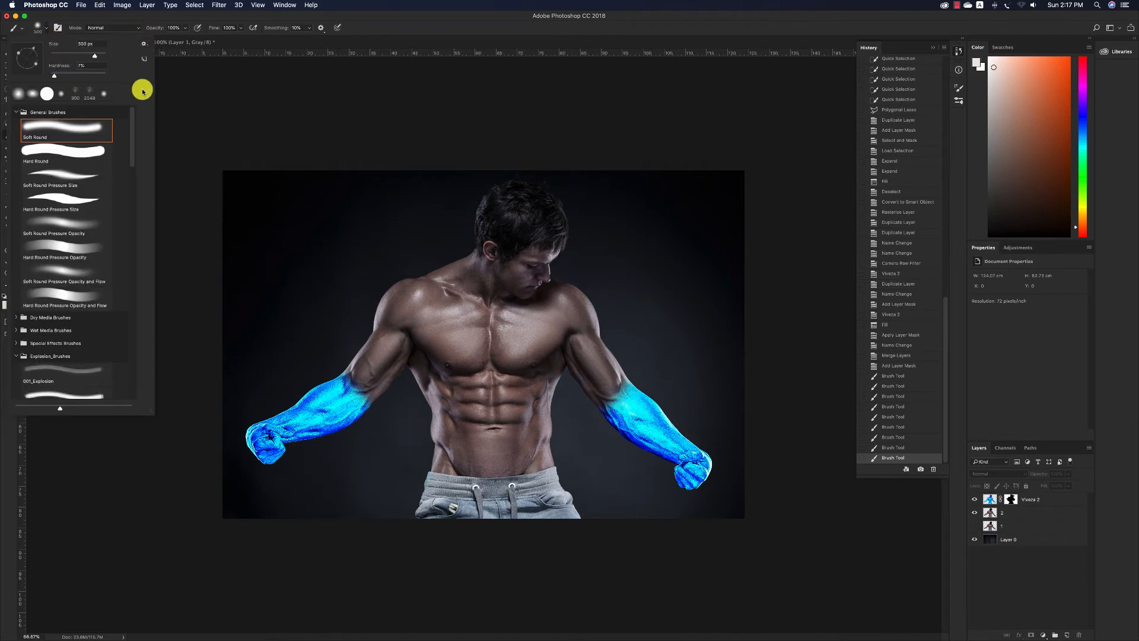
scroll(85, 265, "down", 12)
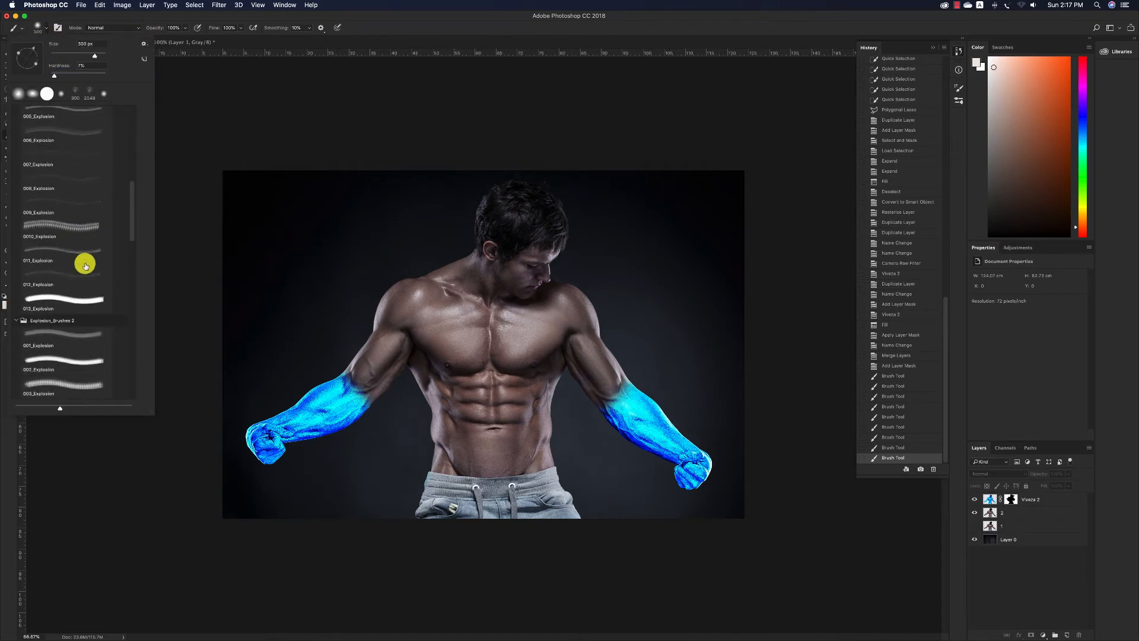
scroll(85, 264, "down", 10)
scroll(87, 264, "up", 9)
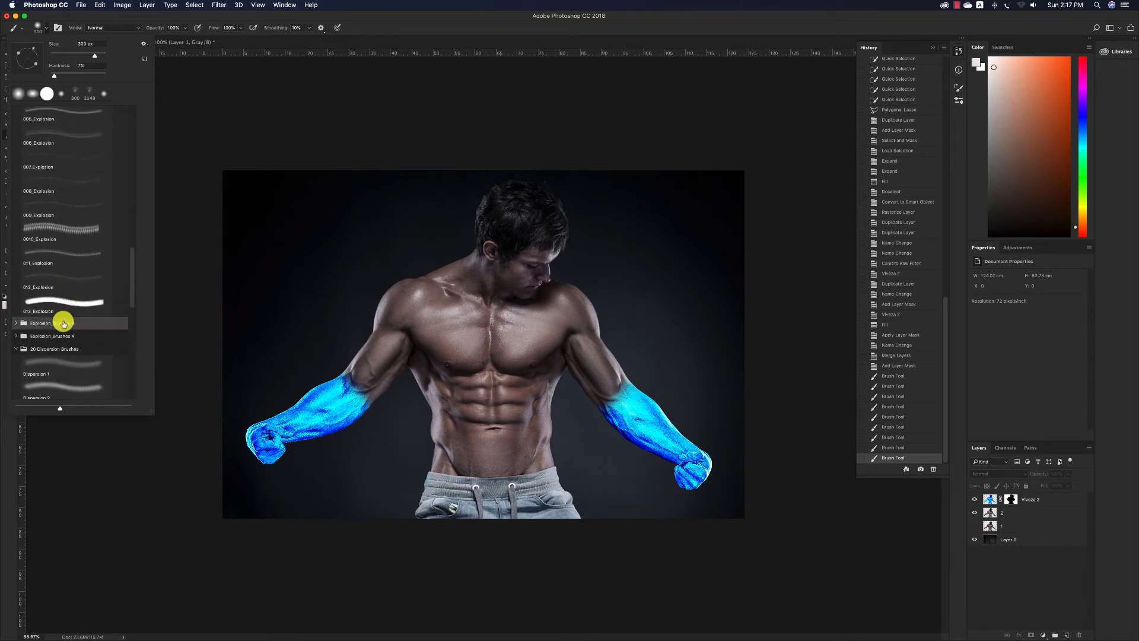
scroll(59, 322, "down", 2)
double_click(56, 296)
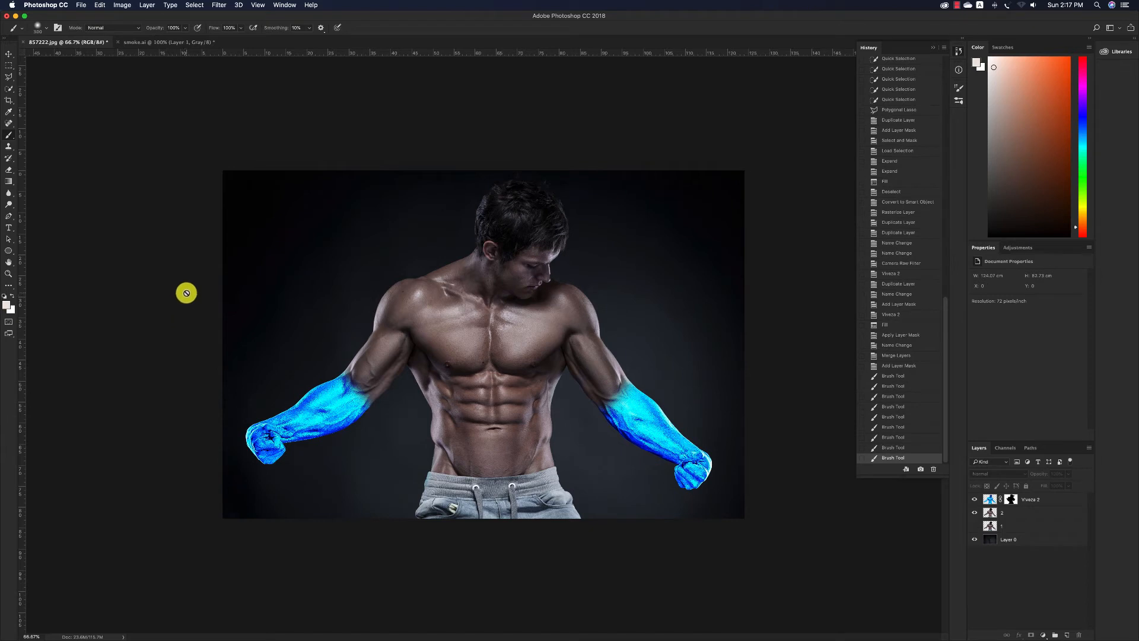
left_click(45, 31)
scroll(69, 244, "down", 5)
scroll(69, 246, "up", 6)
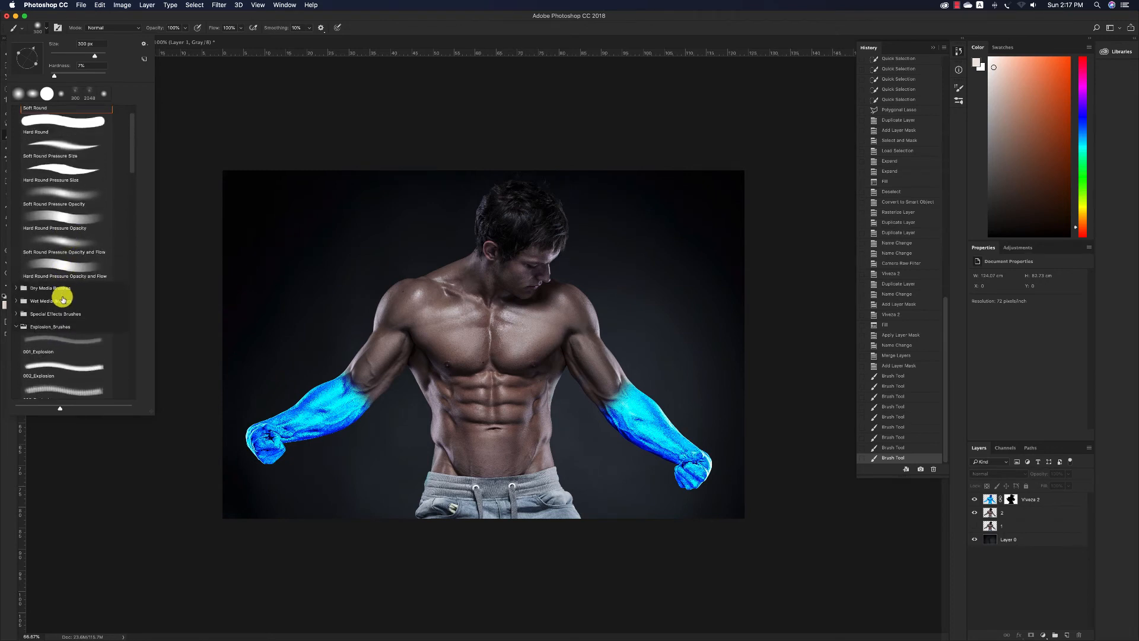
- Choose Kyle's Spatter Brushes - Spatter Bot Tilt from the Special Effects Brushes and review the Explosion and Dispersion brush groups
left_click(63, 301)
left_click(15, 301)
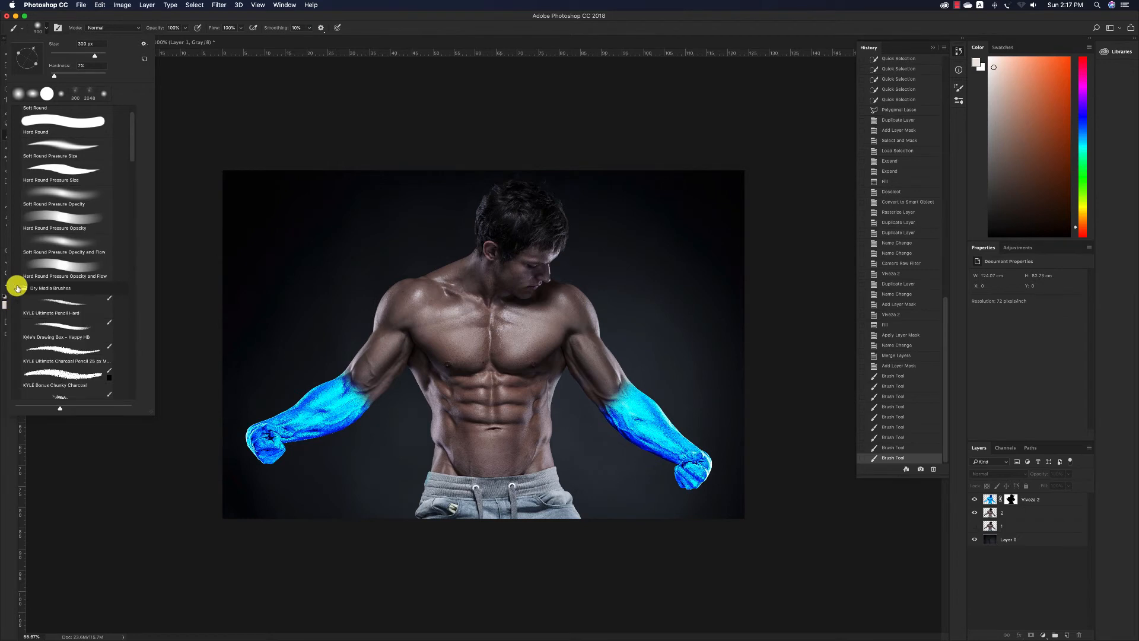
scroll(48, 314, "down", 5)
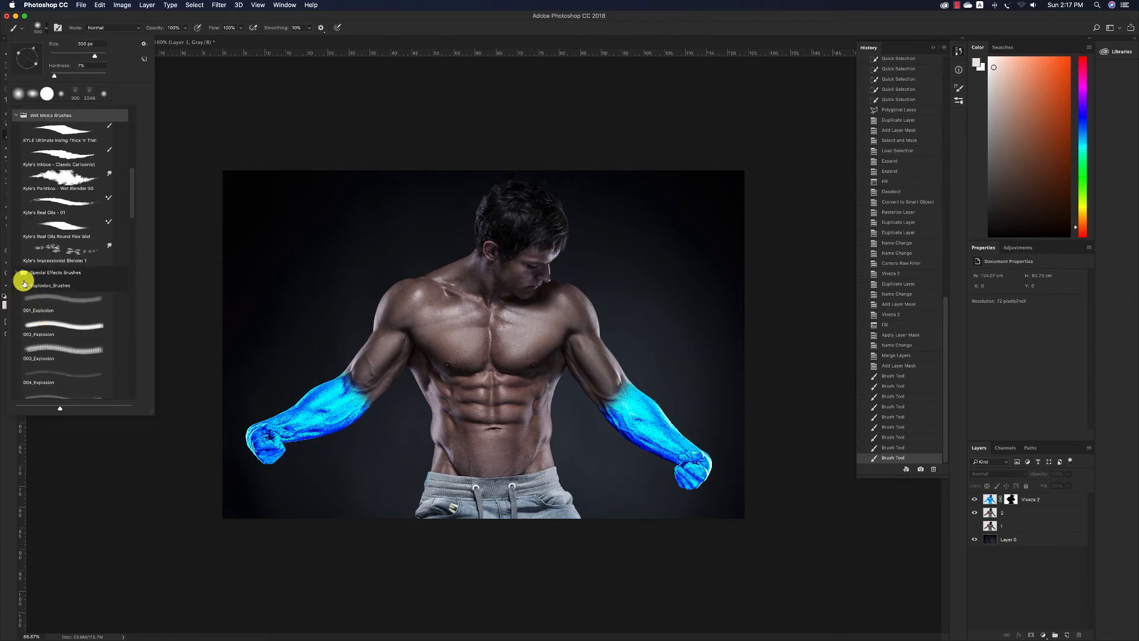
left_click(15, 272)
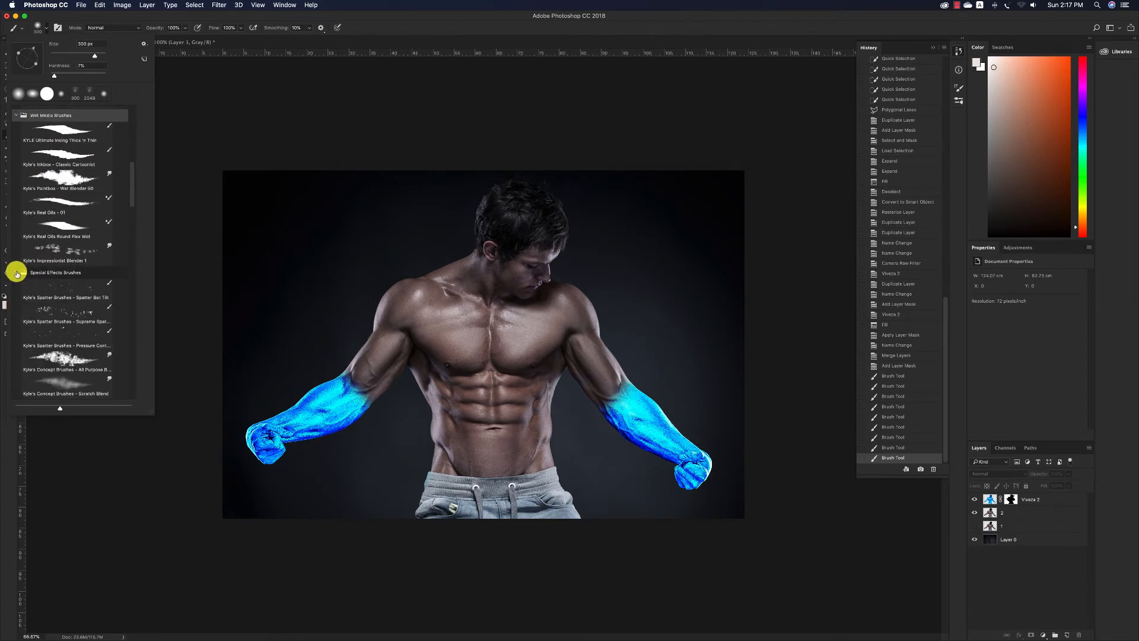
left_click(70, 293)
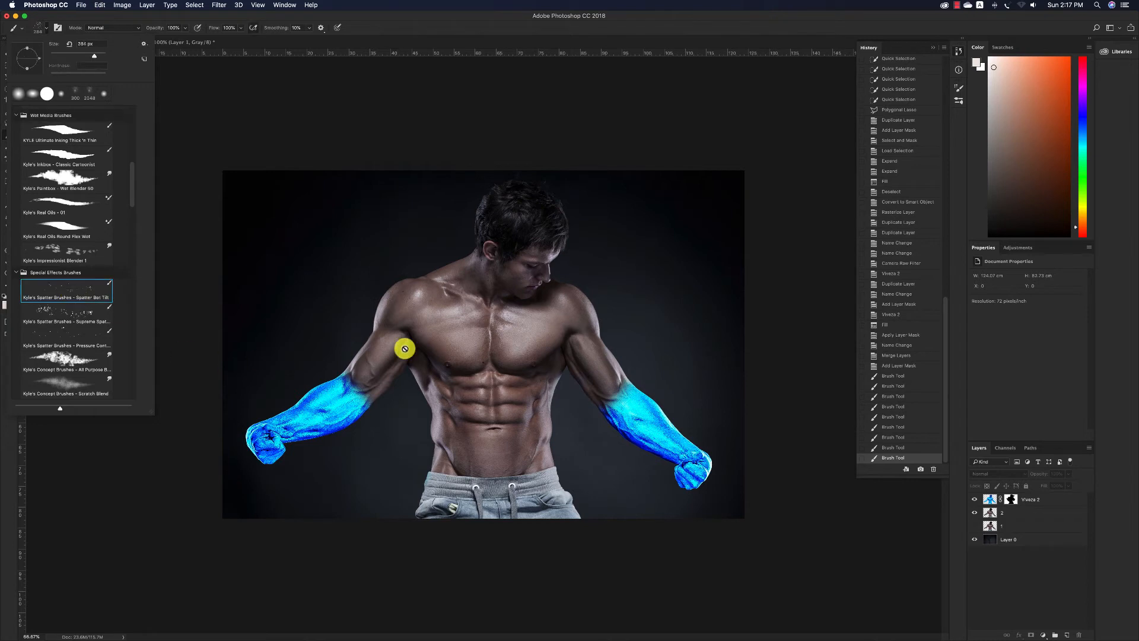
scroll(23, 344, "down", 3)
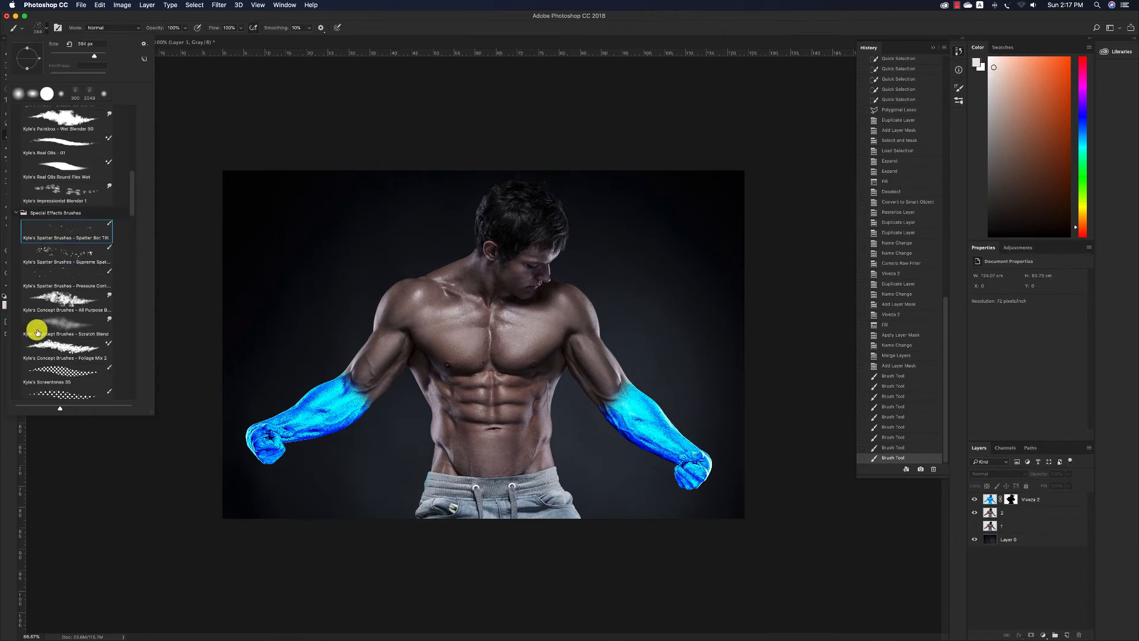
left_click(53, 252)
scroll(74, 287, "down", 15)
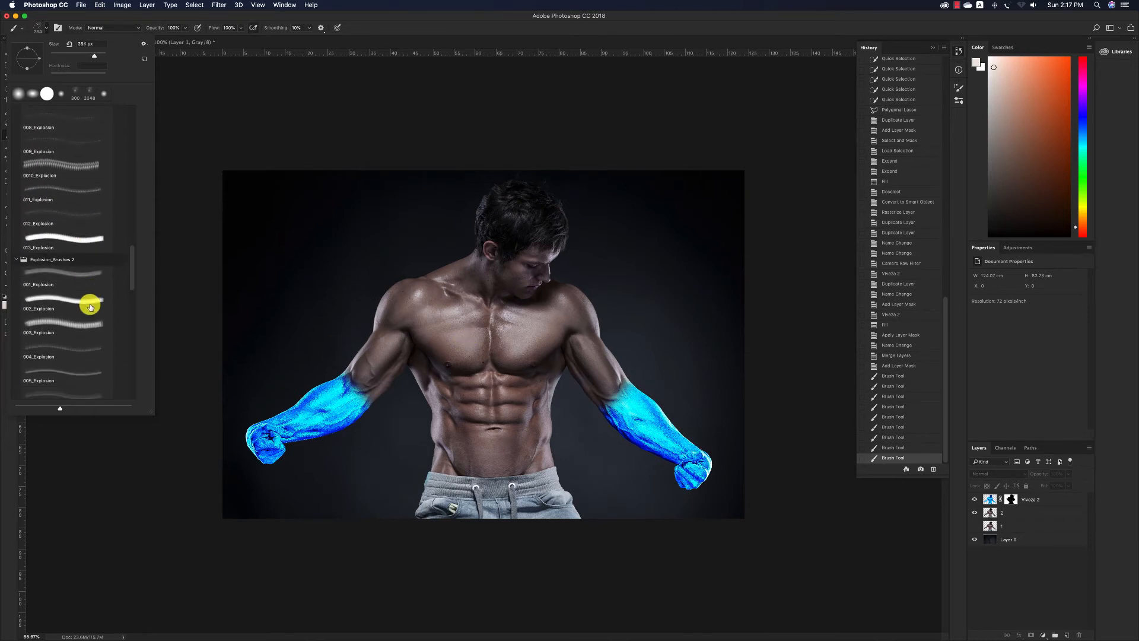
scroll(92, 299, "down", 10)
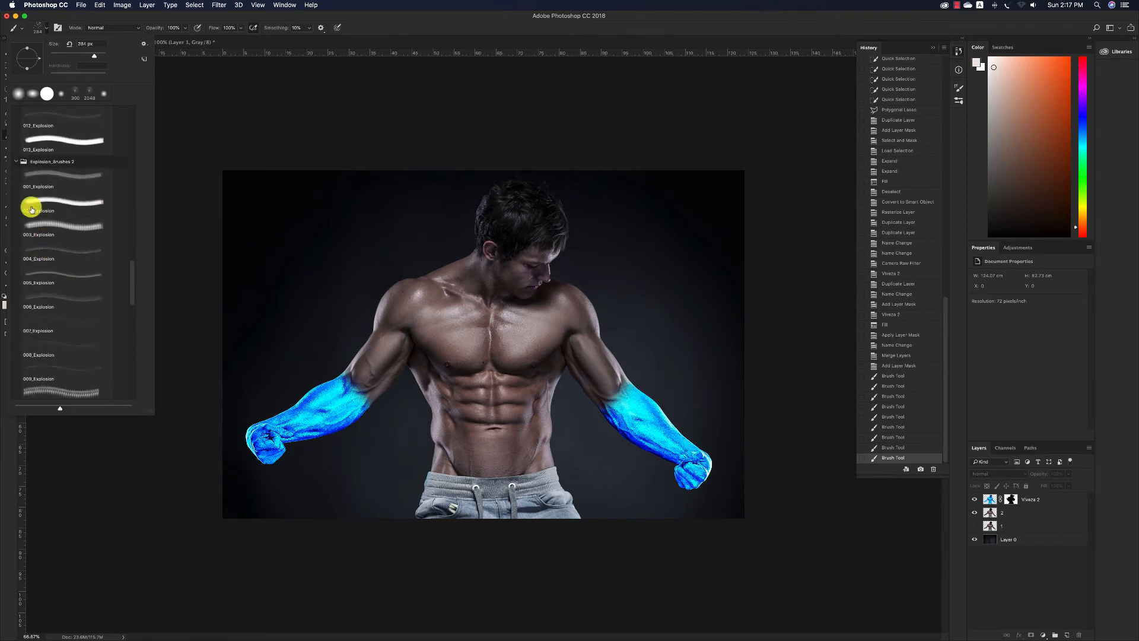
scroll(98, 258, "up", 3)
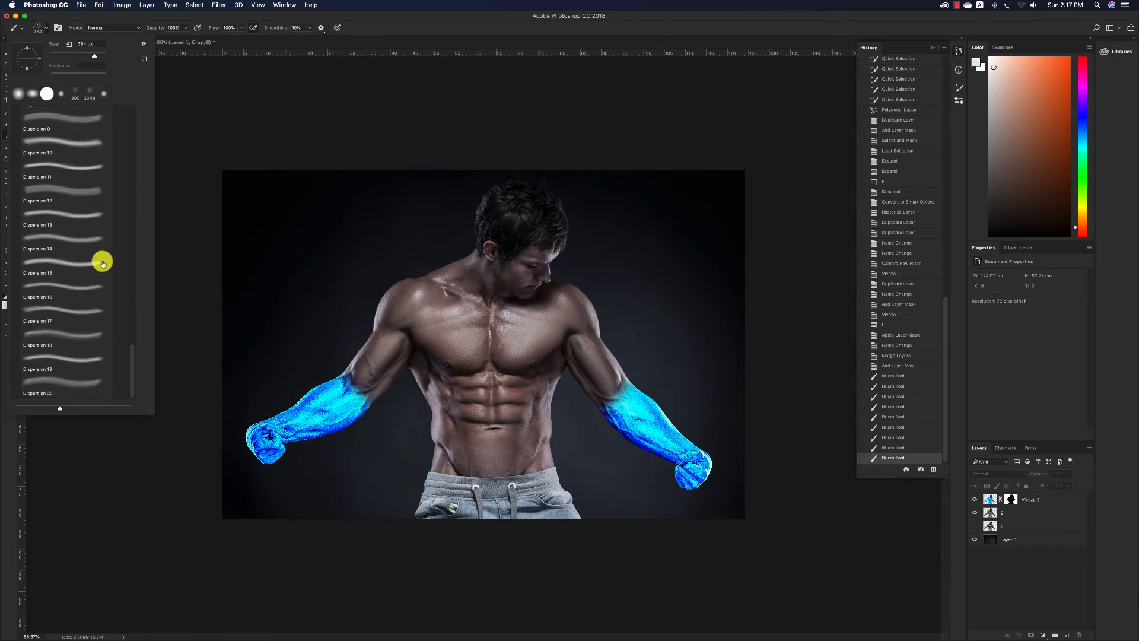
left_click(93, 263)
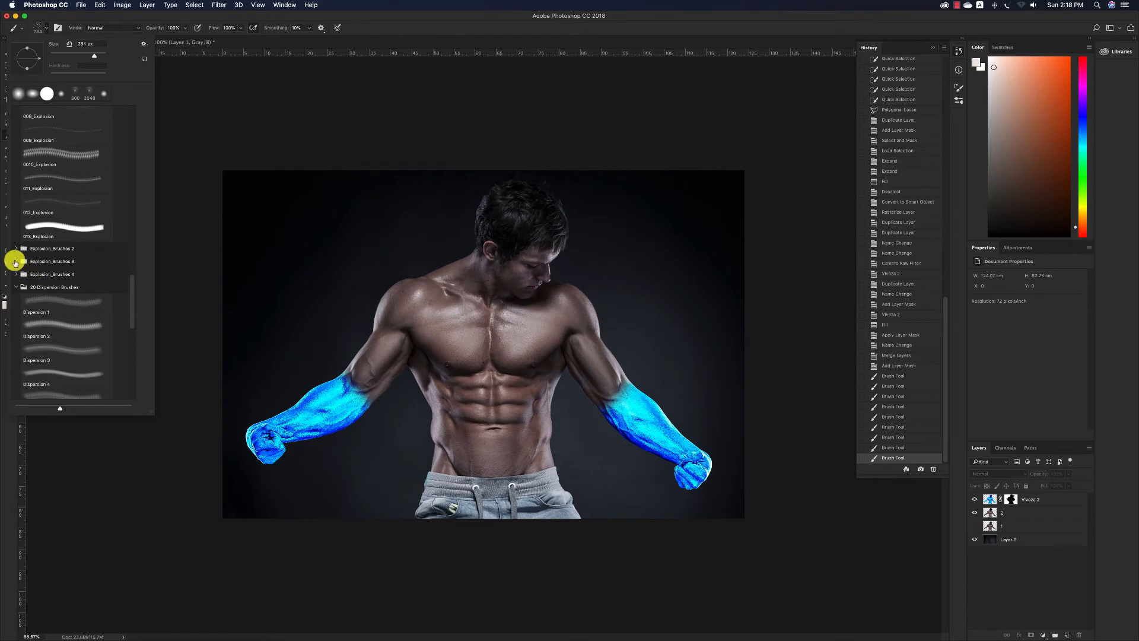
left_click(15, 262)
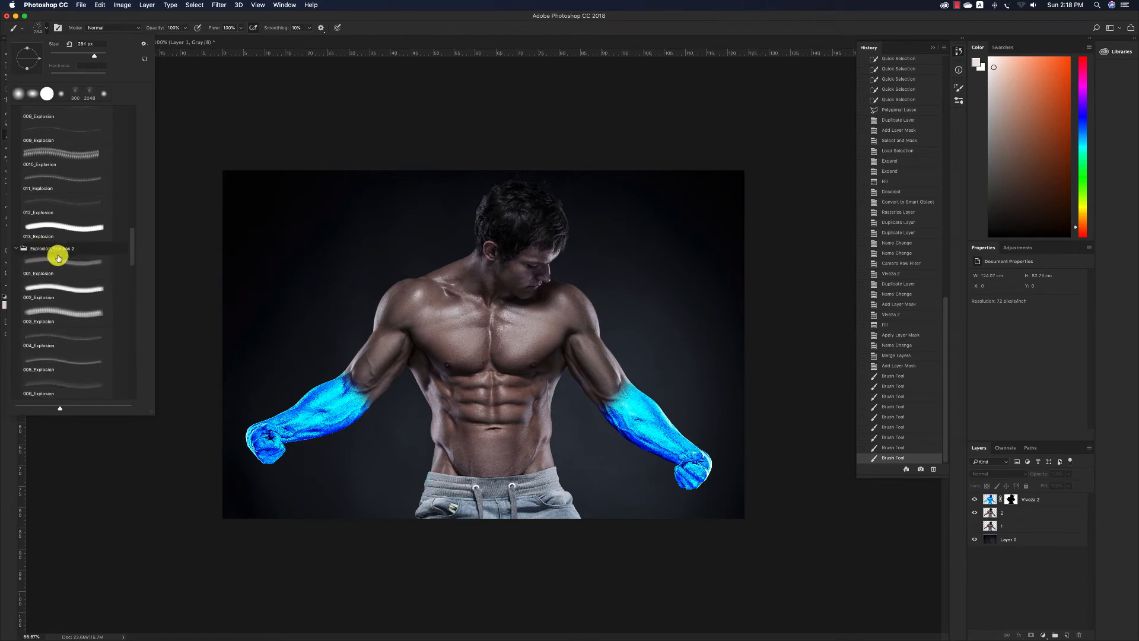
scroll(56, 254, "up", 15)
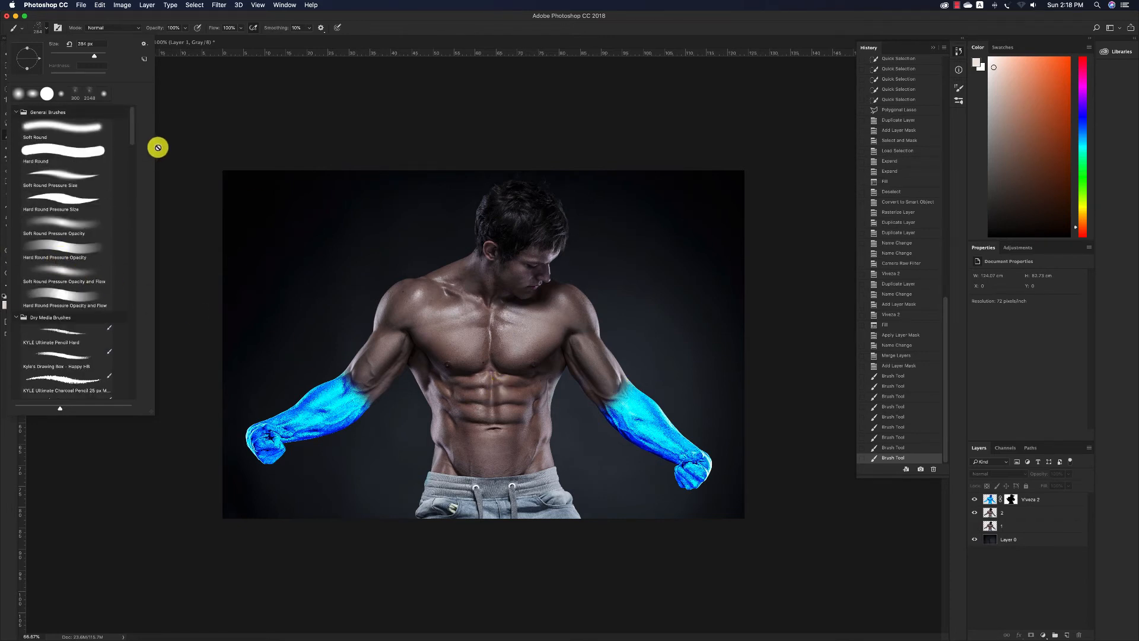
- Select the Viveza 2 layer mask, try the spatter brush on it, and undo the last five strokes
left_click(588, 176)
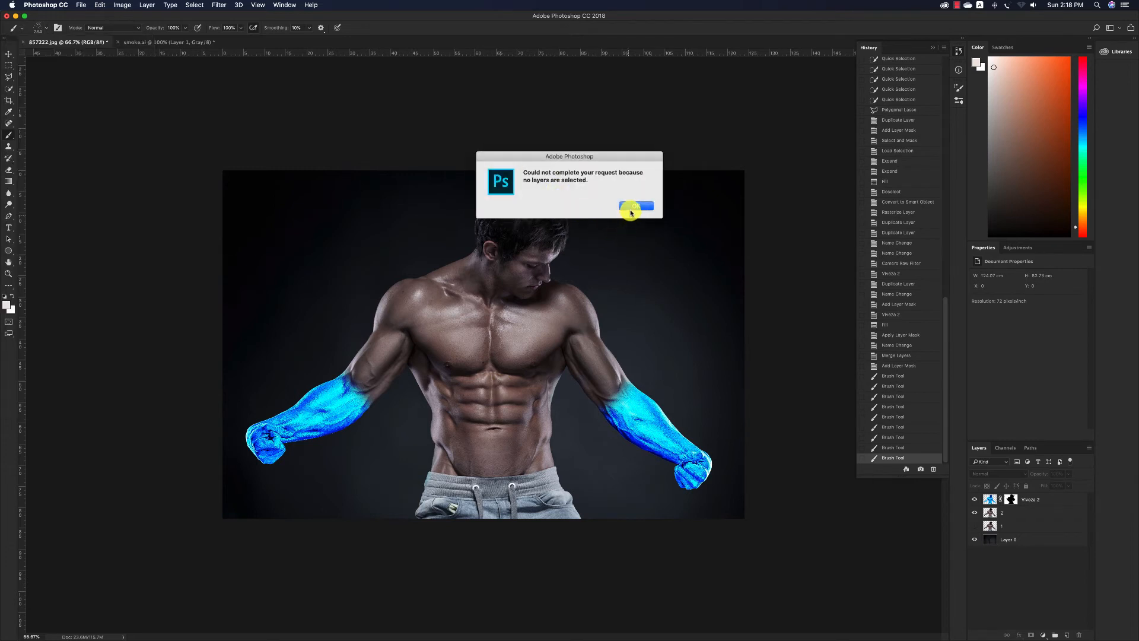
left_click(639, 204)
left_click(1009, 500)
key("super+alt+z")
key("super+alt+z")
key("super+alt+z")
key("super+alt+z")
key("super+alt+z")
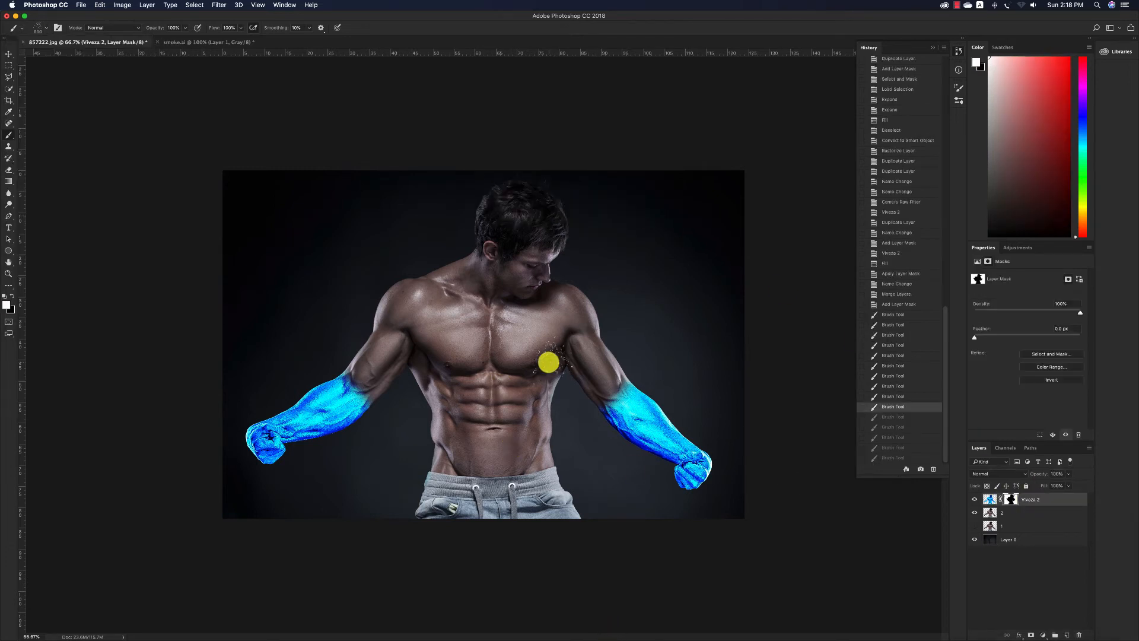
- Bring the smoke layer from smoke.ai into 857222.jpg, place it above the fist on the image's right side, and set its blending mode to Screen
key("v")
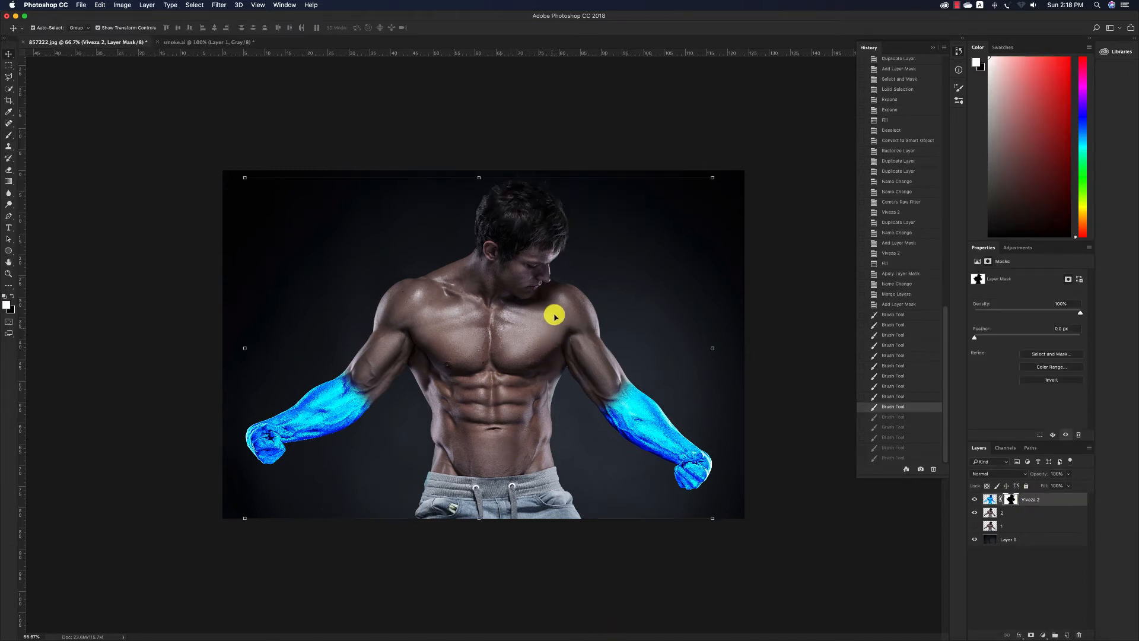
left_click(204, 43)
left_click_drag(478, 229, 686, 362)
left_click(978, 473)
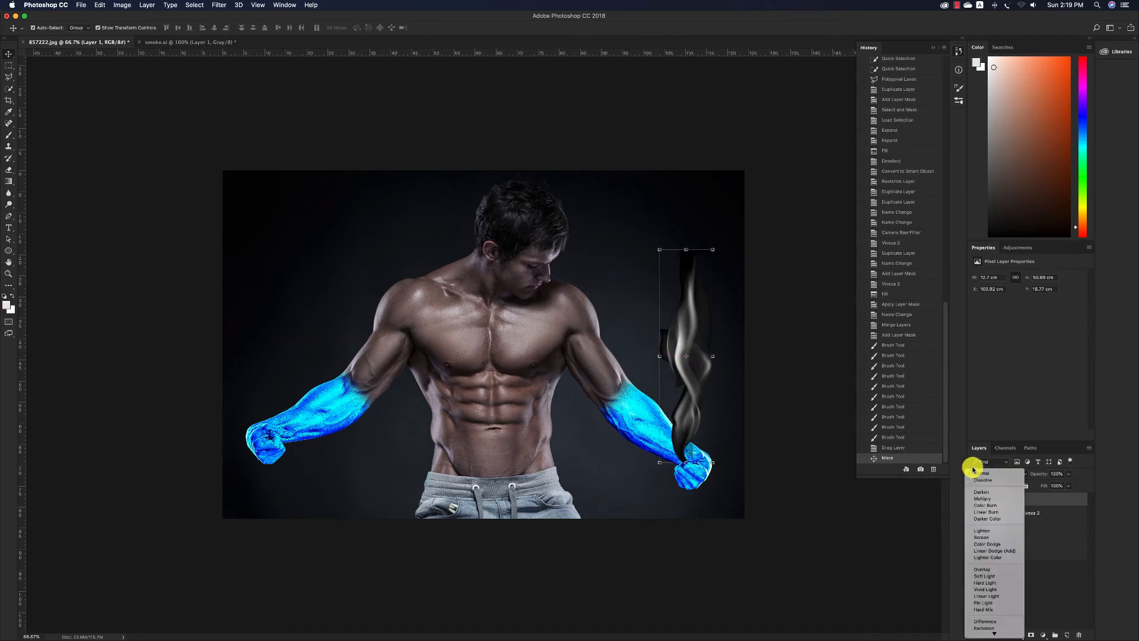
left_click(995, 538)
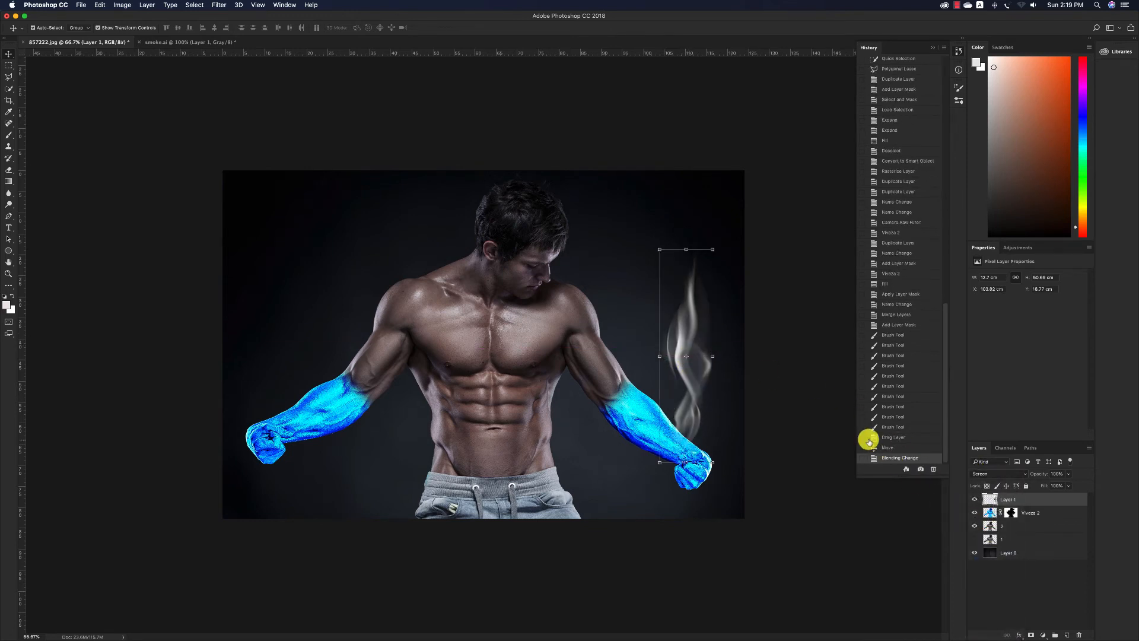
left_click(798, 360)
left_click(693, 339)
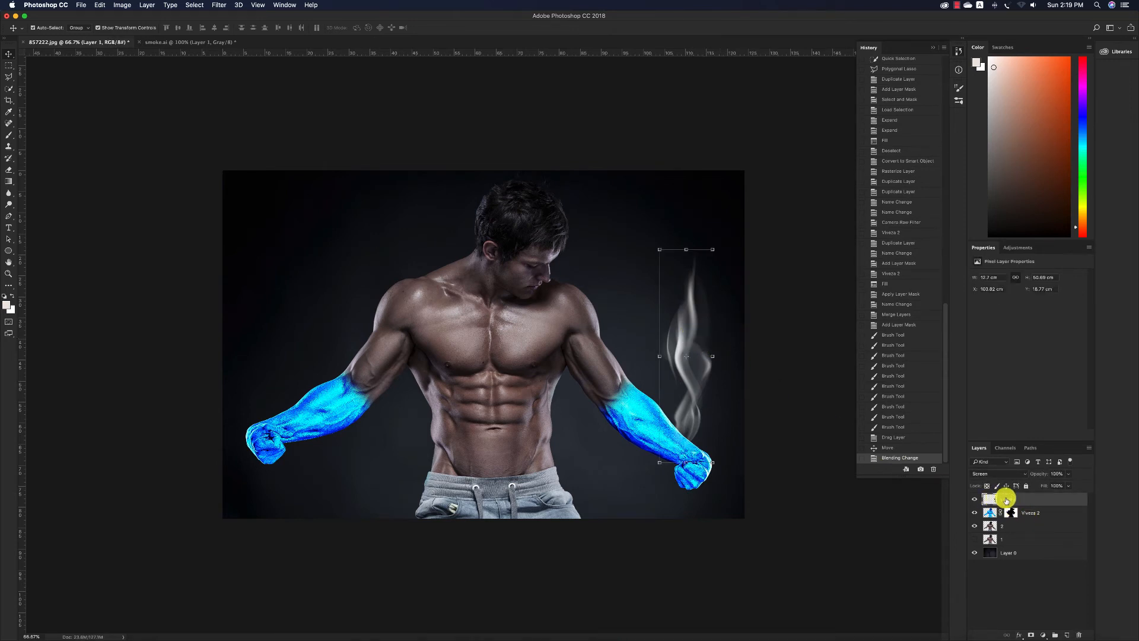
- Add a Hue/Saturation adjustment layer above the smoke with Colorize enabled and clip it to the smoke layer
left_click(1031, 635)
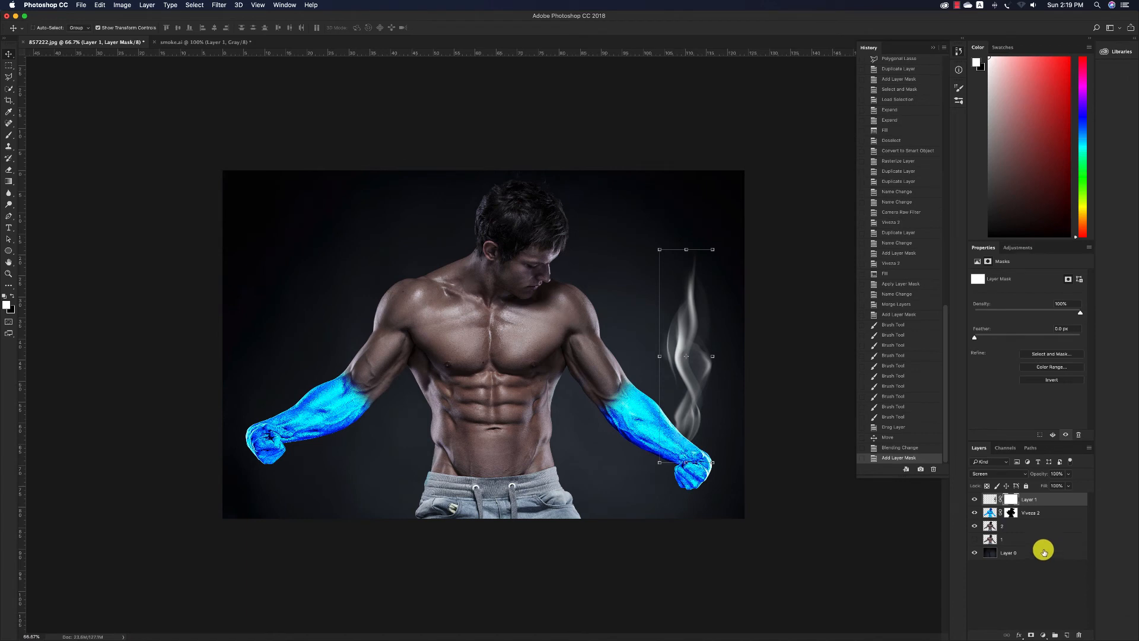
key("super+z")
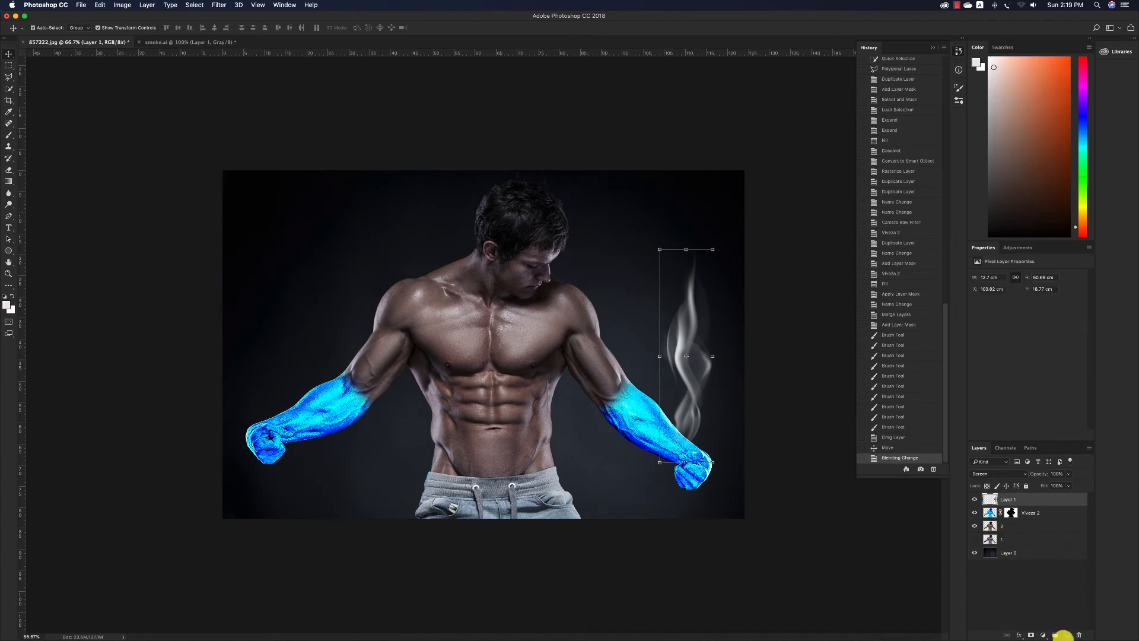
left_click(1046, 634)
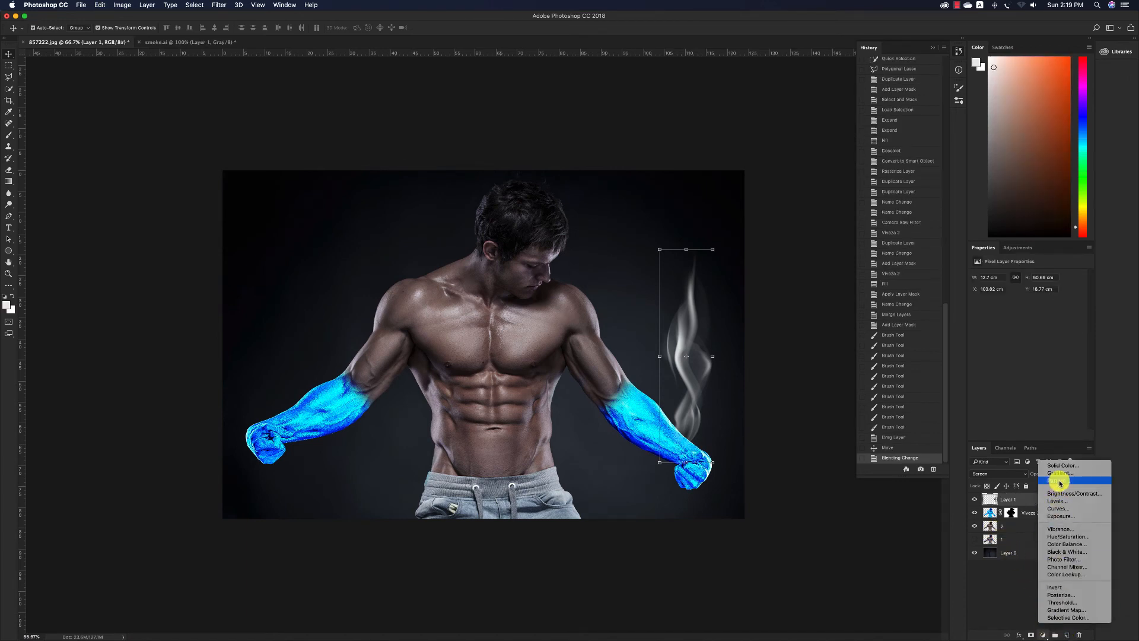
left_click(1068, 536)
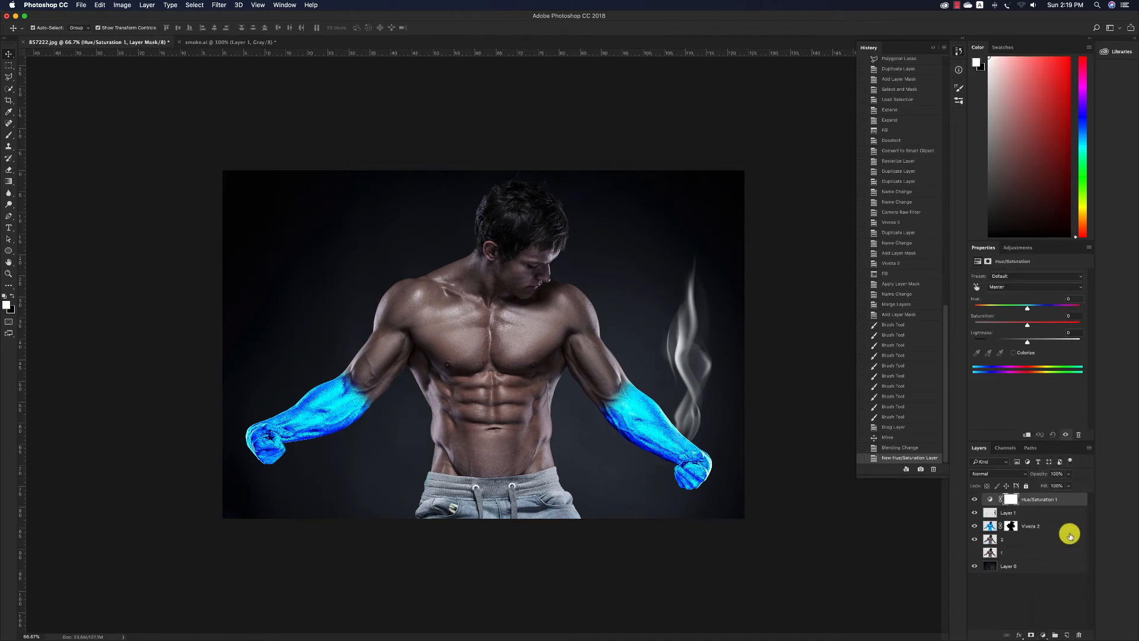
left_click(1012, 353)
left_click(1028, 435)
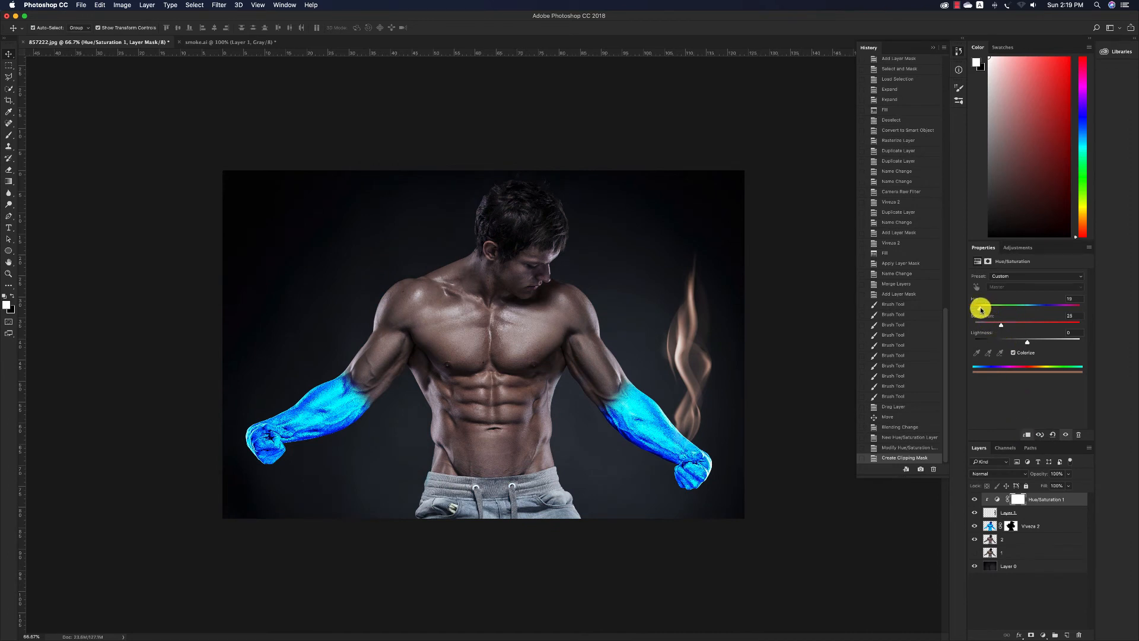
- Recolor the smoke blue in the Hue/Saturation adjustment with Hue 200, Saturation 100 and Lightness about -46
left_click_drag(981, 309, 1031, 309)
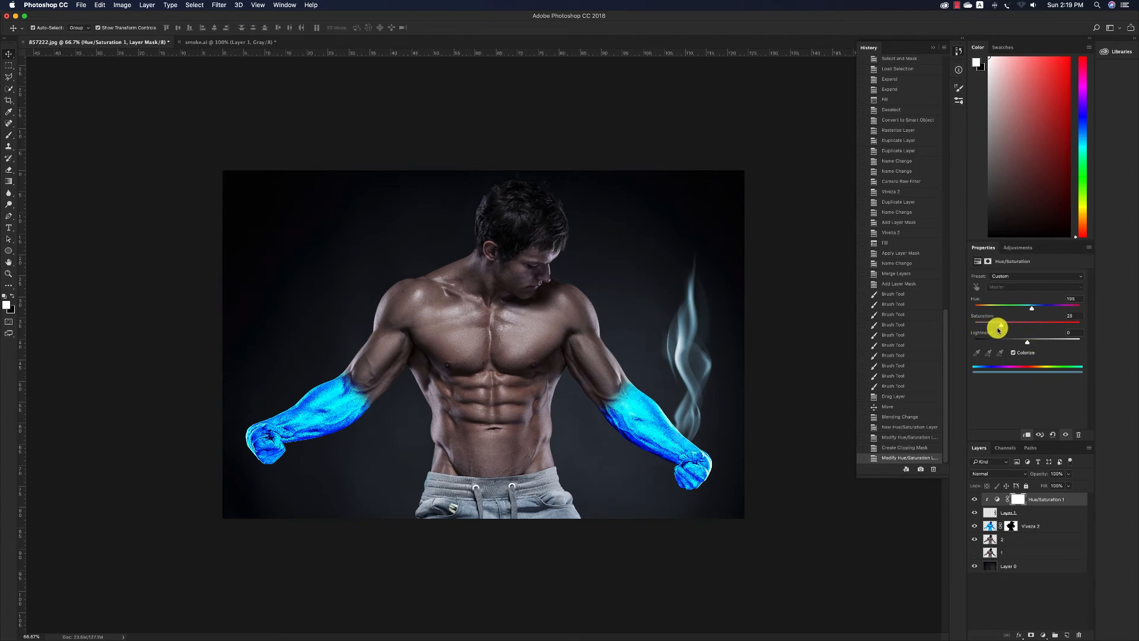
left_click_drag(1002, 328, 1096, 332)
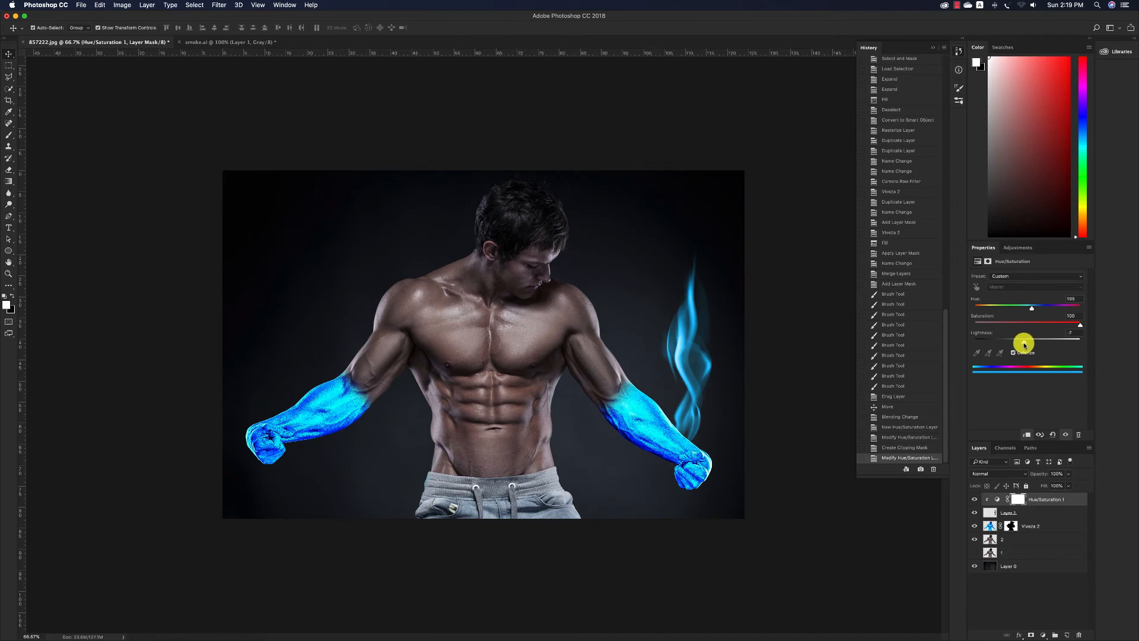
left_click_drag(1024, 344, 1005, 346)
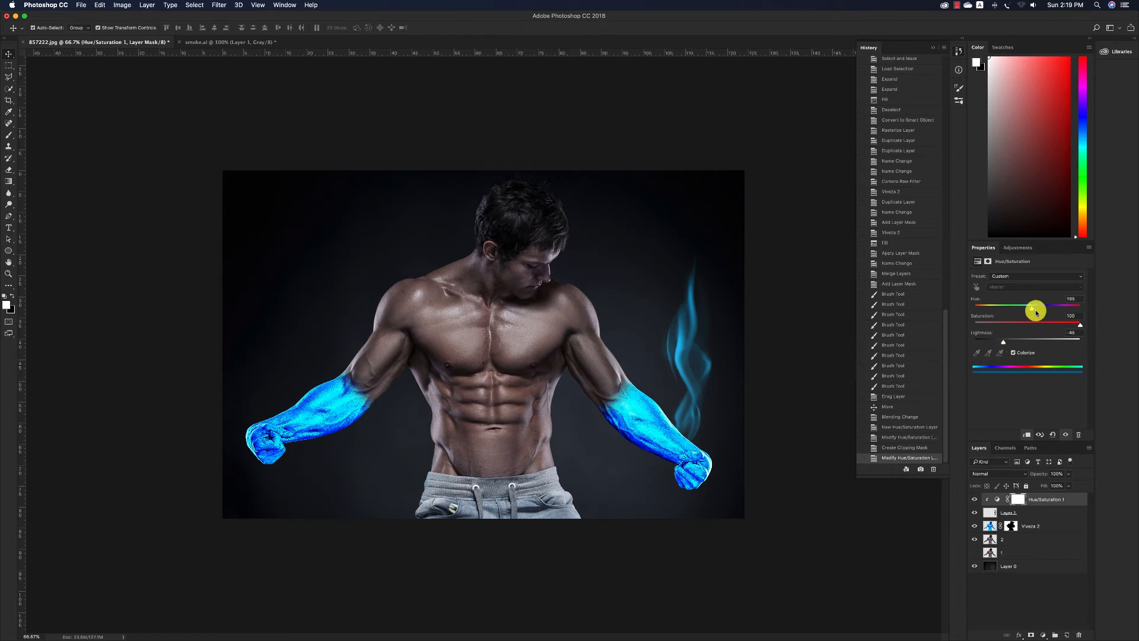
left_click_drag(1032, 309, 1036, 309)
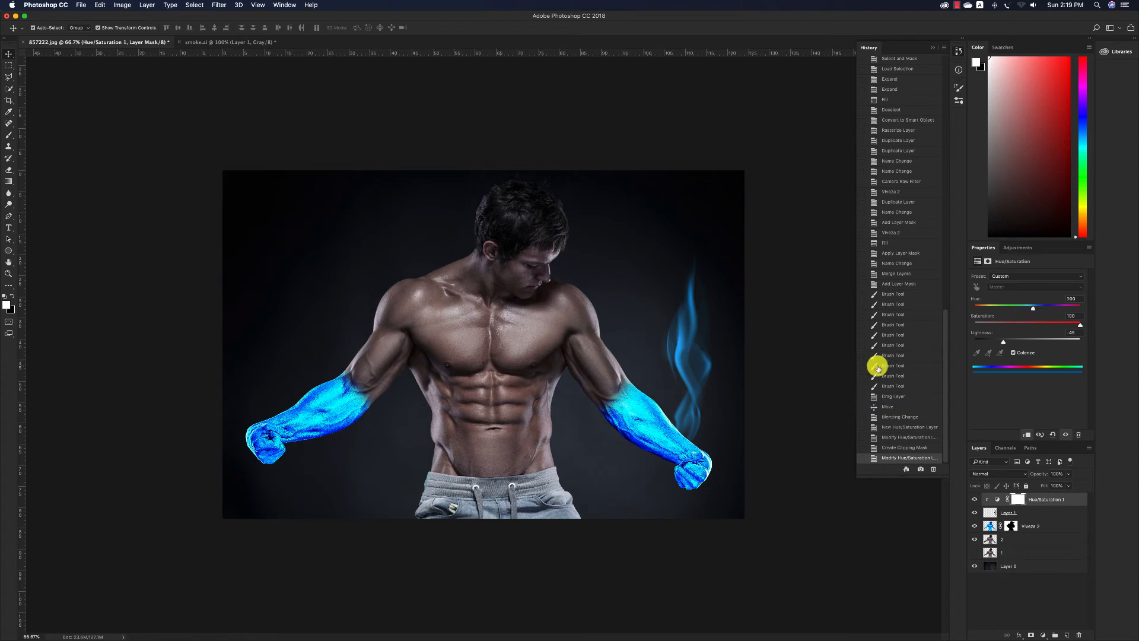
- Merge the Hue/Saturation adjustment with the smoke layer and set the merged layer's blending mode to Screen
left_click(1028, 516)
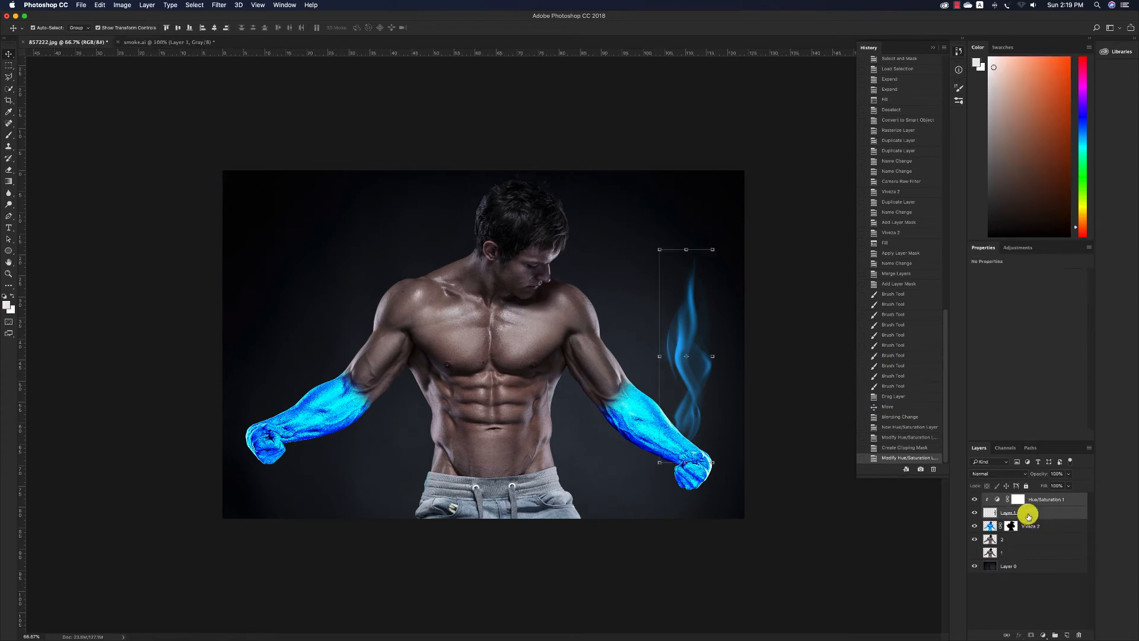
right_click(1028, 516)
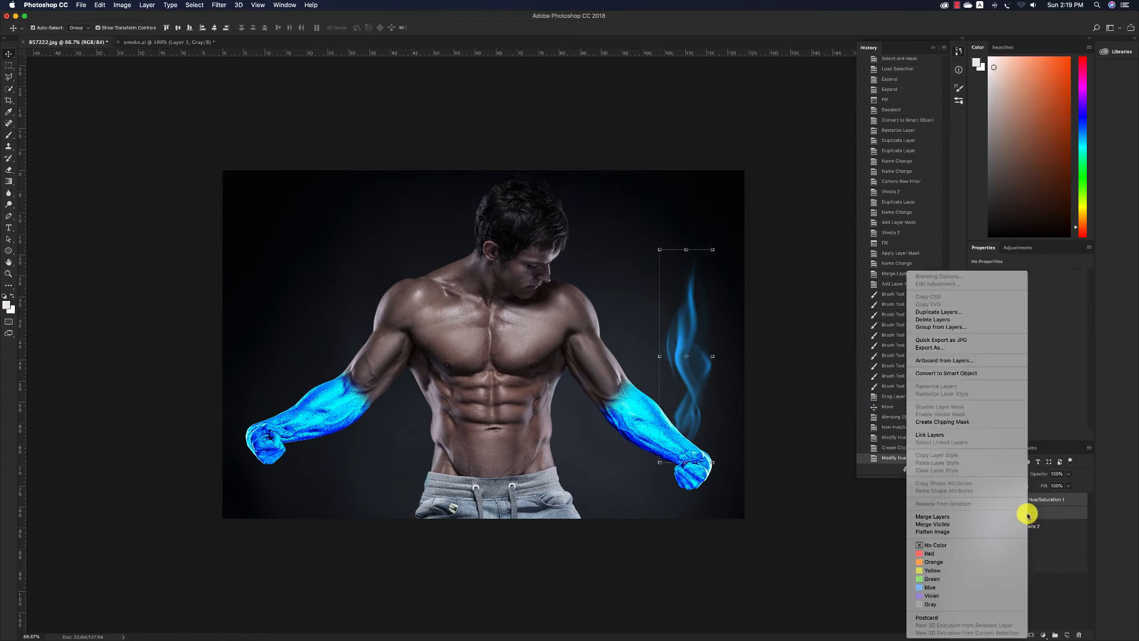
left_click(941, 516)
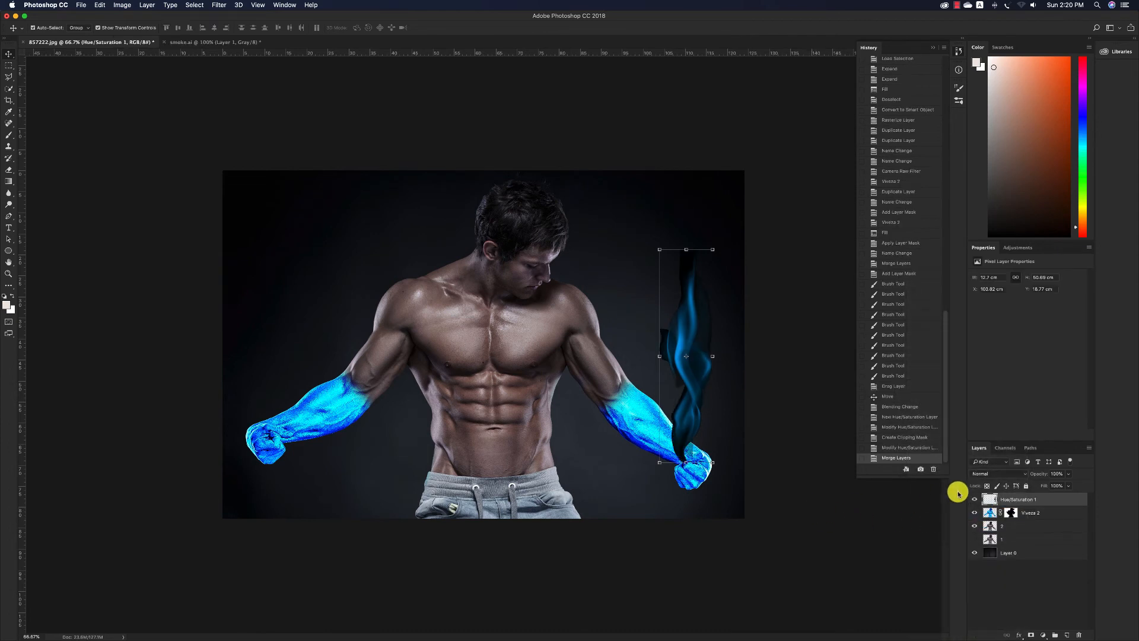
left_click(986, 473)
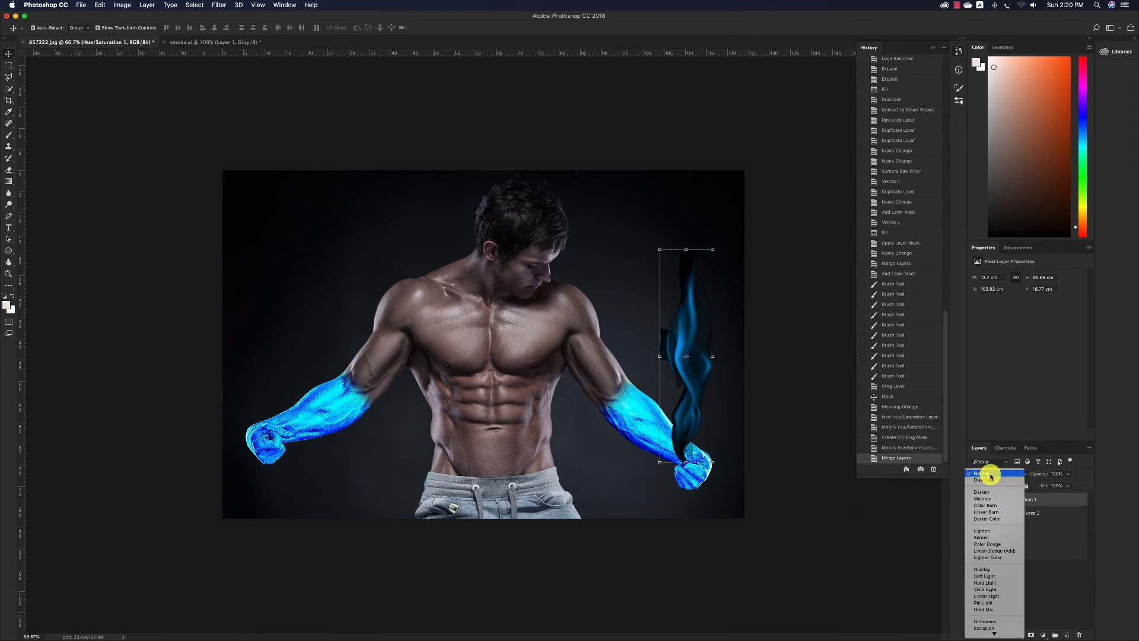
left_click(983, 537)
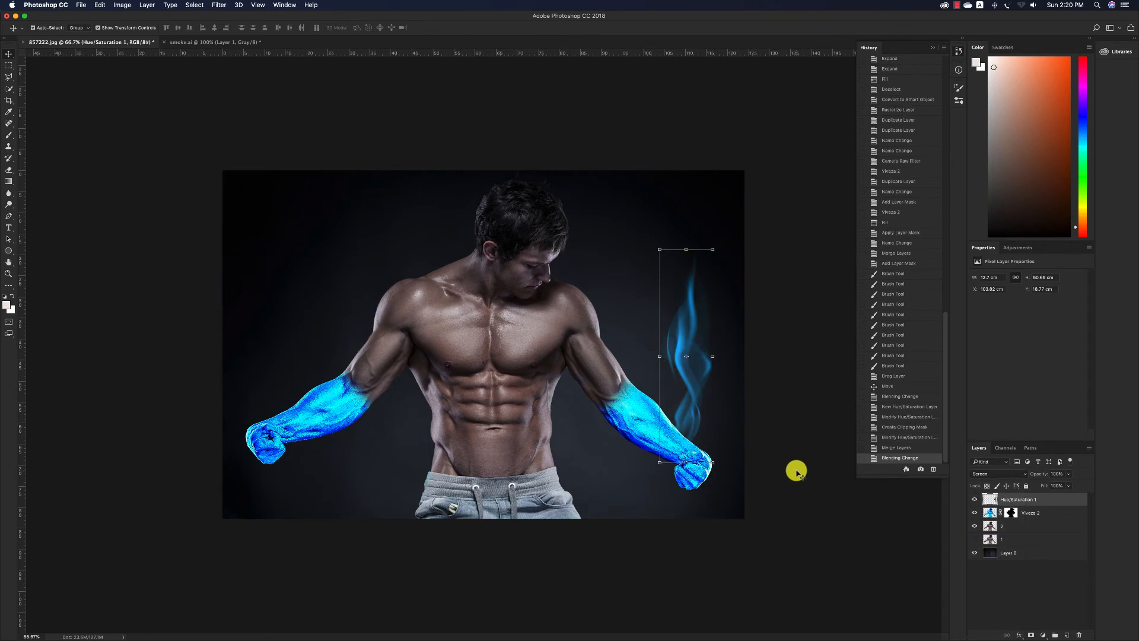
left_click_drag(703, 400, 715, 401)
left_click(696, 388)
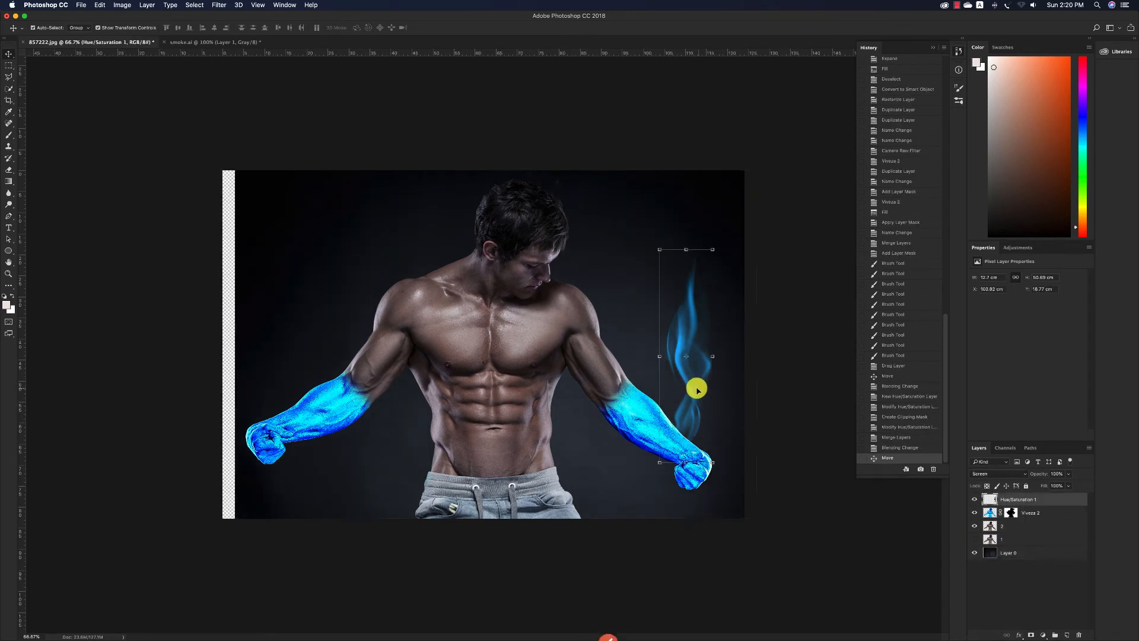
key("super+z")
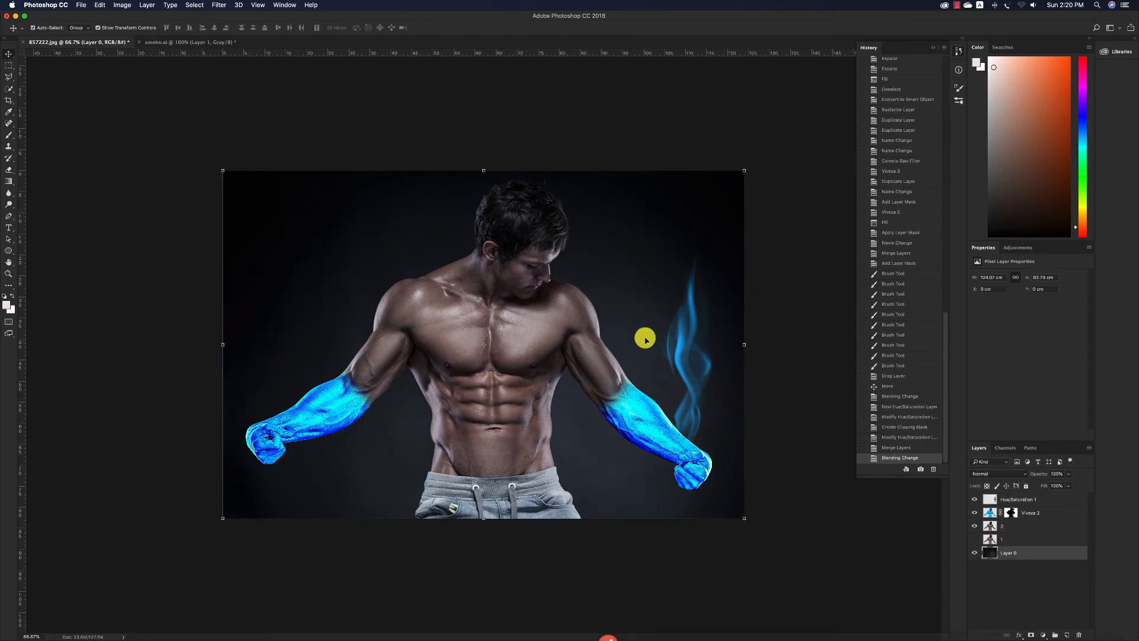
- Duplicate the blue smoke layer and place the copy above the fist on the image's left side
left_click(684, 335)
left_click_drag(688, 340, 276, 336)
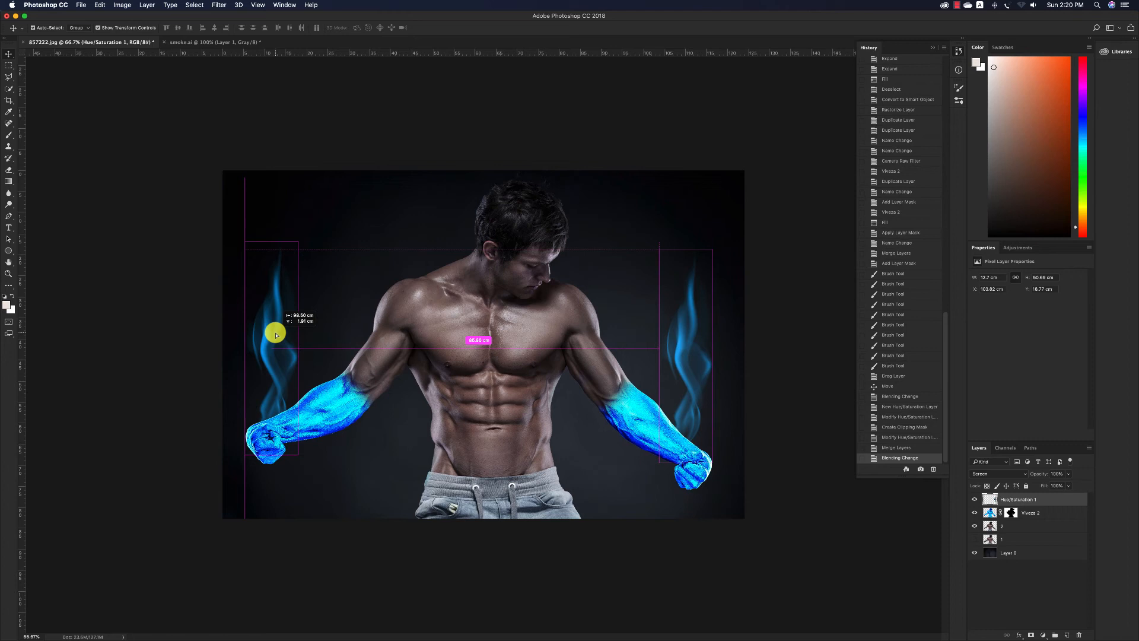
left_click_drag(275, 336, 283, 337)
- Trace a closed, curved tapering stripe with the Pen tool along the abs on the image's right side and convert it to a selection
key("z")
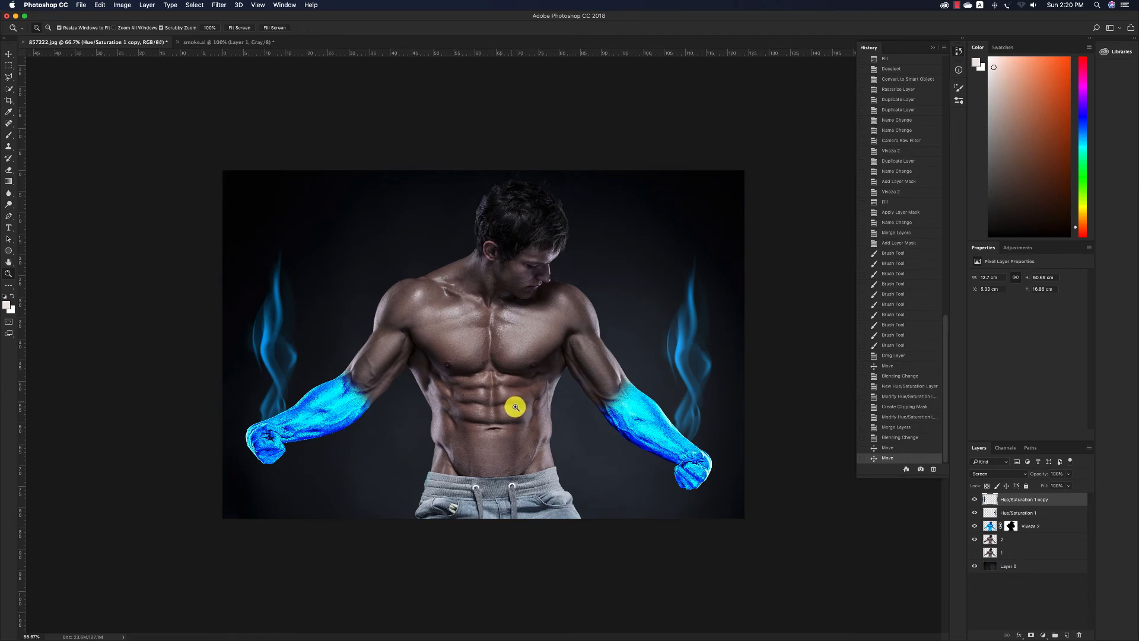
left_click_drag(516, 407, 536, 430)
key("p")
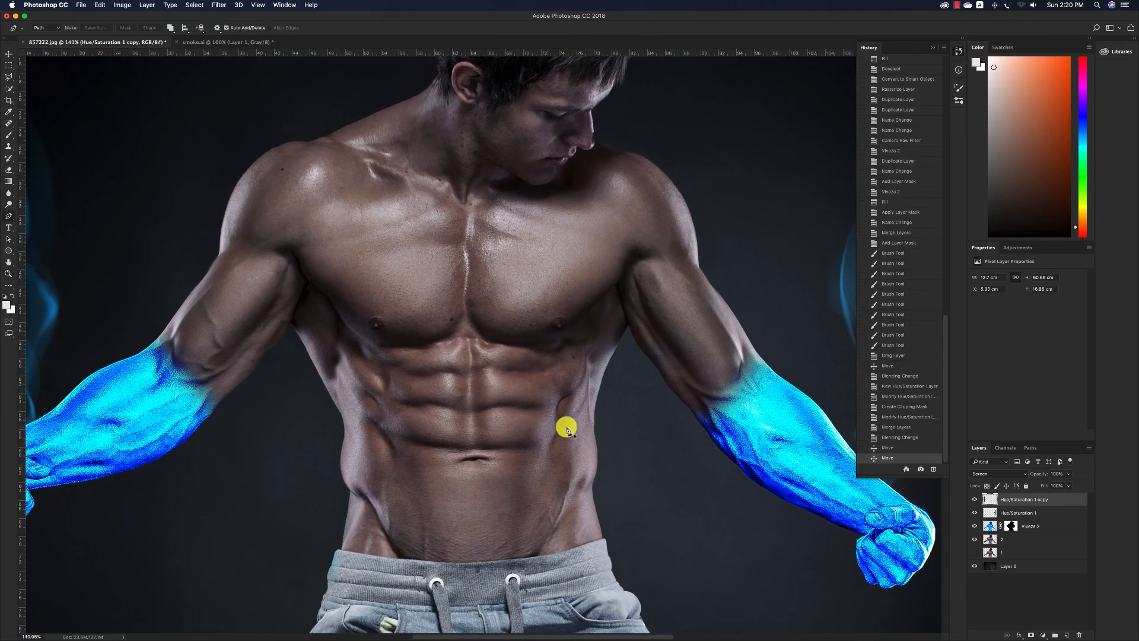
left_click(587, 357)
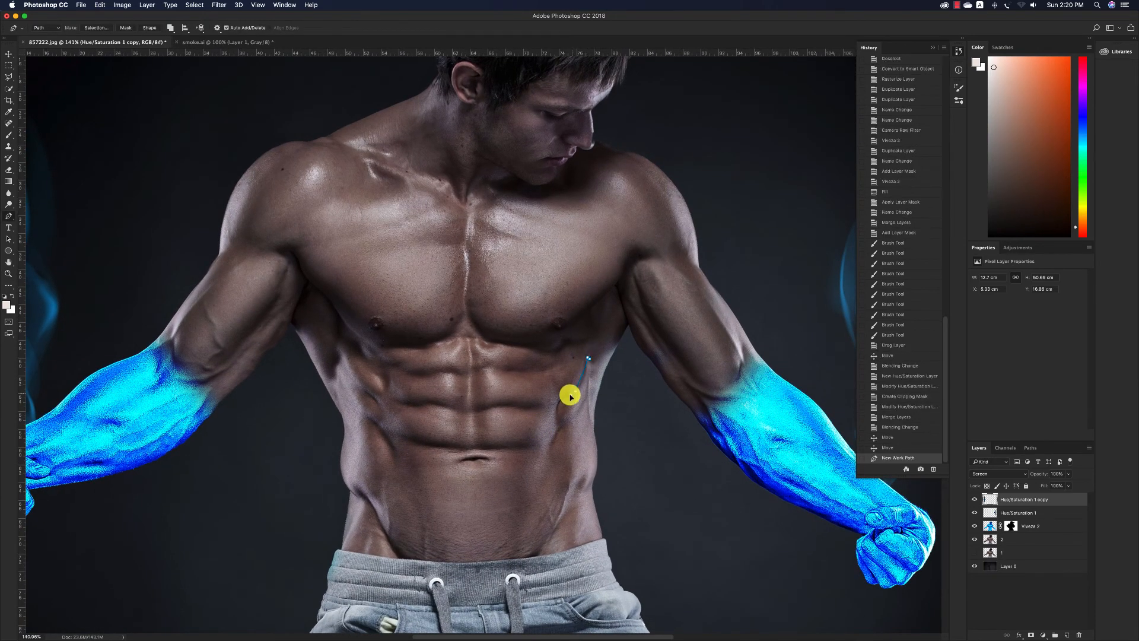
left_click_drag(562, 399, 562, 400)
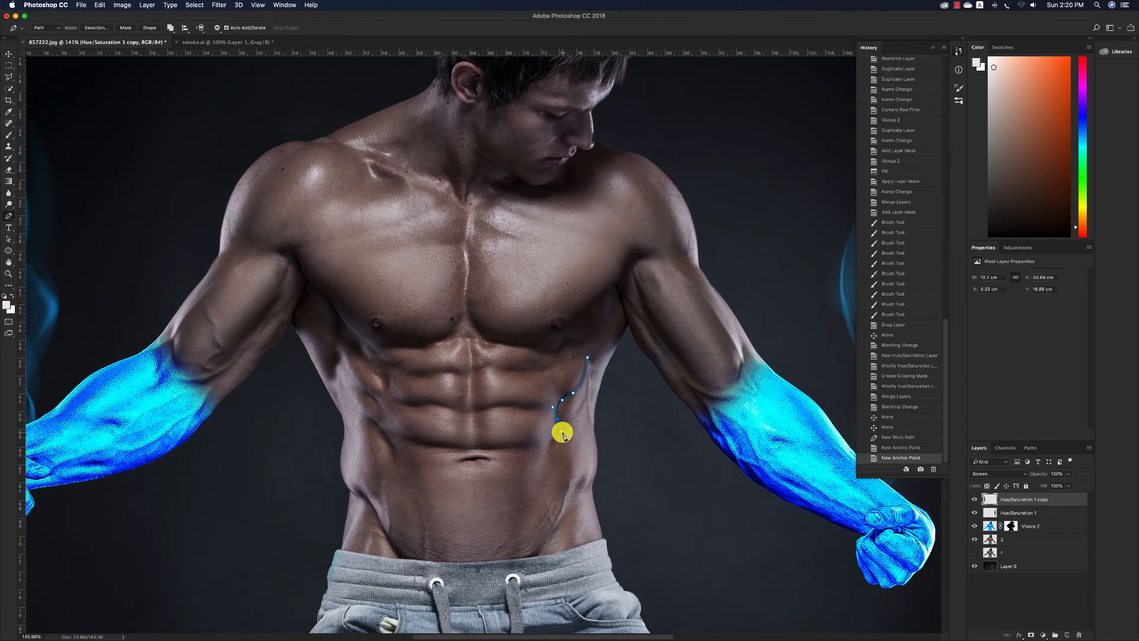
left_click(562, 430)
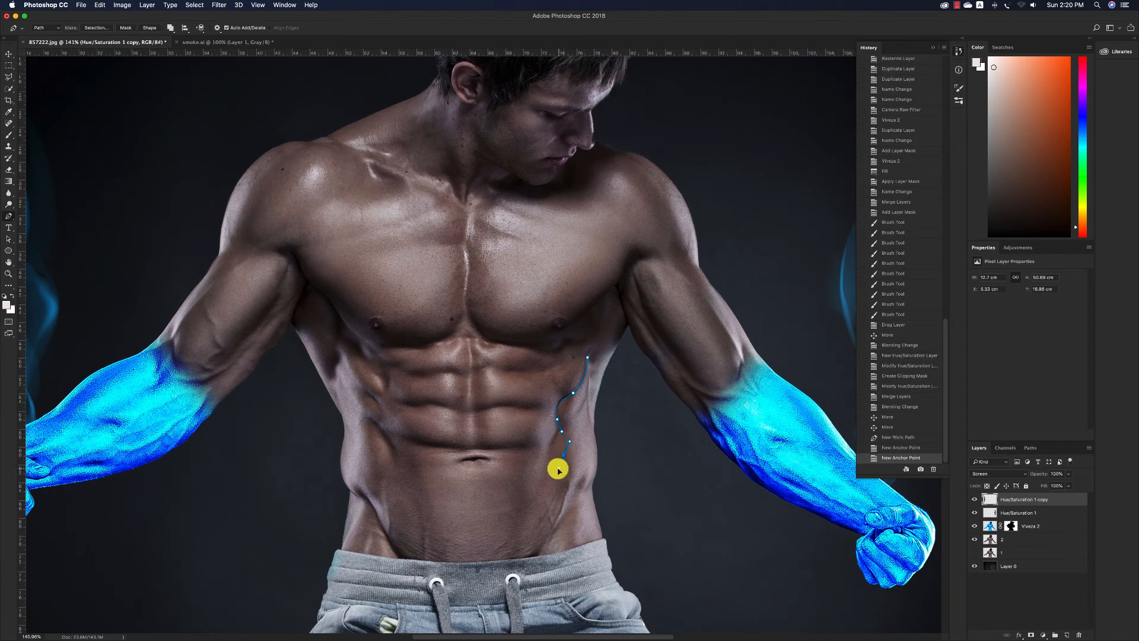
left_click_drag(558, 468, 591, 367)
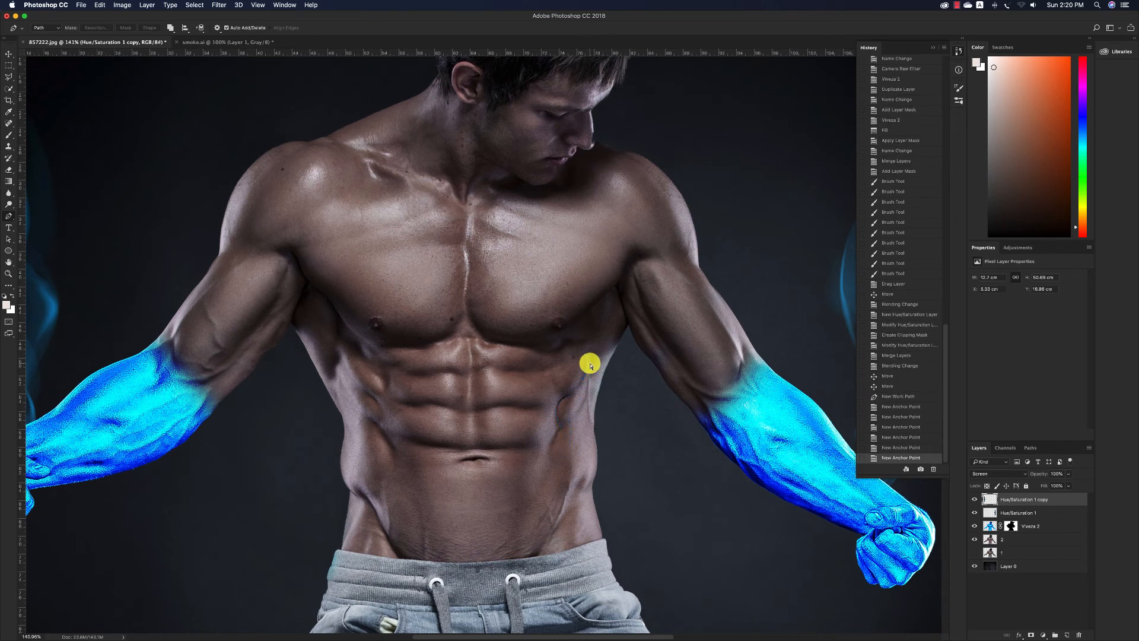
key("super+z")
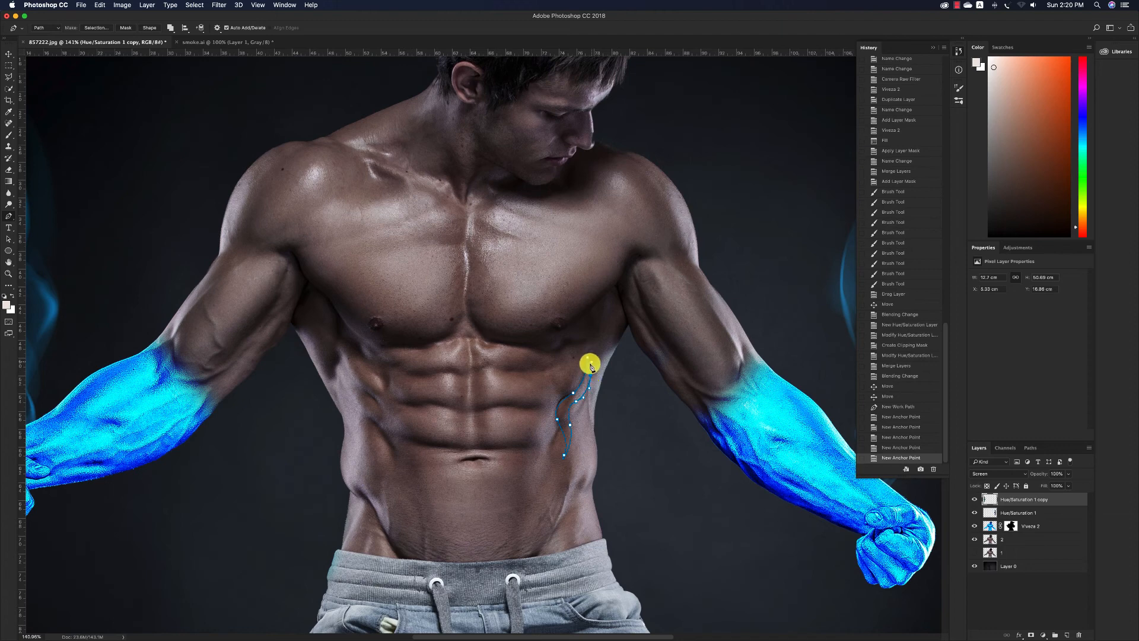
key("super+Return")
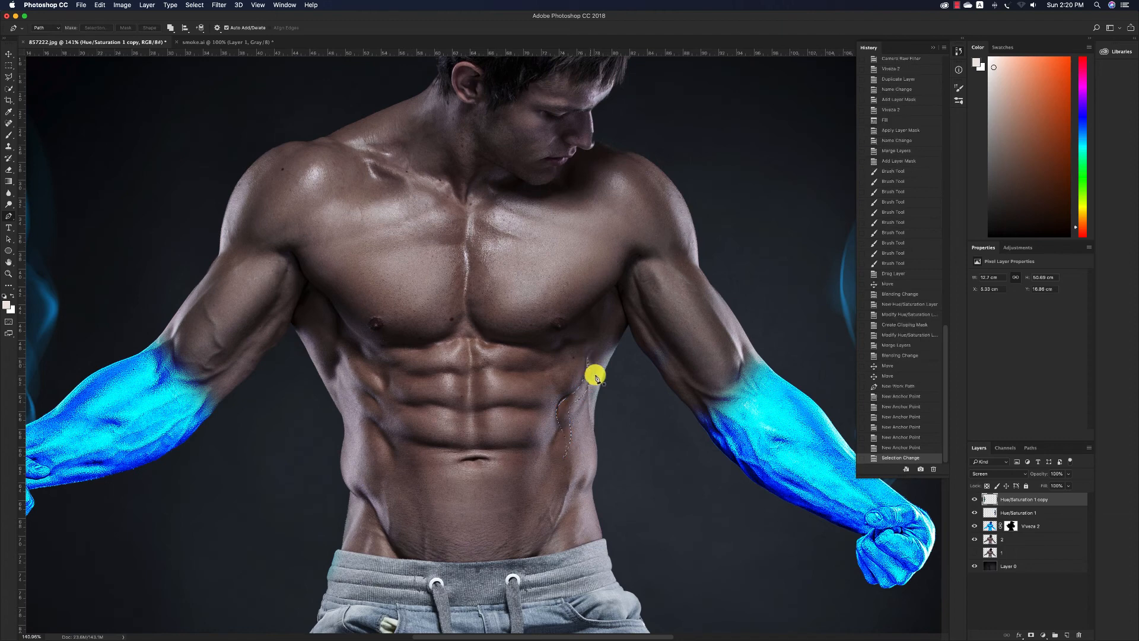
key("m")
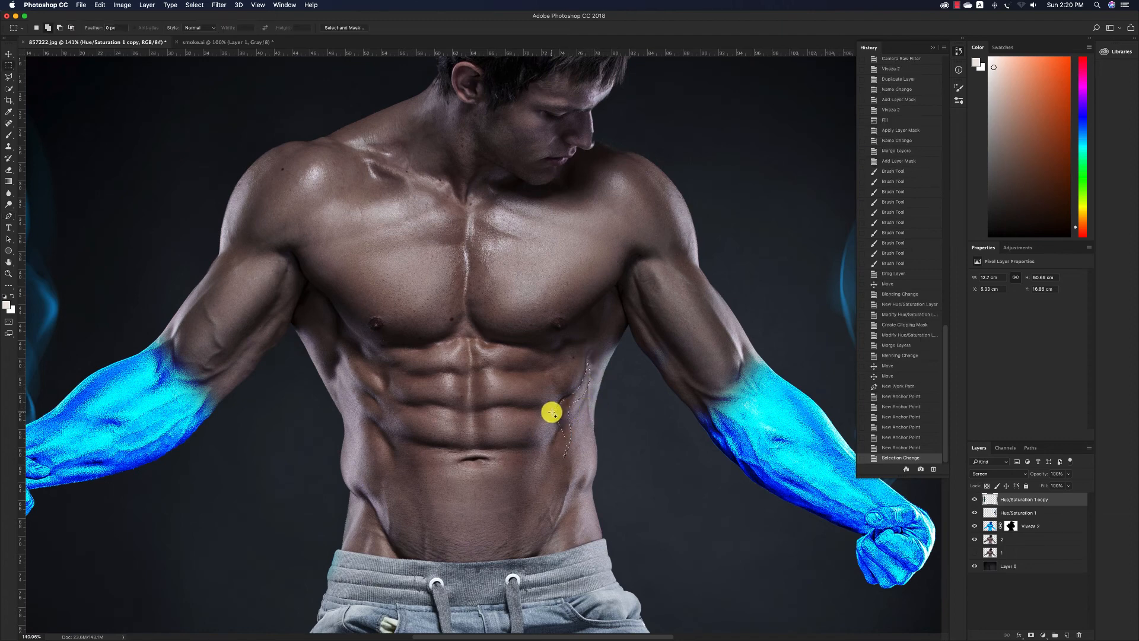
right_click(577, 401)
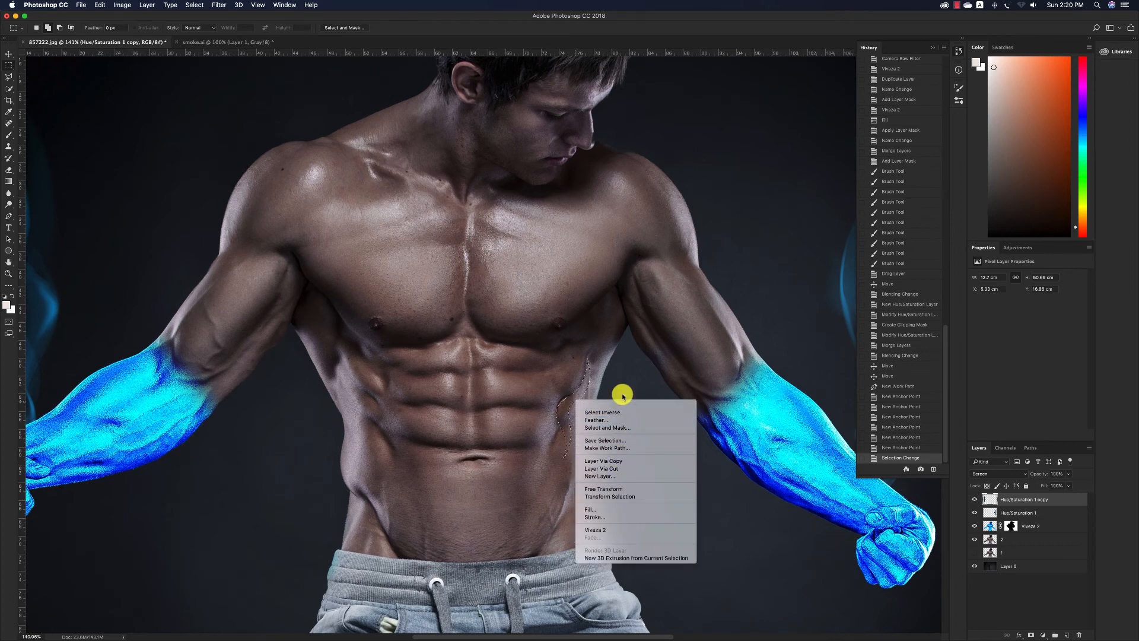
left_click(9, 54)
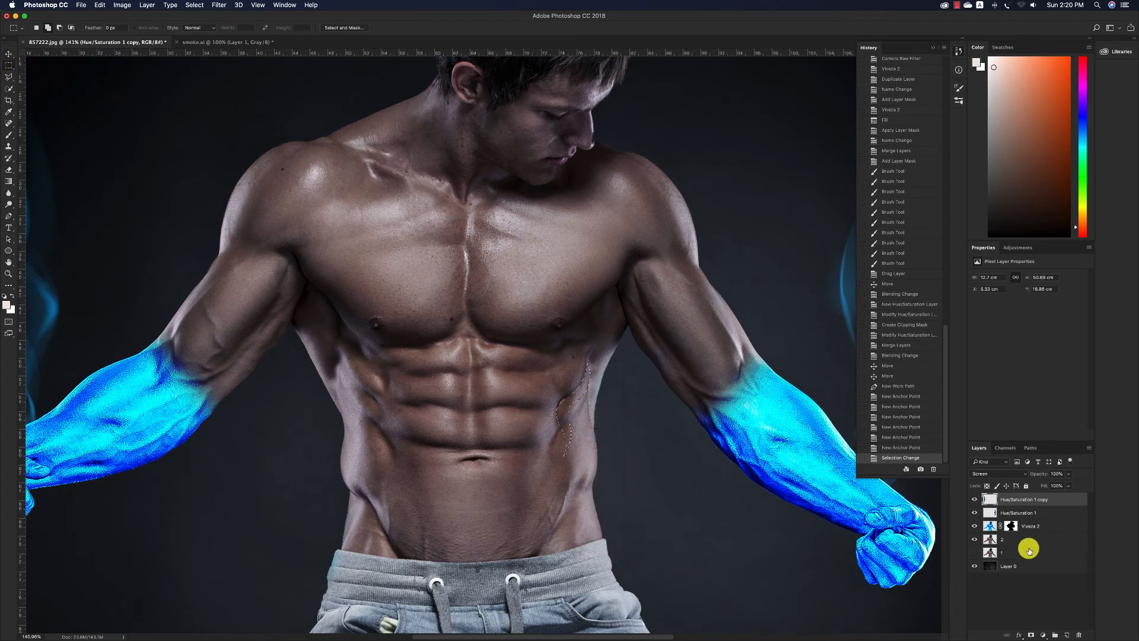
- Erase the Viveza 2 layer mask to white inside the stripe selection to reveal the blue effect, and deselect
left_click(1010, 526)
key("BackSpace")
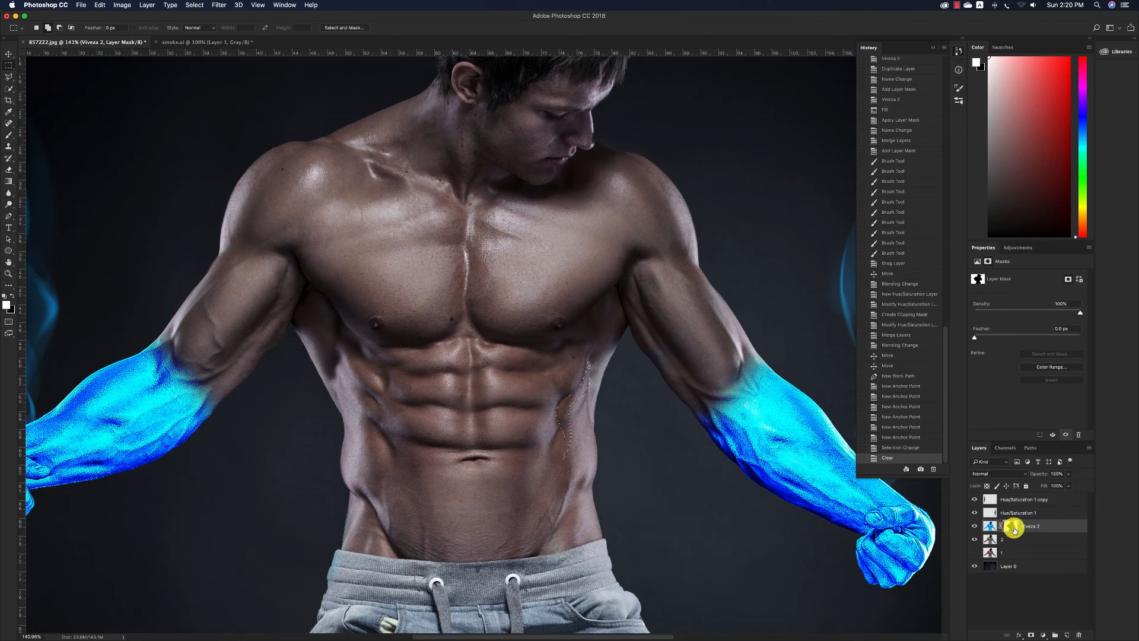
key("e")
left_click(574, 430)
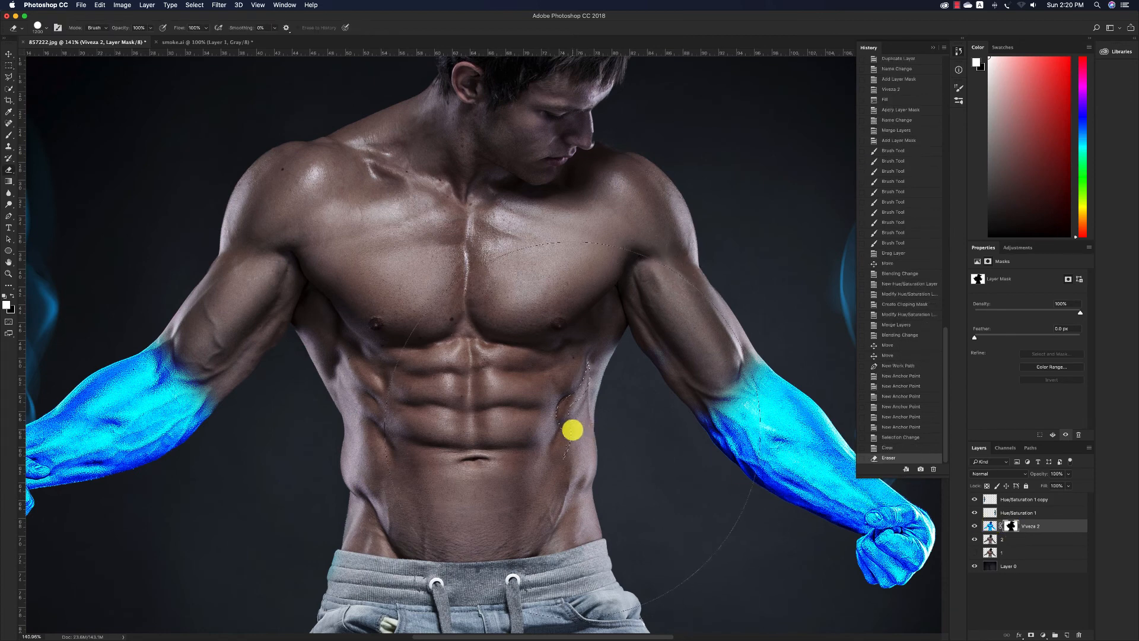
key("x")
left_click(573, 429)
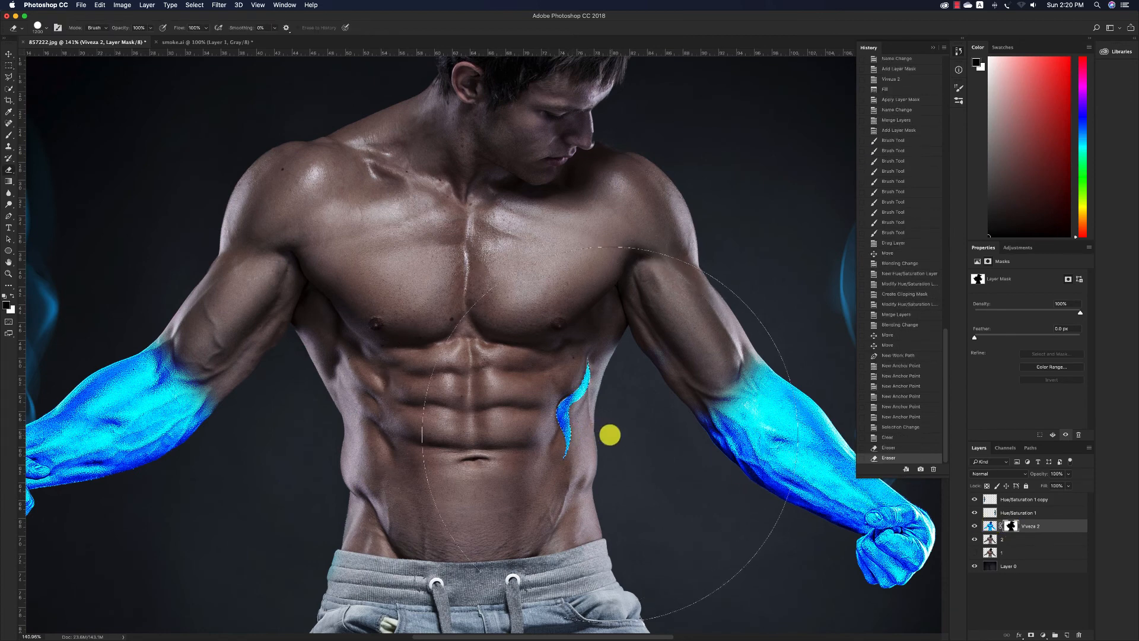
key("super+d")
key("v")
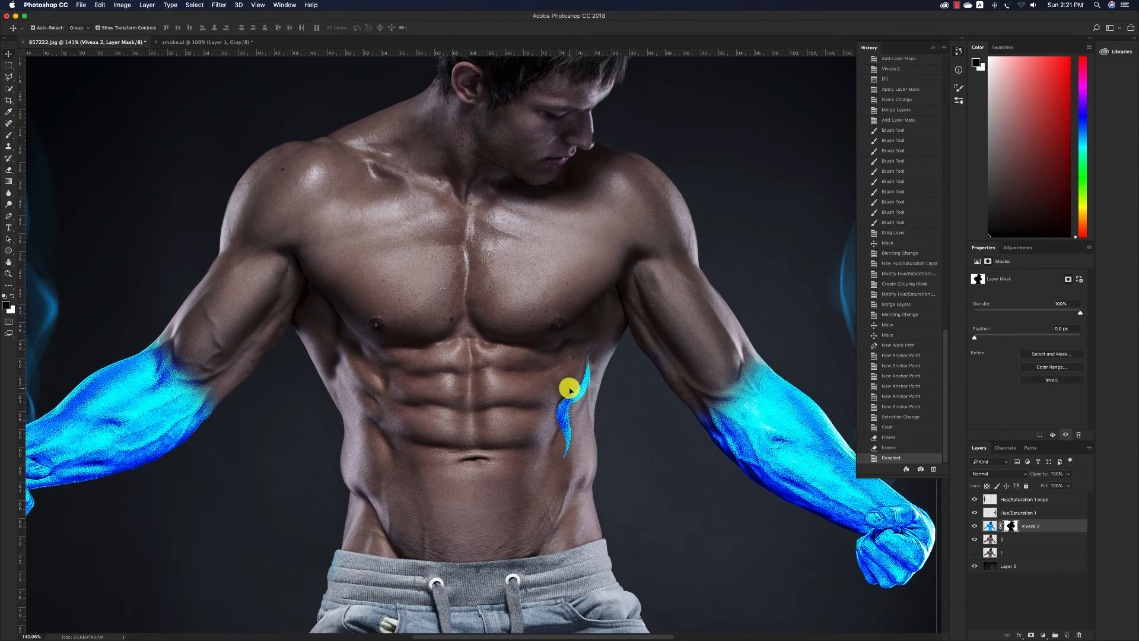
- Bring back the stripe selection, fill it with white on a new layer above Viveza 2, and deselect
key("super+z")
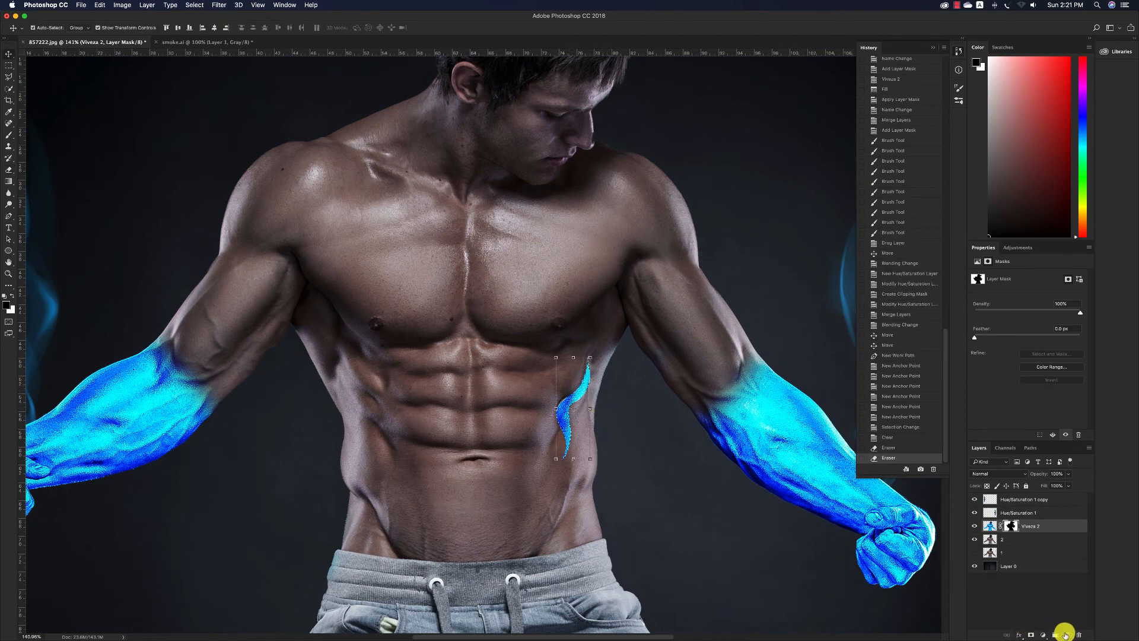
left_click(1066, 634)
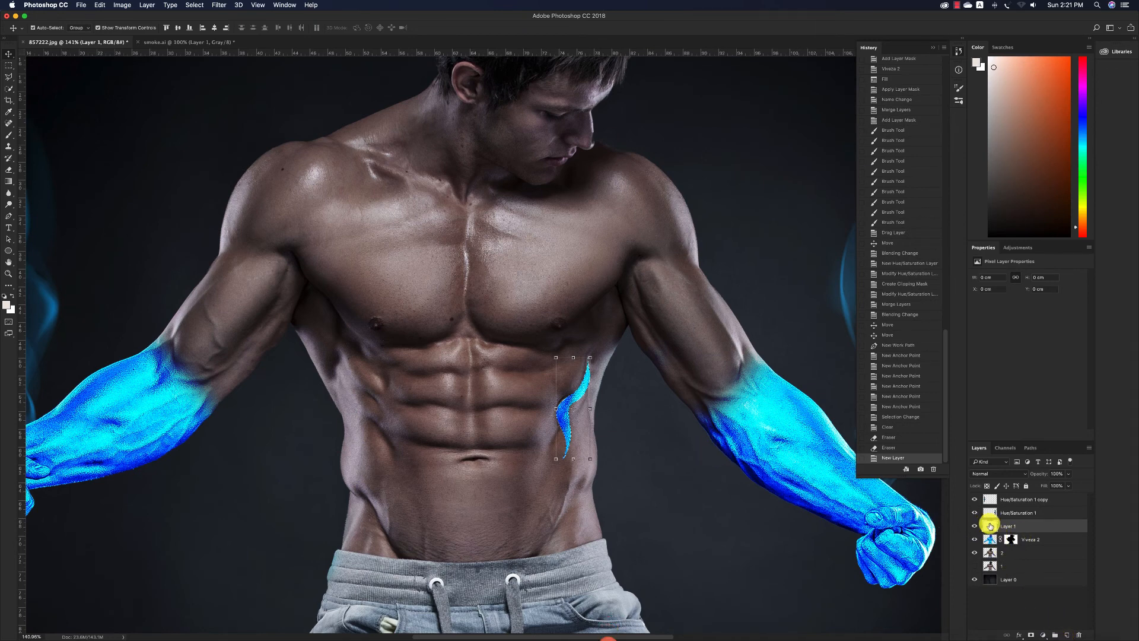
key("alt+BackSpace")
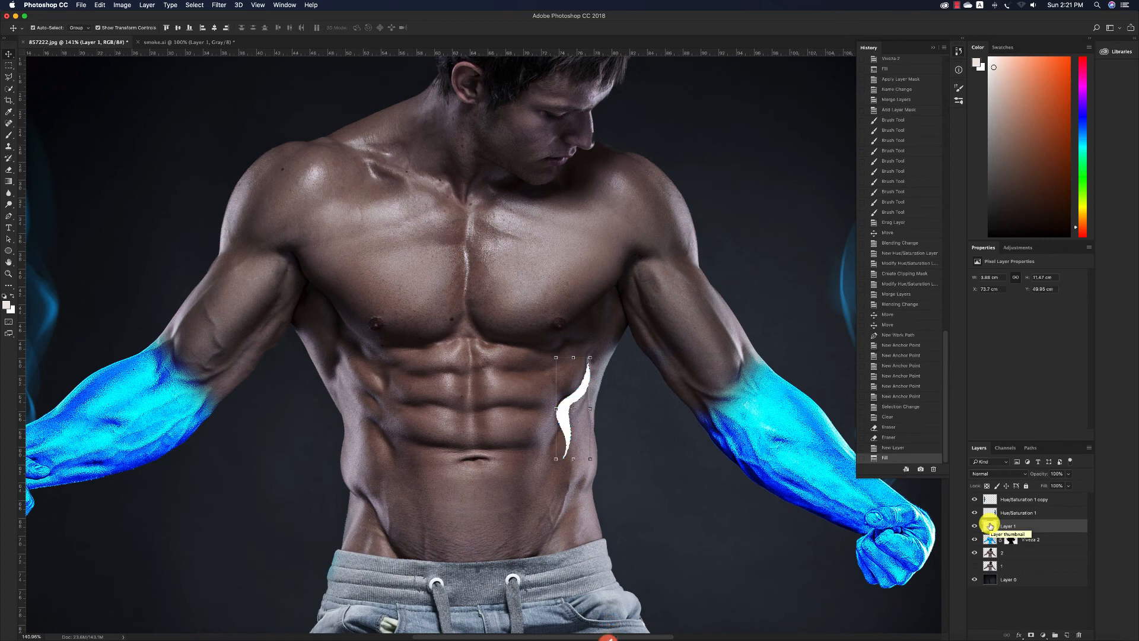
key("super+d")
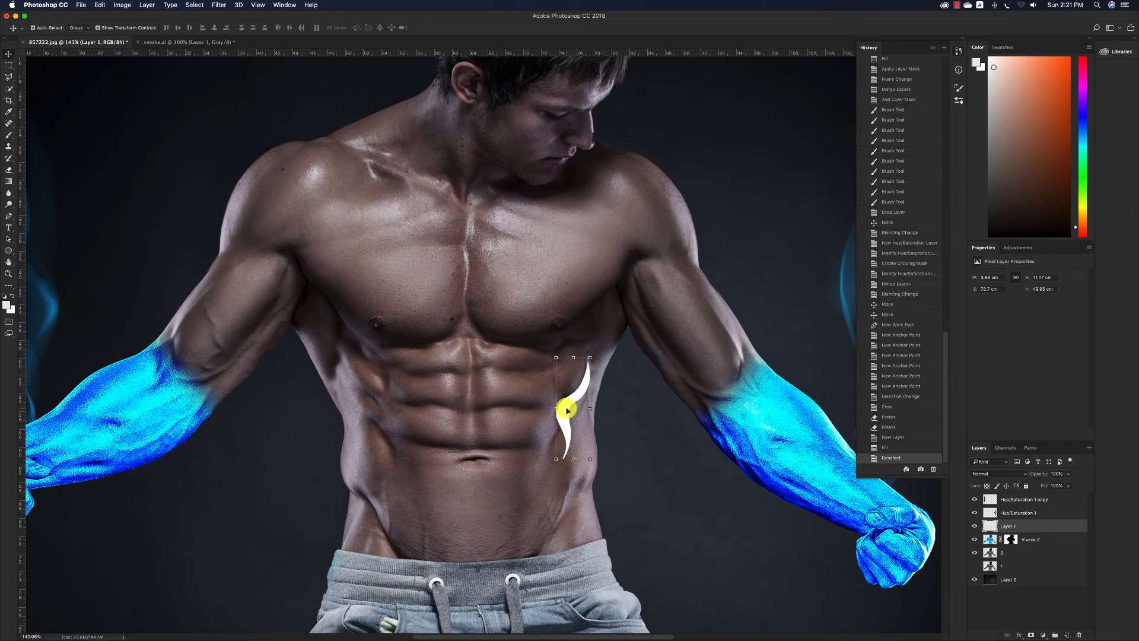
- Move the white stripe to the opposite side of the abs and flip it horizontally
left_click_drag(565, 410, 384, 409)
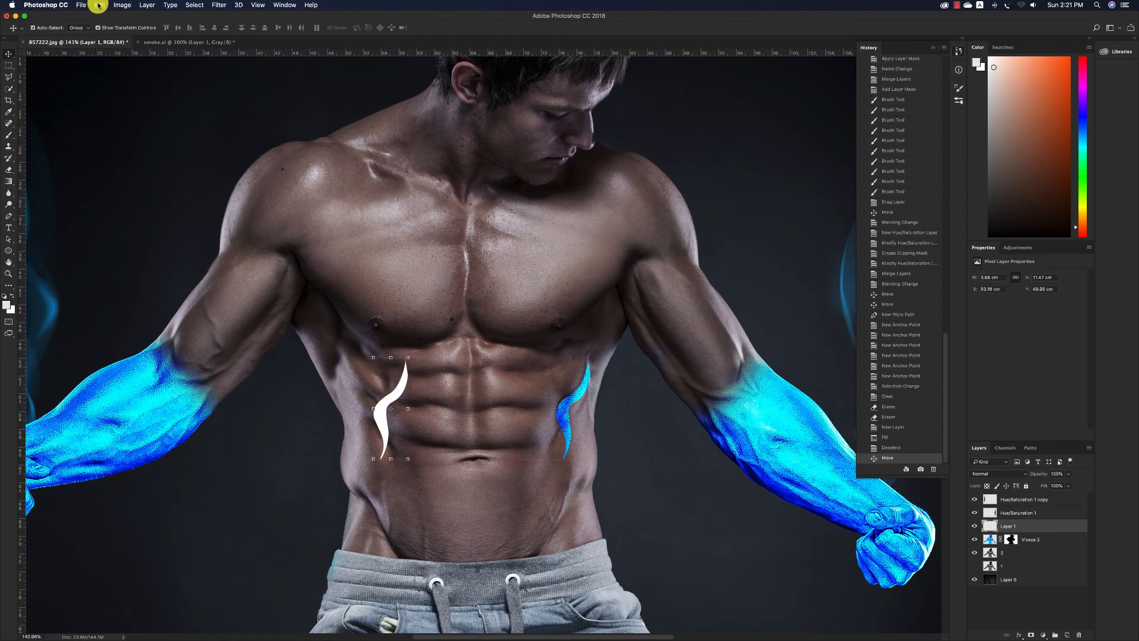
left_click(99, 6)
mouse_move(198, 203)
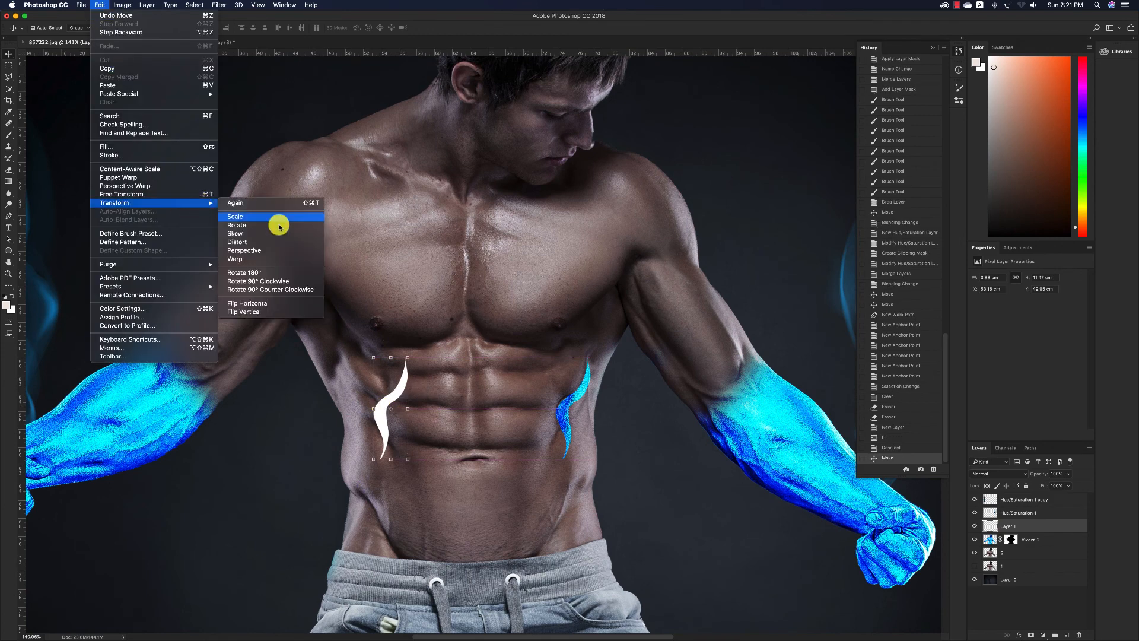
left_click(286, 303)
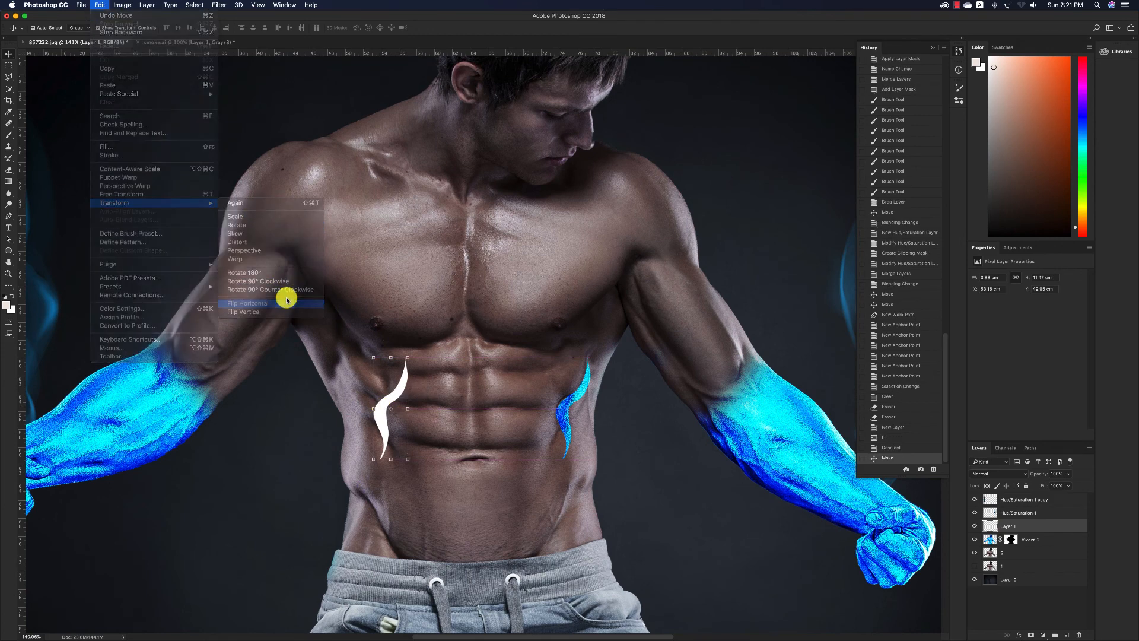
- Load the white stripe from Layer 1 as a selection, paint the Viveza 2 layer mask white inside it, and deselect
left_click(1011, 538)
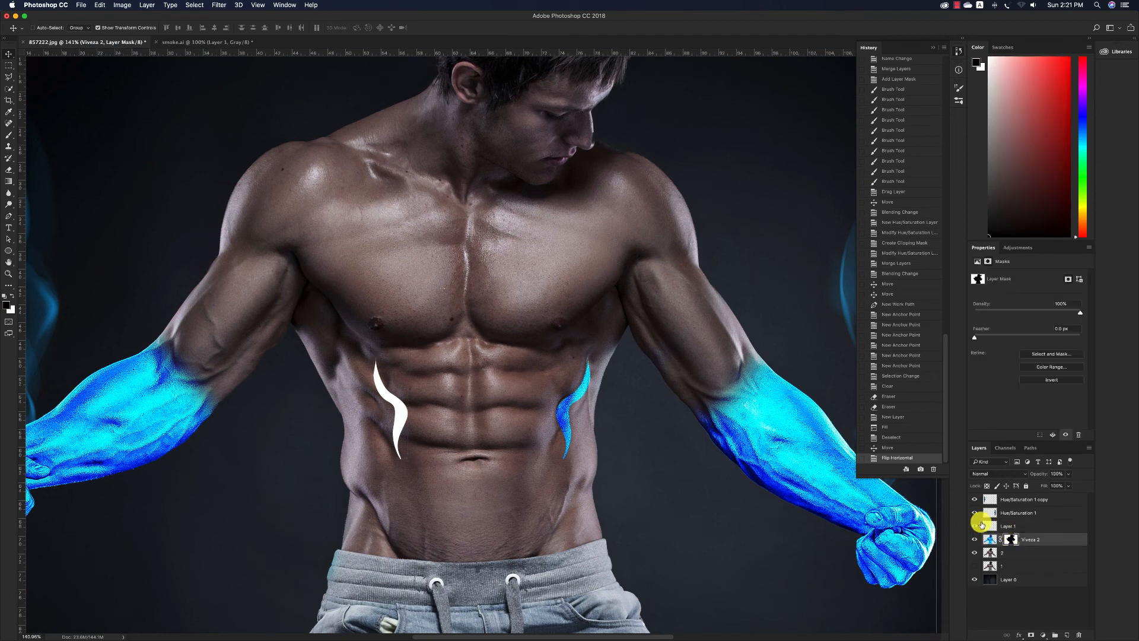
left_click(990, 526, "super")
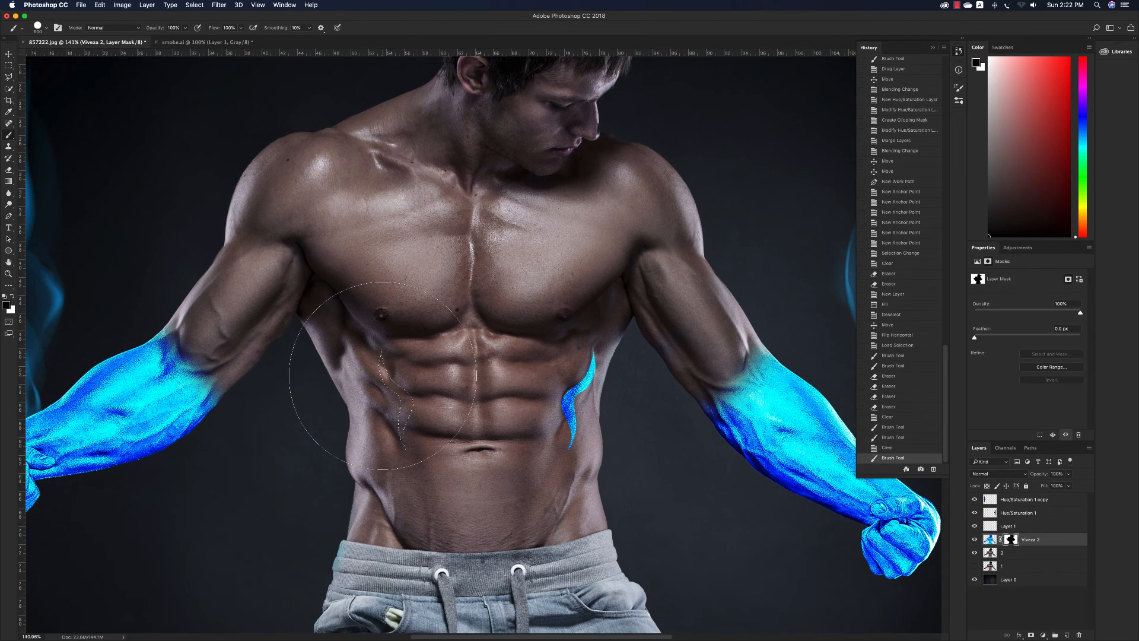
key("x")
left_click_drag(383, 375, 423, 450)
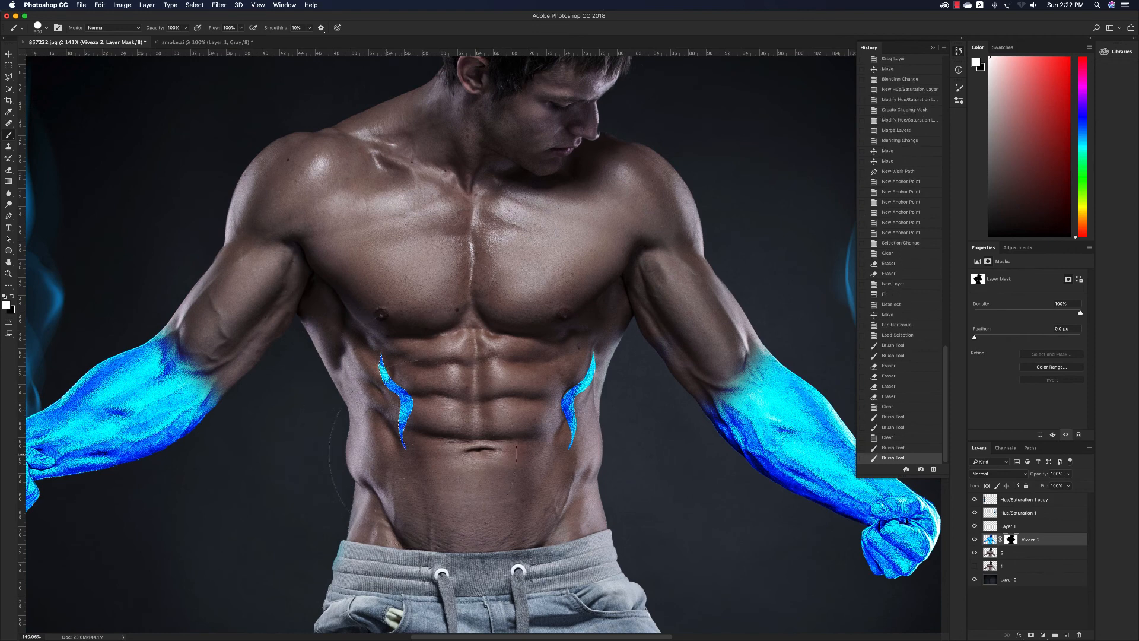
key("super+d")
key("z")
left_click(518, 429, "alt")
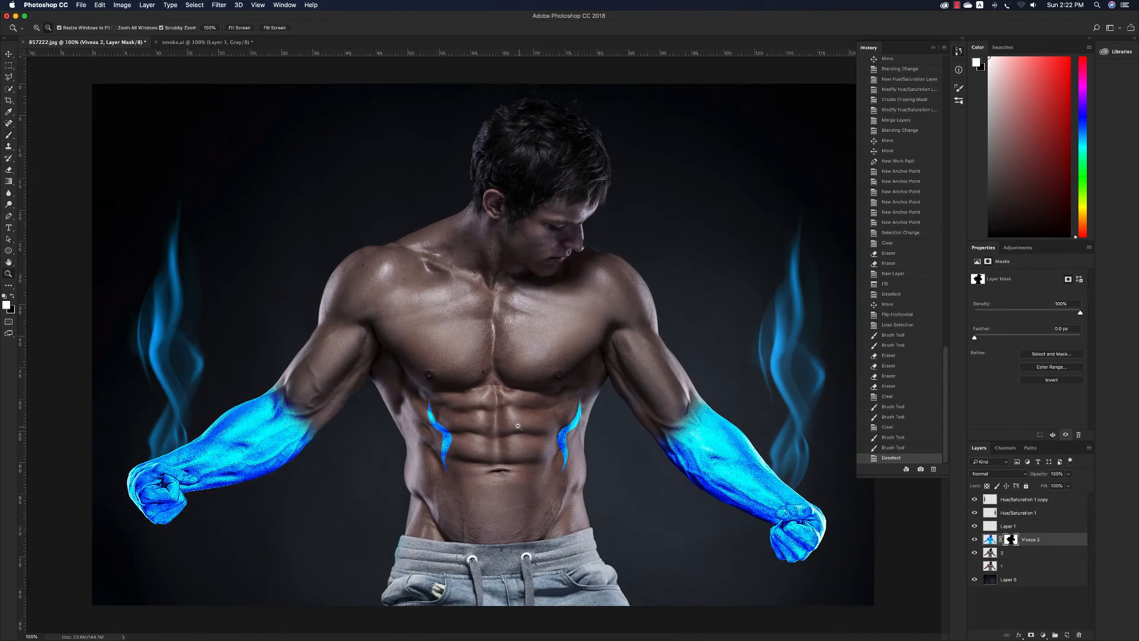
left_click(515, 427, "alt")
left_click(530, 434, "alt")
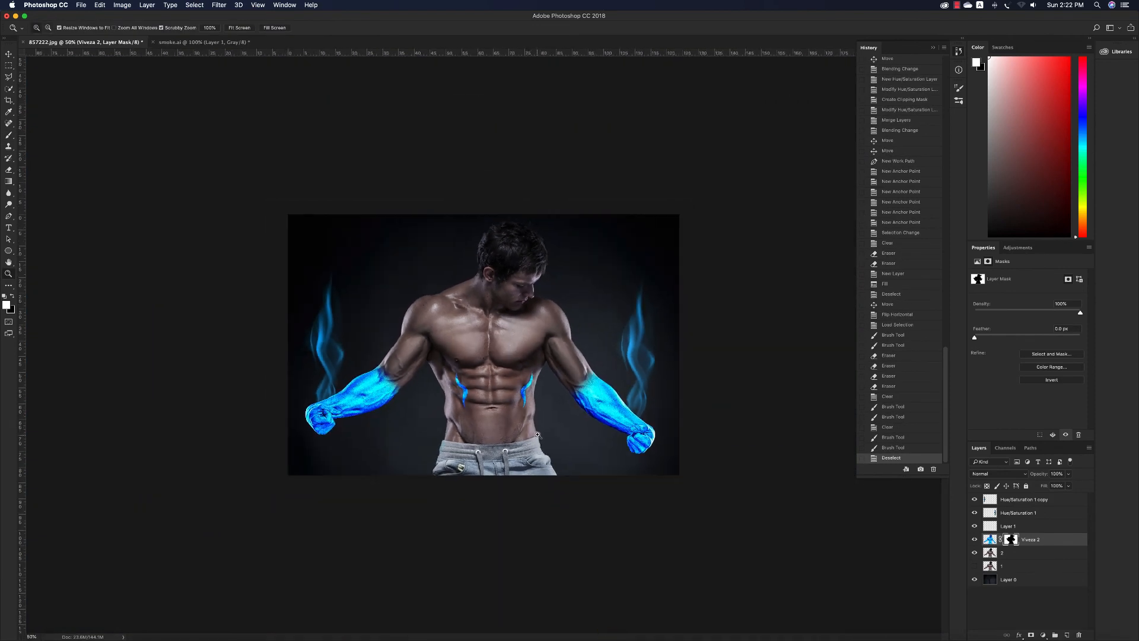
key("v")
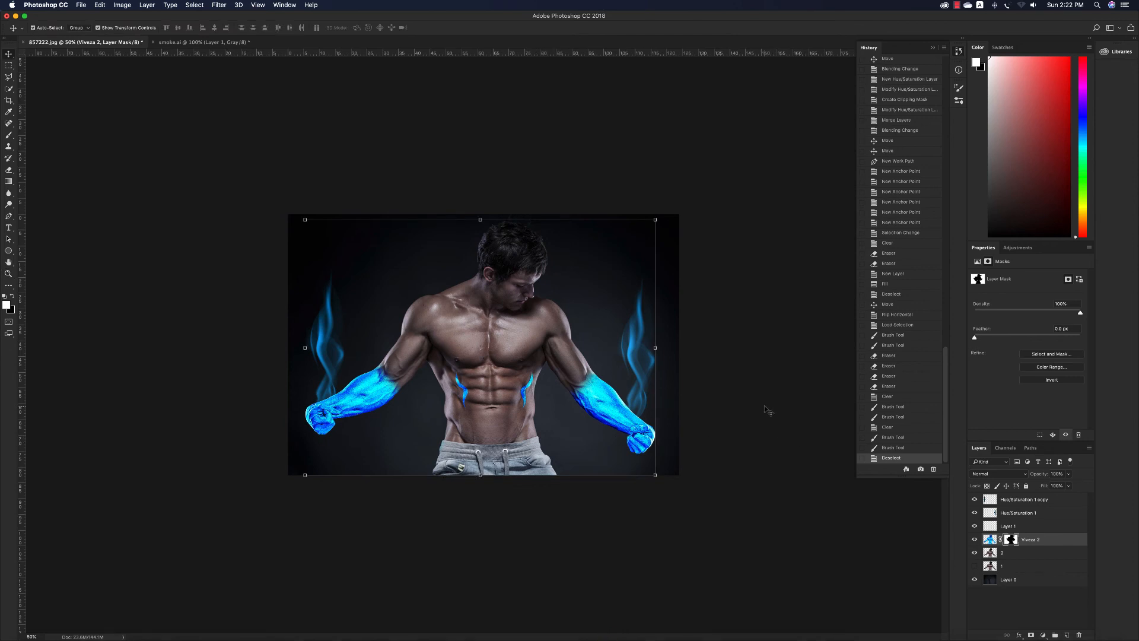
left_click(769, 411)
left_click_drag(521, 363, 532, 378)
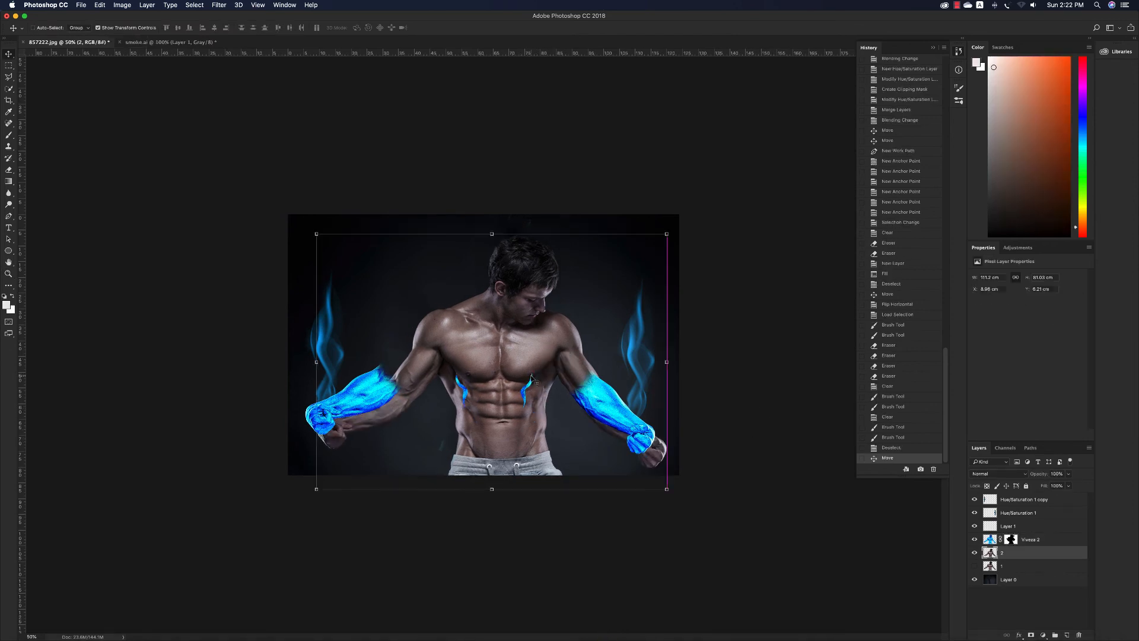
key("super+z")
left_click(683, 382)
- Paint the Viveza 2 layer mask white with a small brush along the man's eye to reveal the blue effect
key("z")
left_click_drag(582, 337, 587, 343)
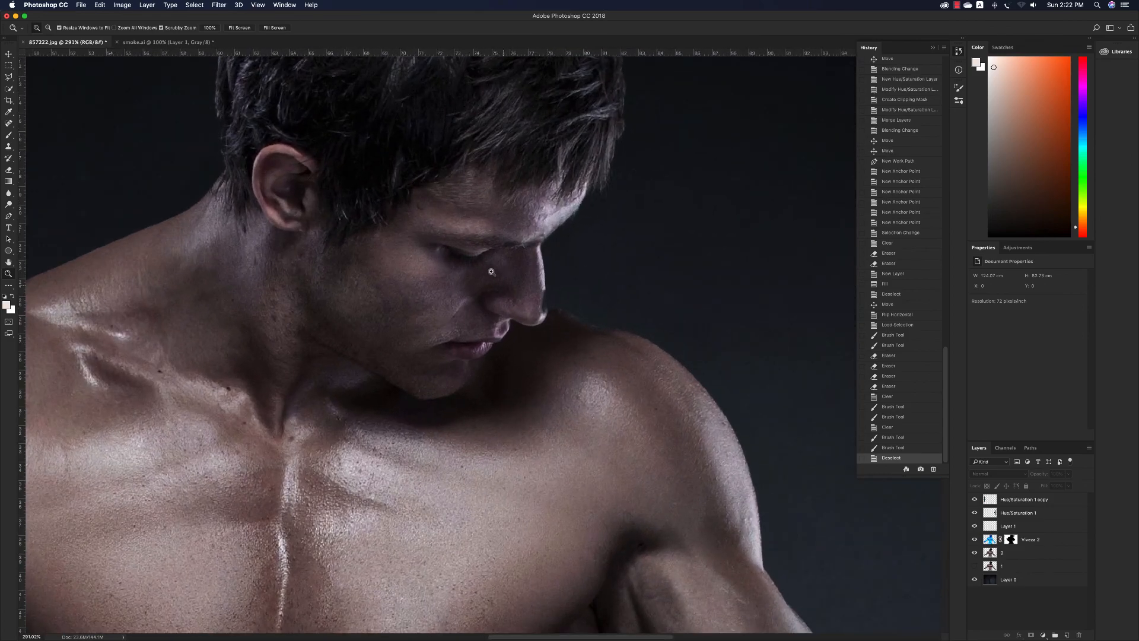
left_click_drag(492, 271, 532, 313)
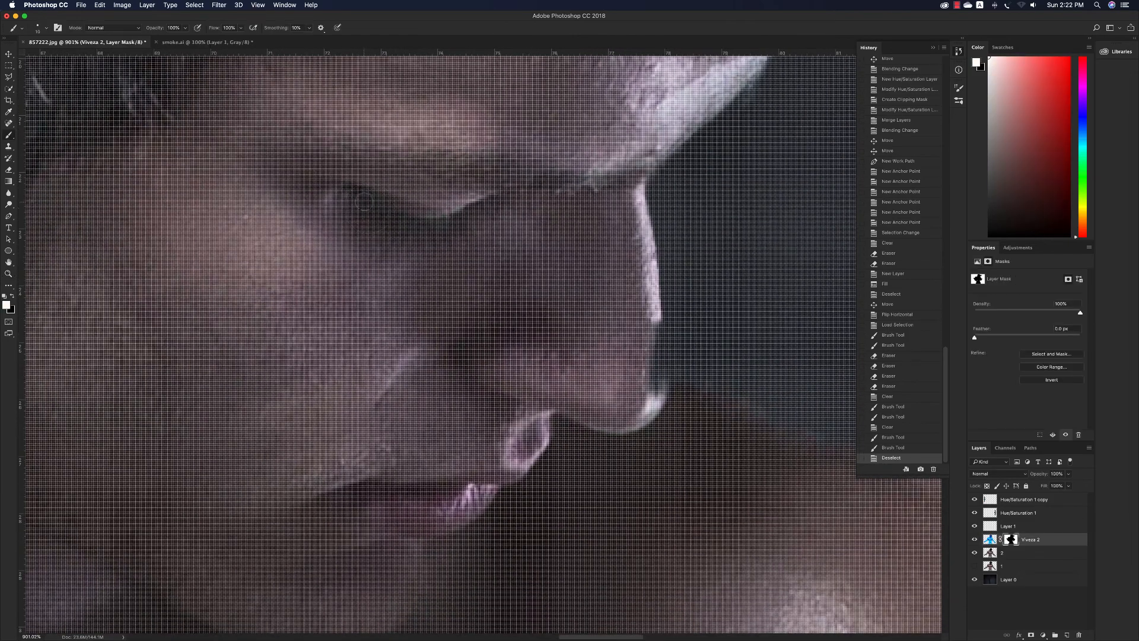
left_click_drag(426, 209, 453, 207)
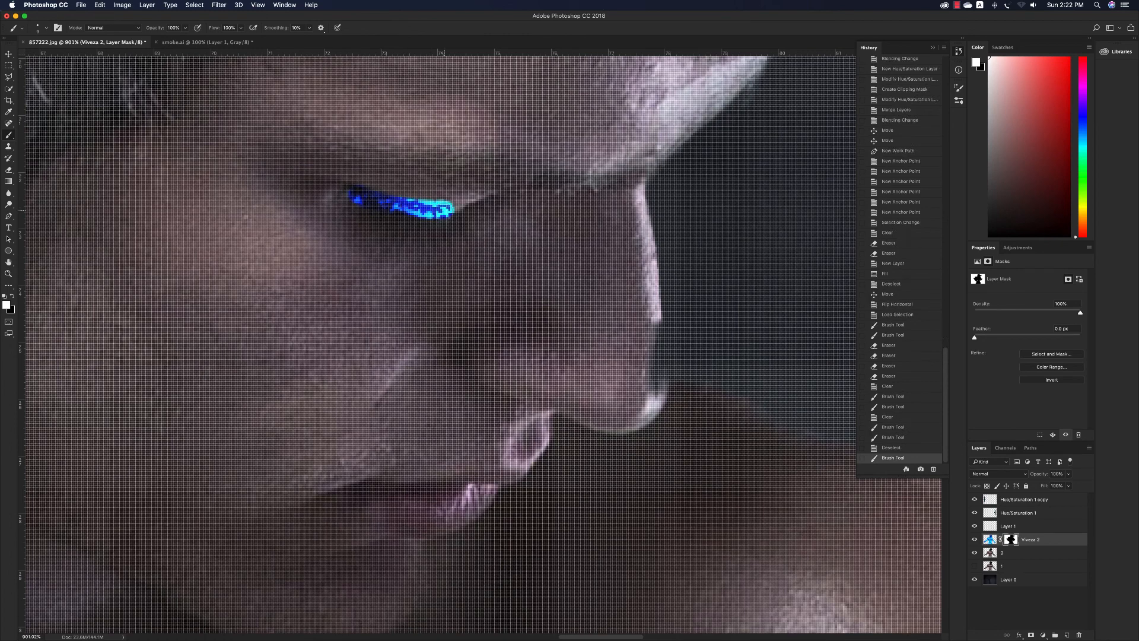
key("super+z")
mouse_move(357, 202)
left_mouse_down()
mouse_move(417, 222)
mouse_move(485, 209)
left_mouse_up()
key("z")
left_click(408, 235, "alt")
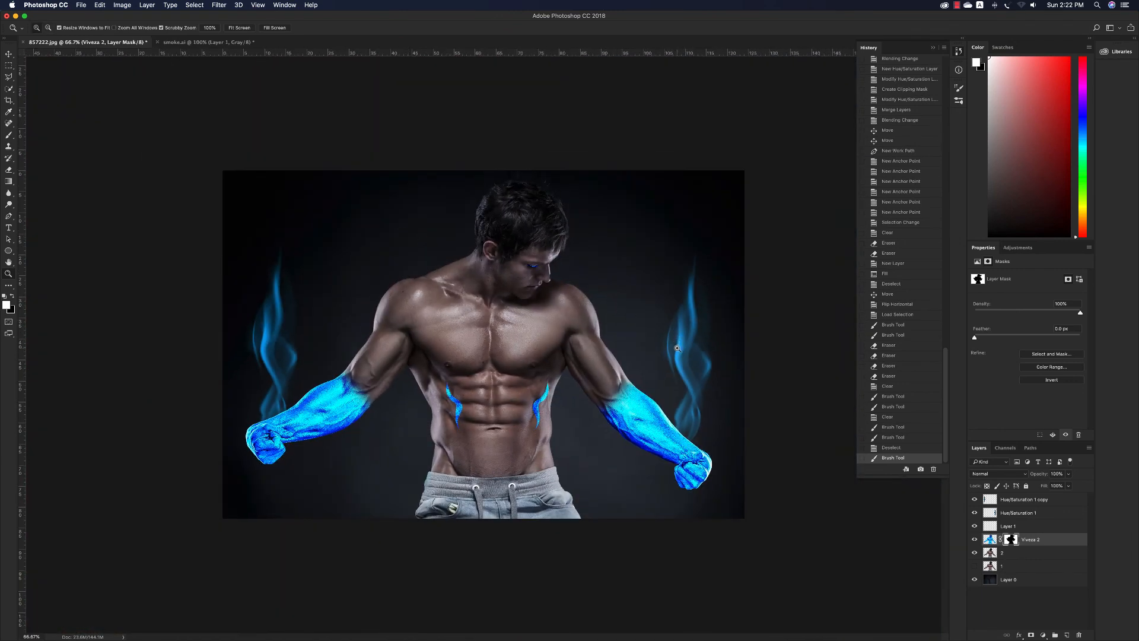
left_click(605, 388, "alt")
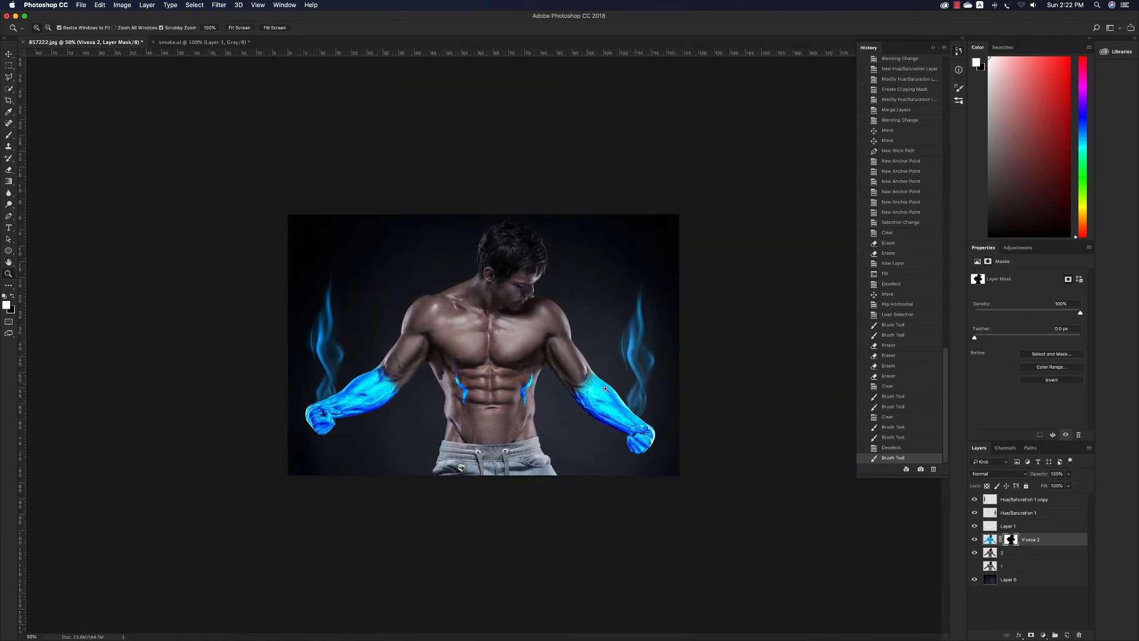
left_click_drag(534, 352, 556, 367)
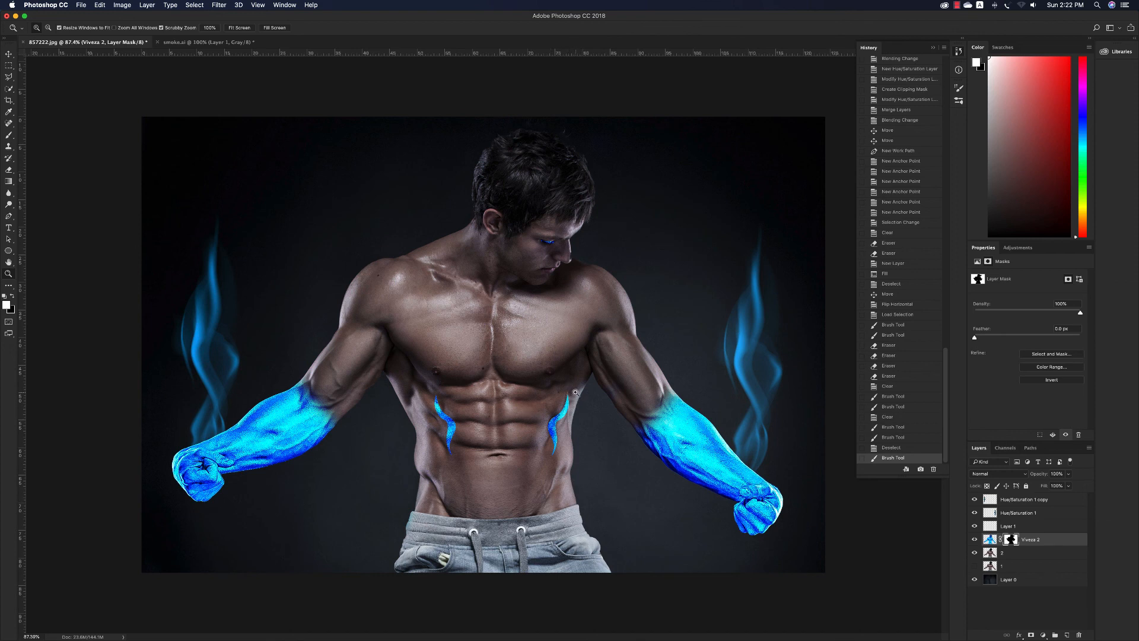
- Move the smoke above each fist slightly outward, shifting the one on the image's right side down and the other slightly up
key("v")
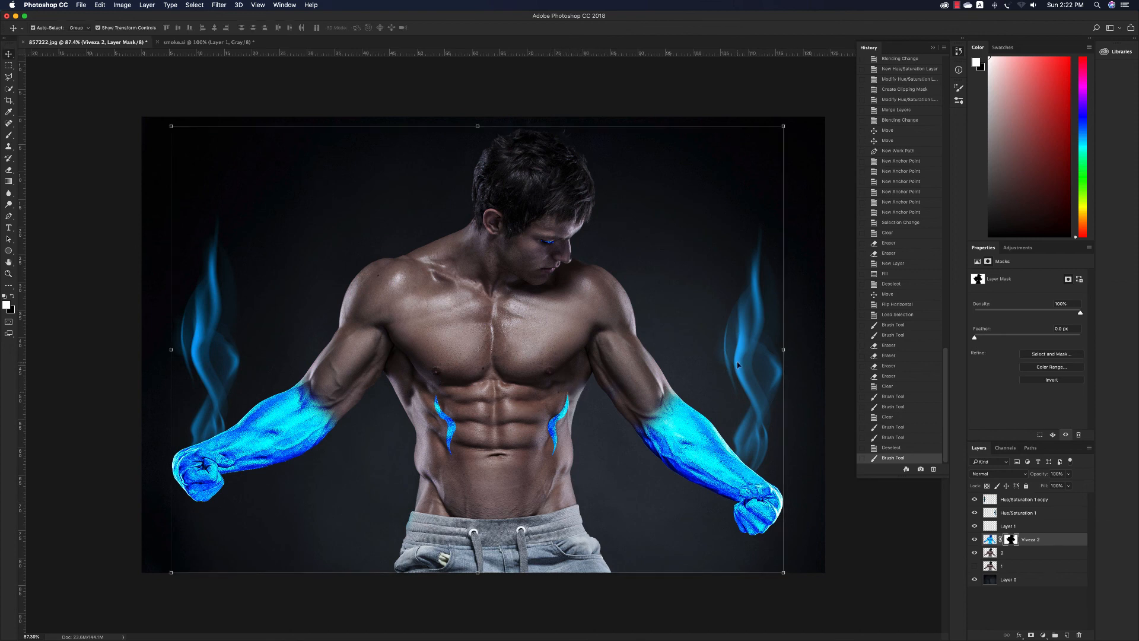
left_click_drag(738, 365, 771, 396)
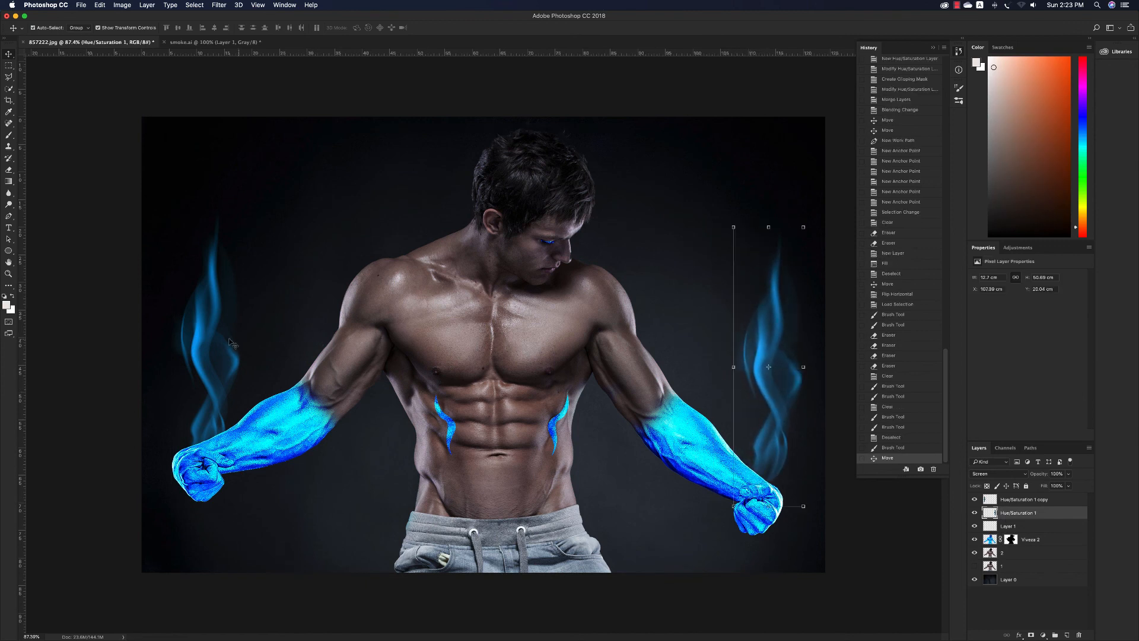
left_click_drag(232, 343, 195, 330)
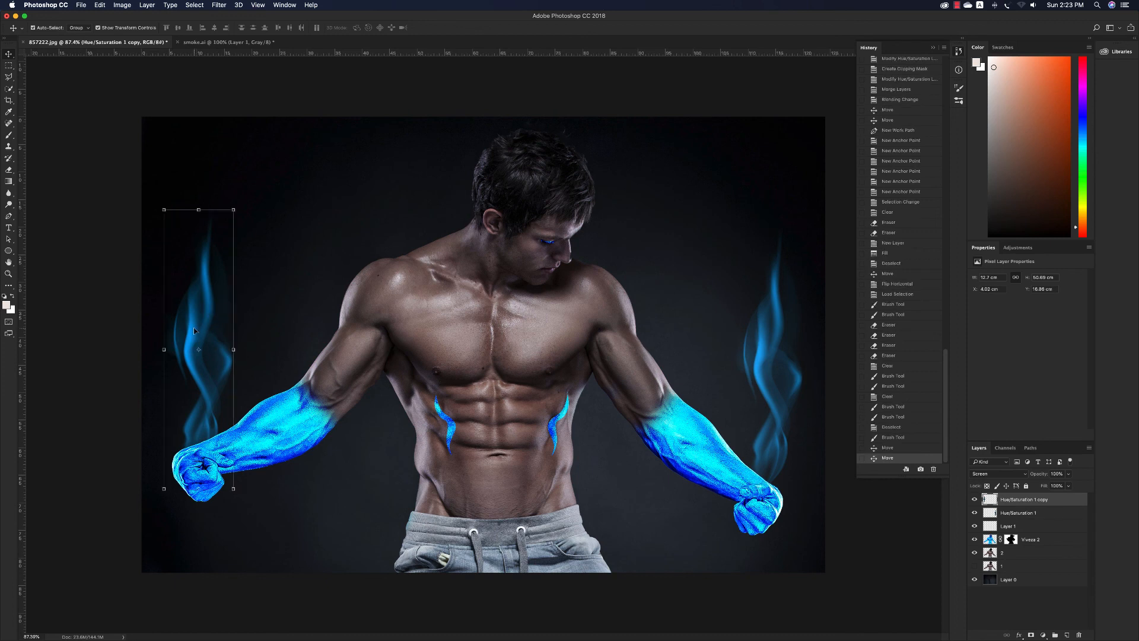
left_click(102, 97)
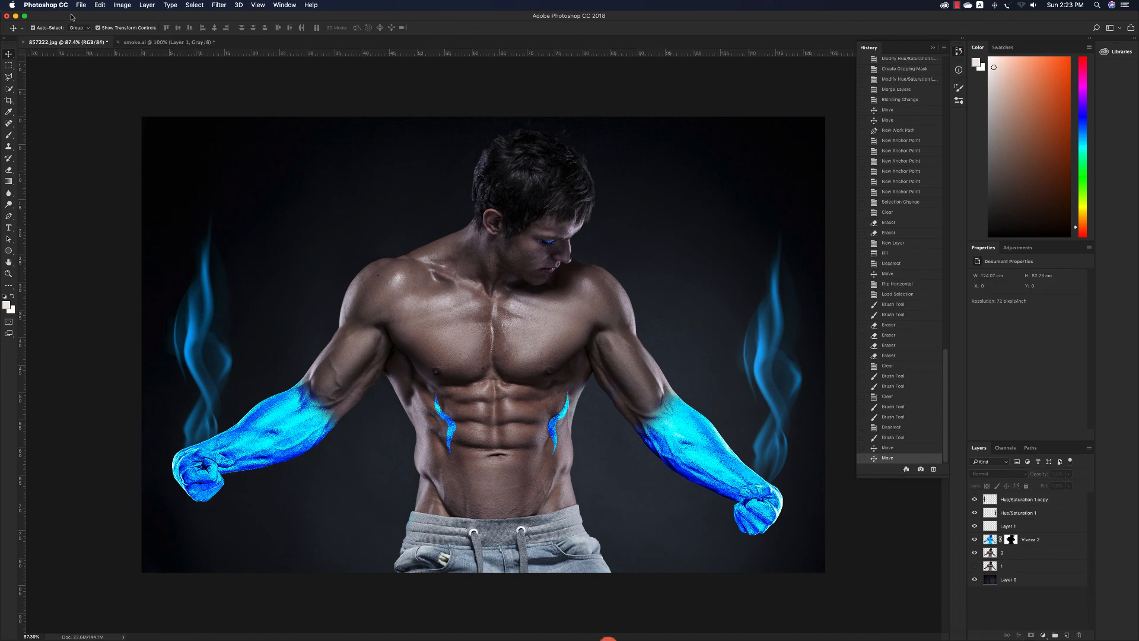
- Save the composite as a layered TIFF file named "frozen man" with LZW image compression
left_click(81, 5)
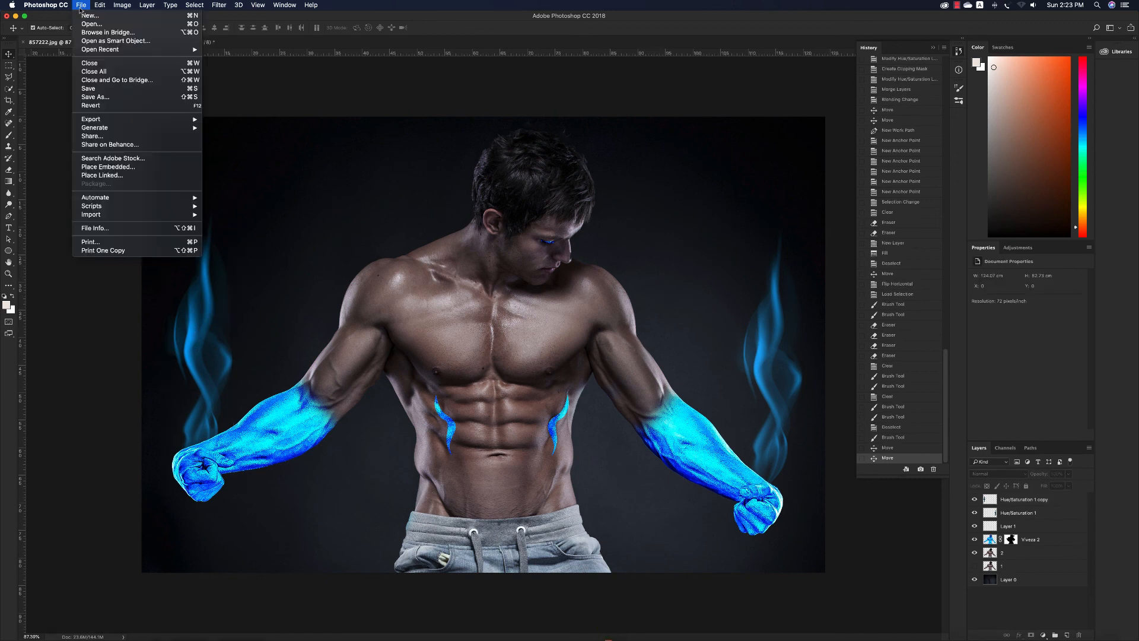
left_click(97, 89)
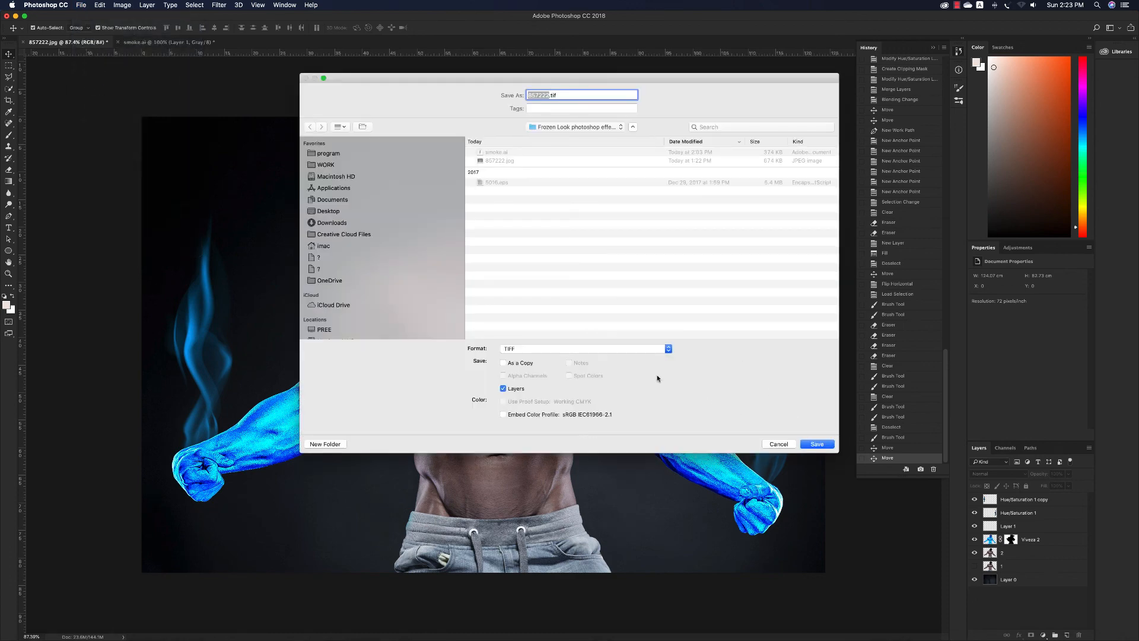
type("frozen man")
key("Return")
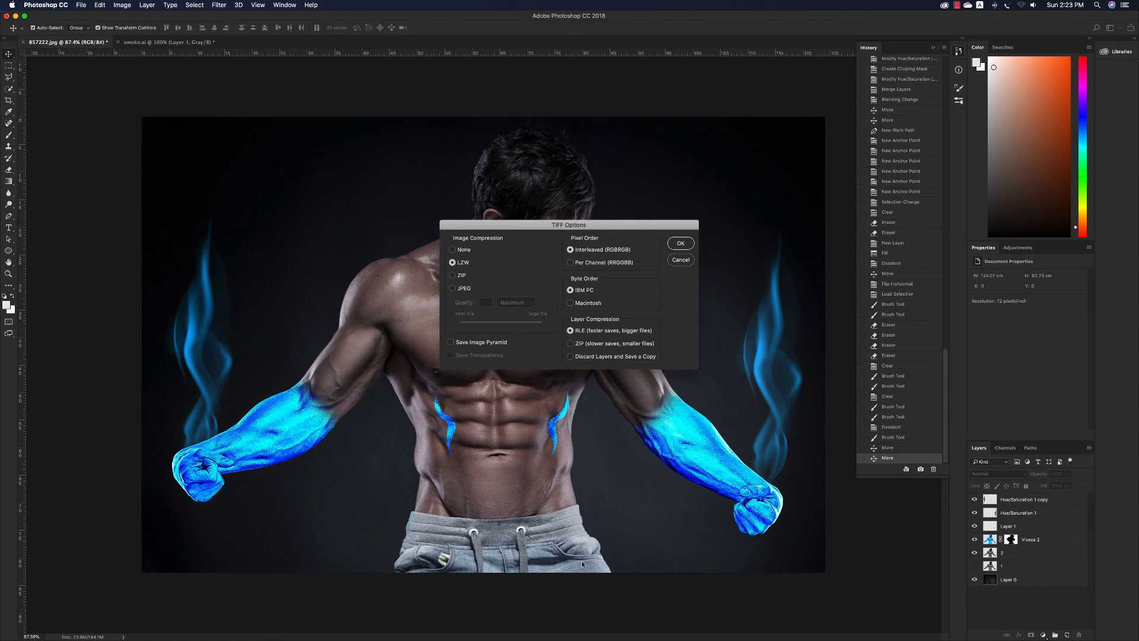
left_click(684, 245)
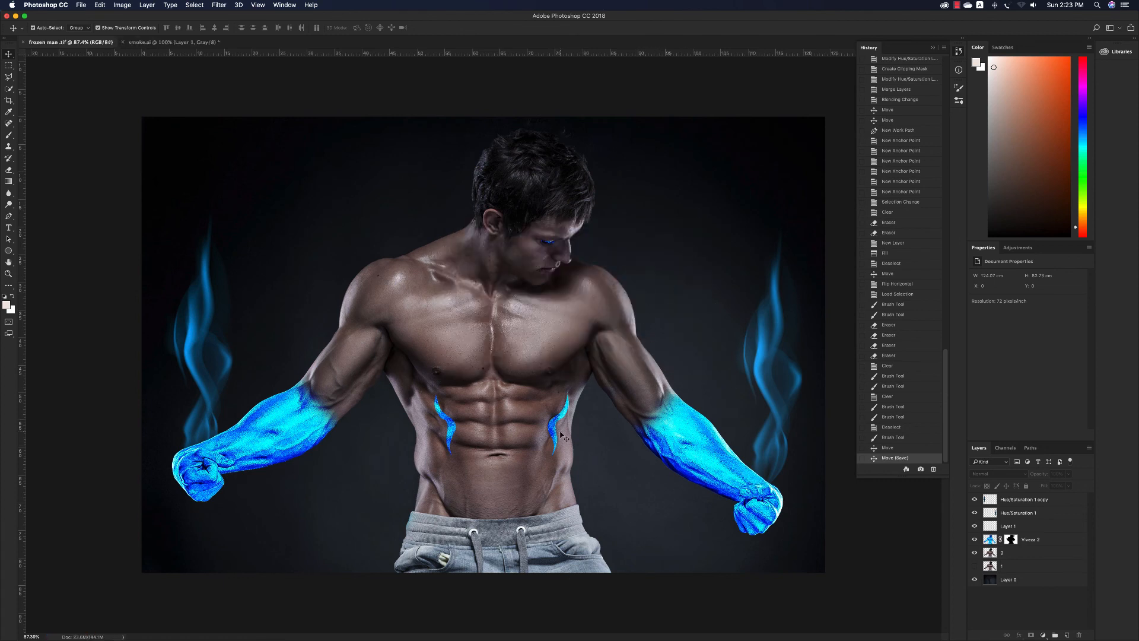
- Examine the whole composite and toggle the visibility of layer 1 on and off to compare it with the original photo
key("z")
left_click(552, 371, "alt")
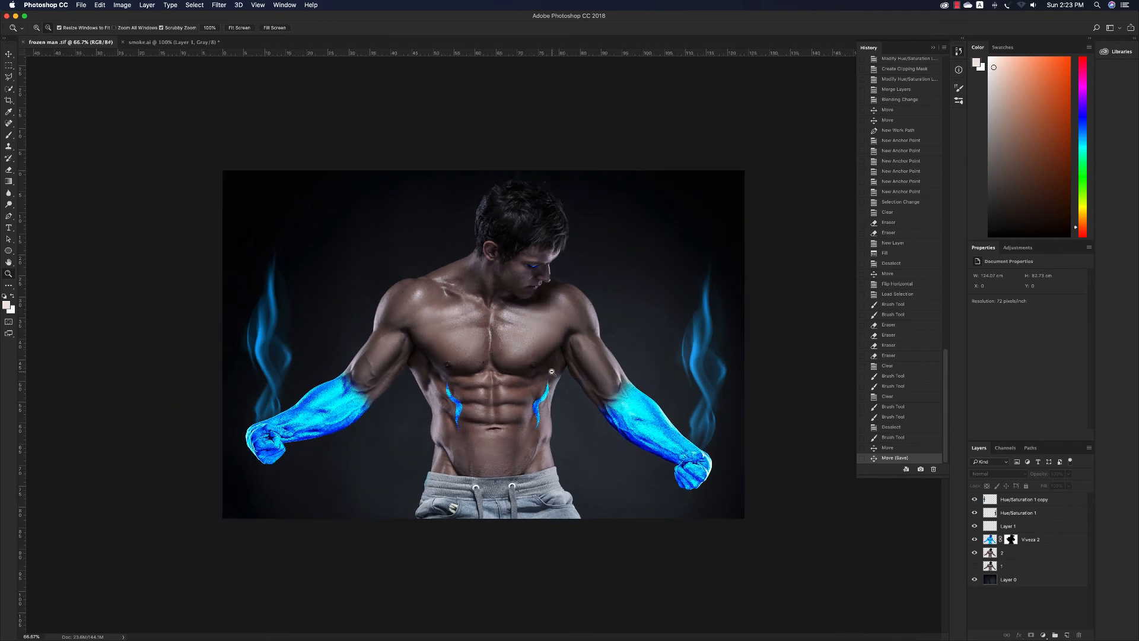
left_click(551, 371, "alt")
left_click(551, 370, "alt")
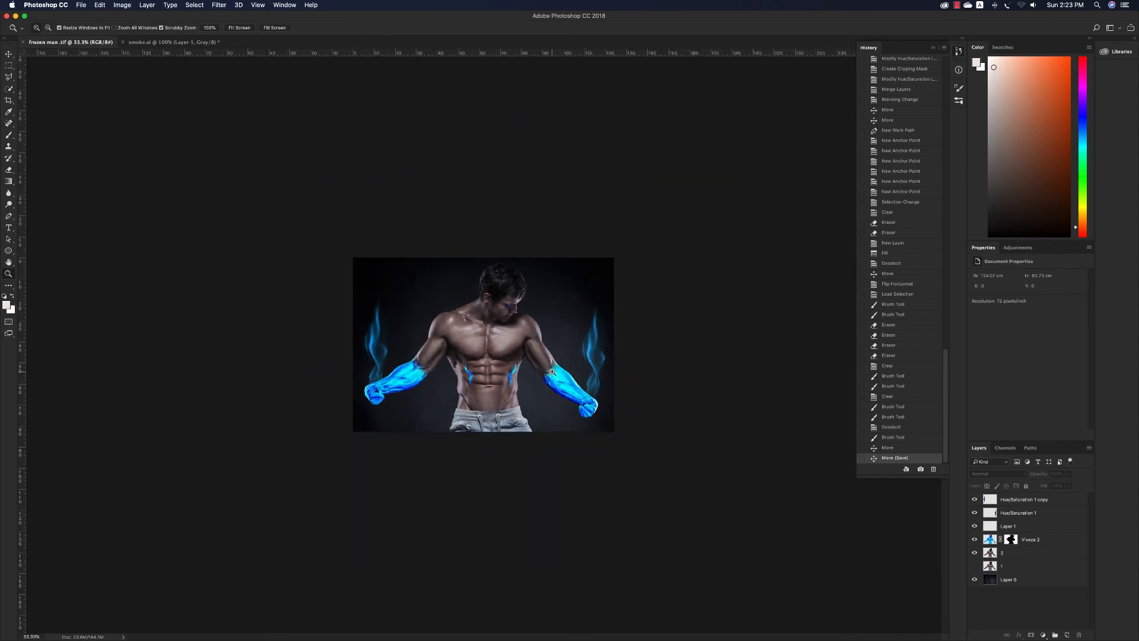
left_click(975, 566)
left_click(974, 565)
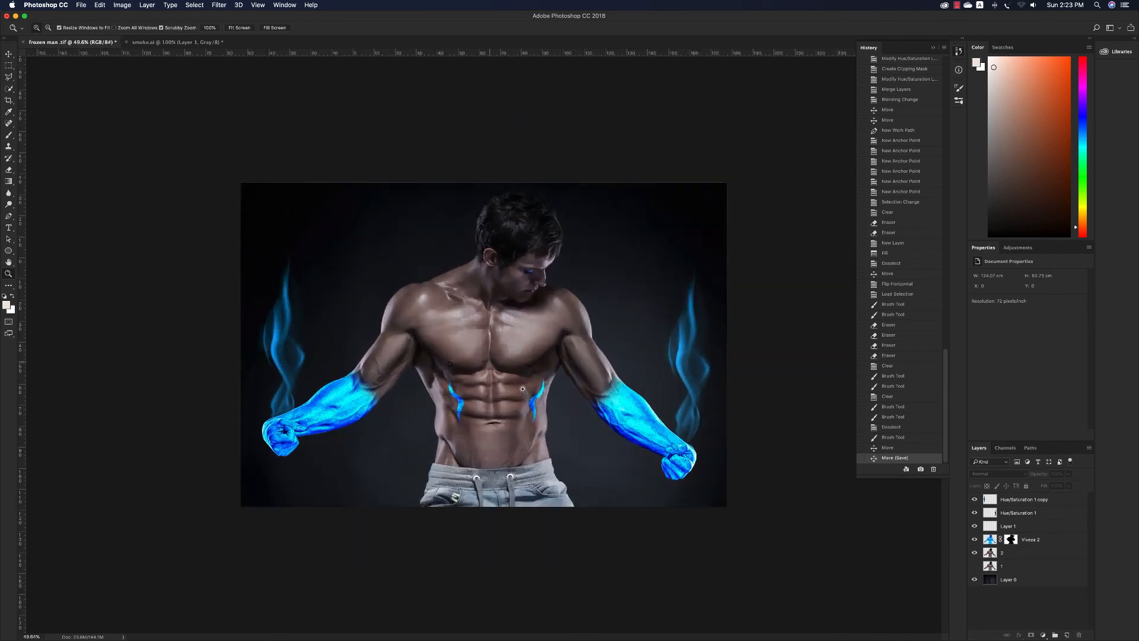